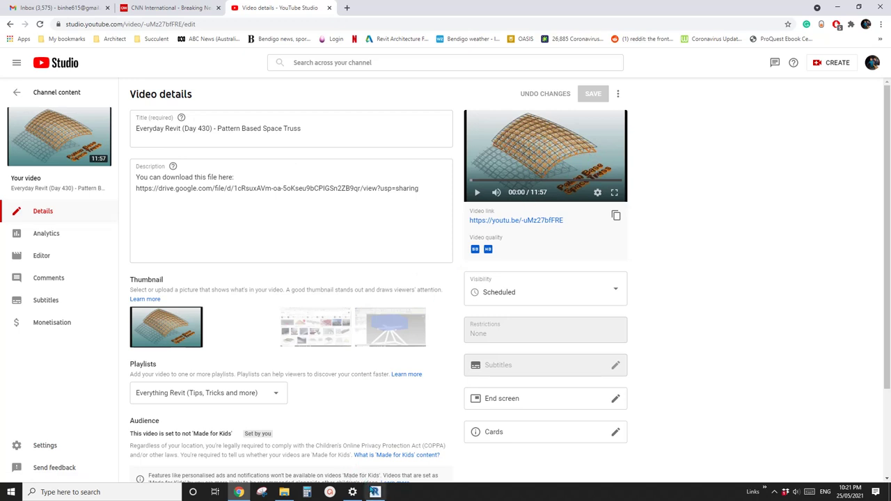
Switch to Revit and close all the open truss families and the project without saving changes
{"action": "left_click", "coordinate": [374, 492]}
{"action": "mouse_move", "coordinate": [338, 355]}
{"action": "middle_mouse_down", "text": "shift"}
{"action": "mouse_move", "coordinate": [374, 334]}
{"action": "mouse_move", "coordinate": [360, 344]}
{"action": "mouse_move", "coordinate": [317, 313]}
{"action": "mouse_move", "coordinate": [225, 364]}
{"action": "mouse_move", "coordinate": [449, 281]}
{"action": "mouse_move", "coordinate": [512, 319]}
{"action": "middle_mouse_up", "text": "shift"}
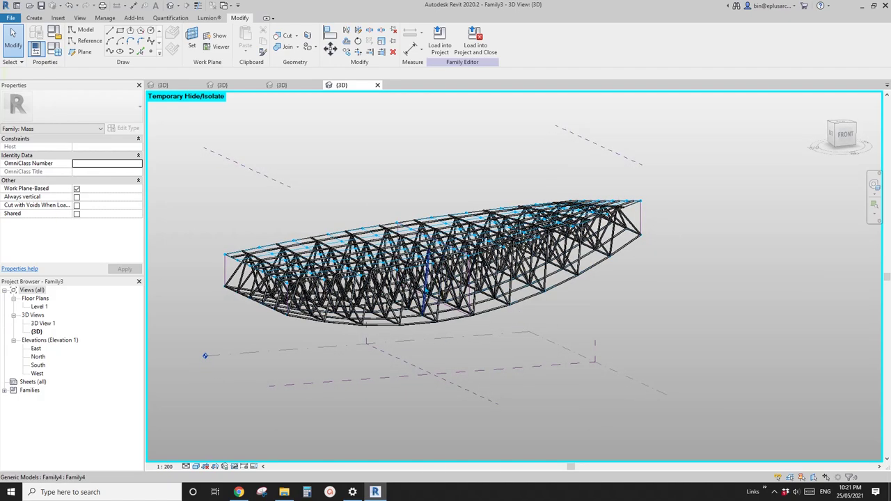
{"action": "middle_click_drag", "start_coordinate": [427, 291], "coordinate": [480, 266], "text": "shift"}
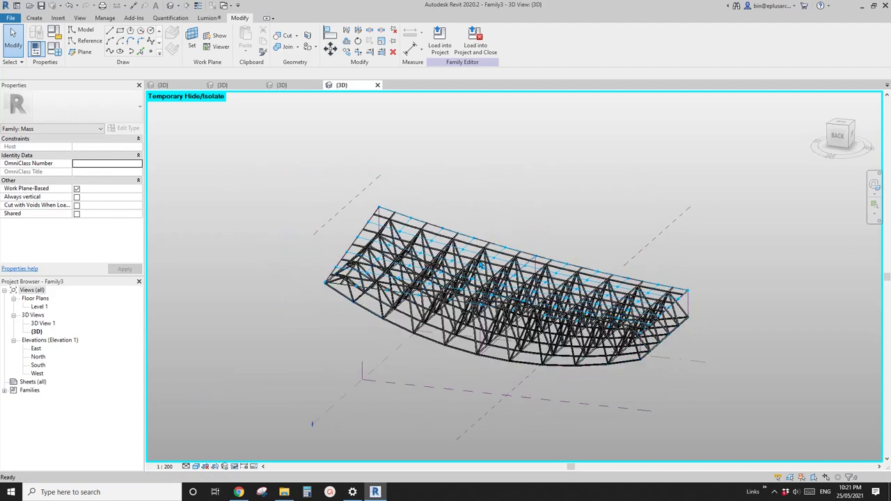
{"action": "left_click", "coordinate": [378, 85]}
{"action": "left_click", "coordinate": [464, 244]}
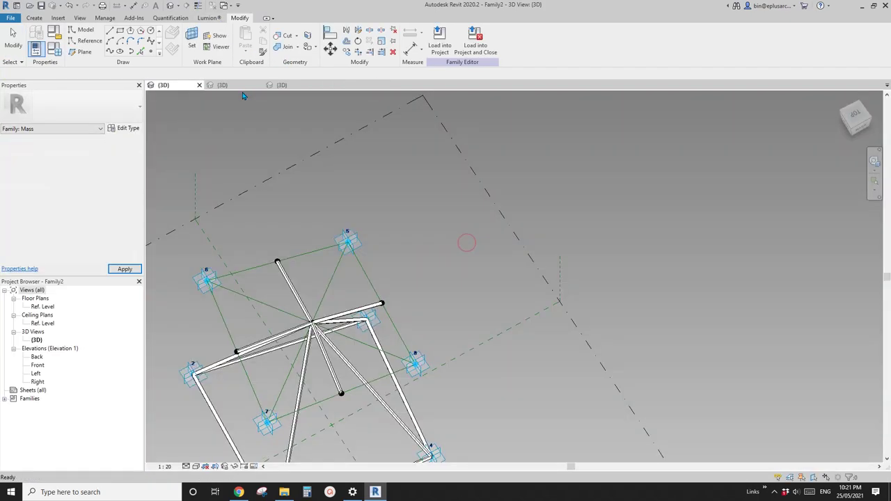
{"action": "key", "text": "Escape"}
{"action": "left_click", "coordinate": [199, 85]}
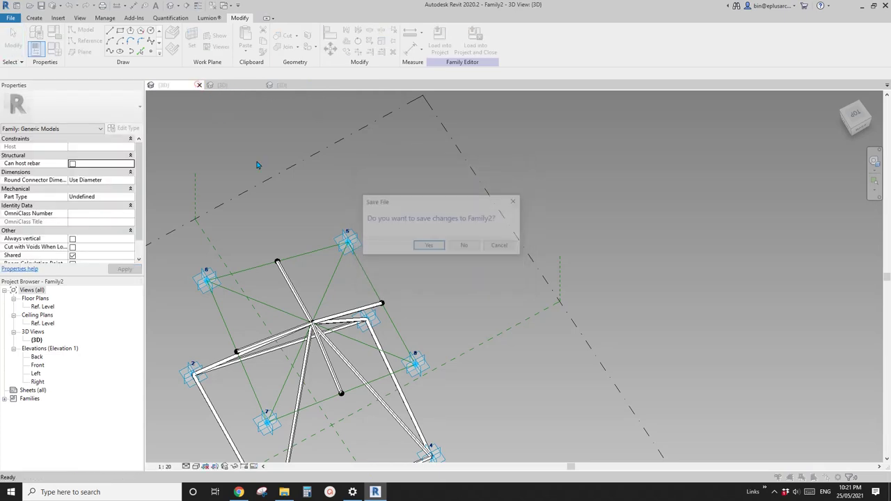
{"action": "key", "text": "n"}
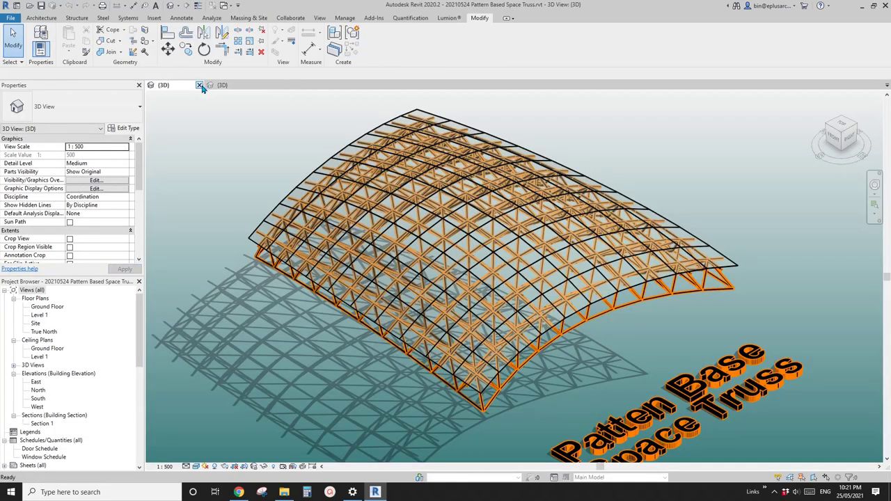
{"action": "key", "text": "Escape"}
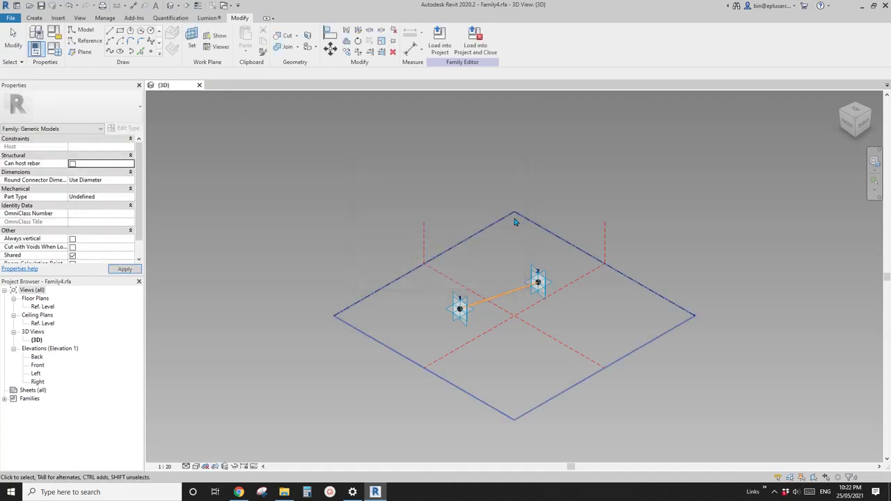
{"action": "left_click", "coordinate": [199, 85]}
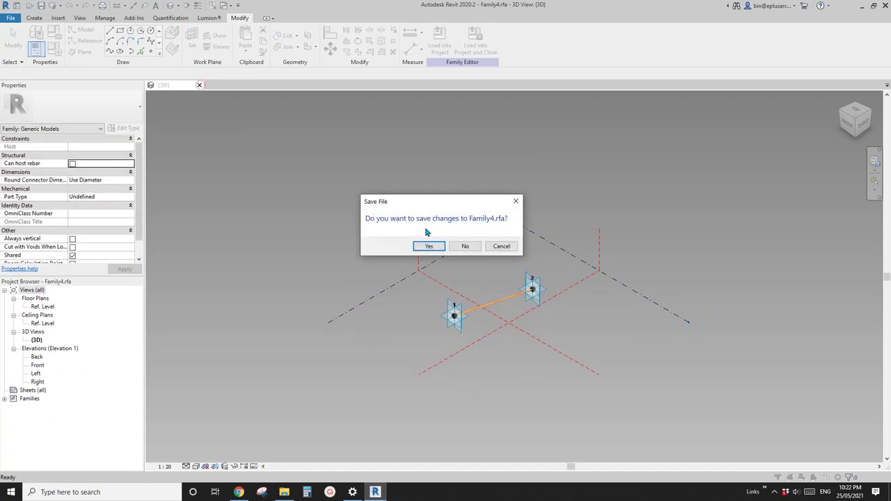
{"action": "left_click", "coordinate": [463, 248]}
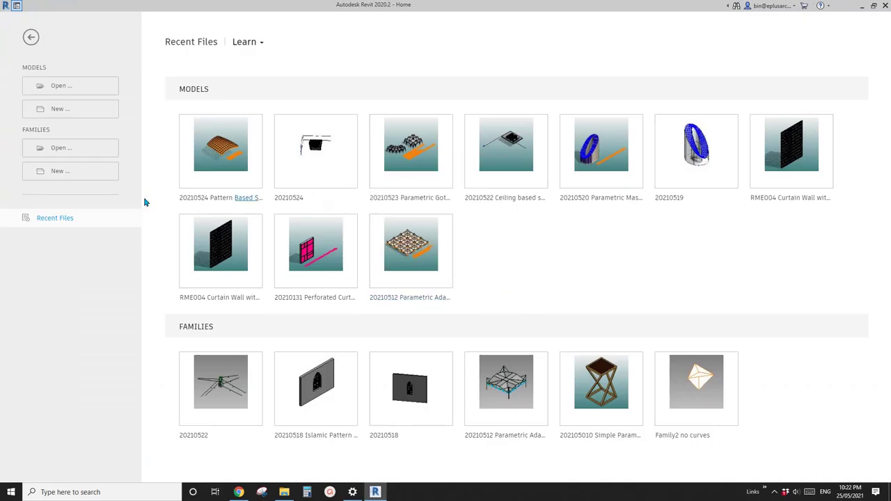
Create a new family from the Metric Mass template in the Conceptual Mass folder
{"action": "left_click", "coordinate": [73, 173]}
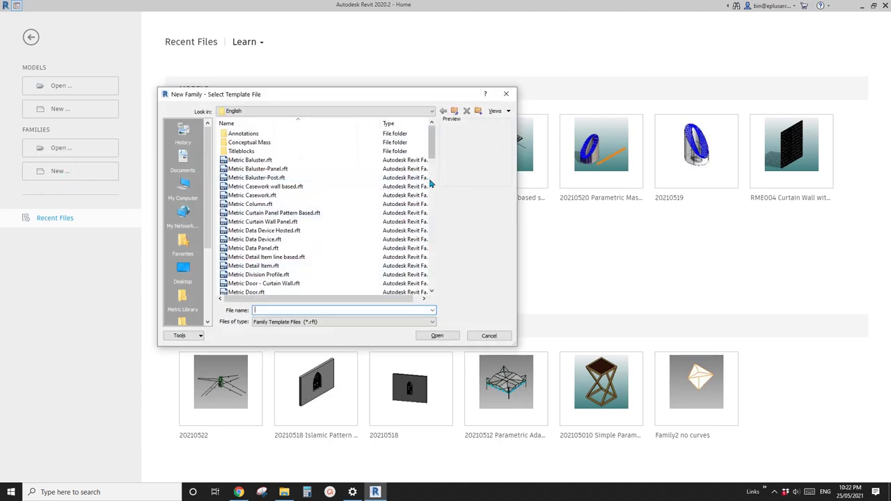
{"action": "scroll", "coordinate": [430, 184], "scroll_direction": "down", "scroll_amount": 5}
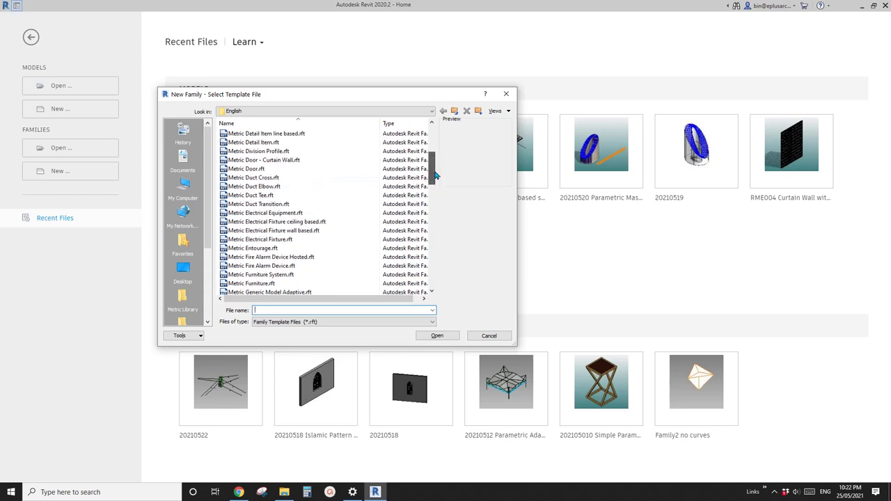
{"action": "scroll", "coordinate": [435, 176], "scroll_direction": "down", "scroll_amount": 1}
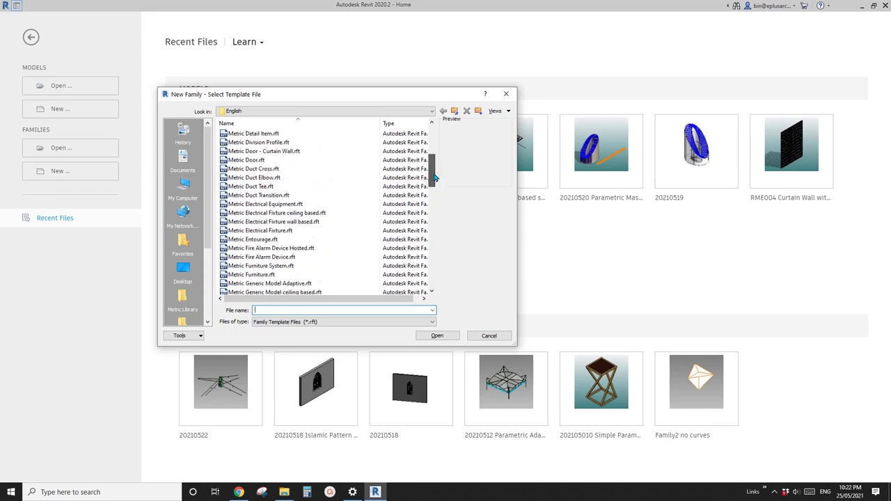
{"action": "scroll", "coordinate": [433, 177], "scroll_direction": "down", "scroll_amount": 6}
{"action": "scroll", "coordinate": [433, 177], "scroll_direction": "up", "scroll_amount": 10}
{"action": "left_click", "coordinate": [418, 142]}
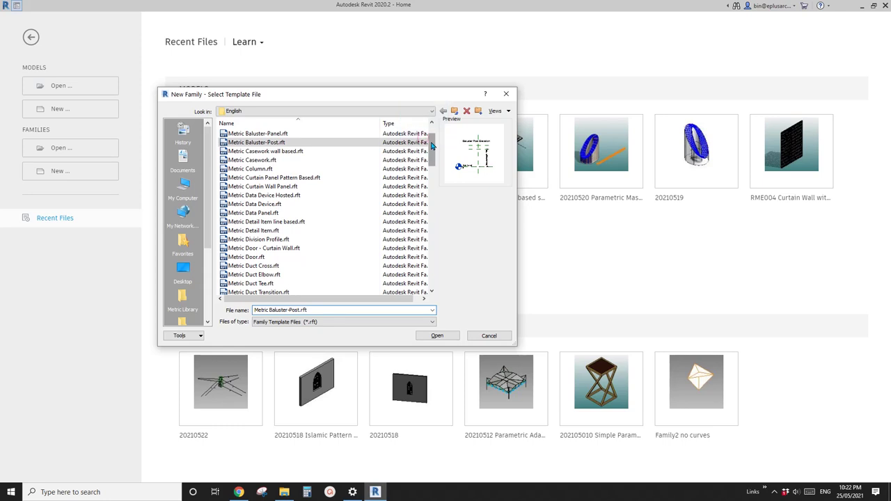
{"action": "scroll", "coordinate": [432, 145], "scroll_direction": "up", "scroll_amount": 1}
{"action": "double_click", "coordinate": [240, 142]}
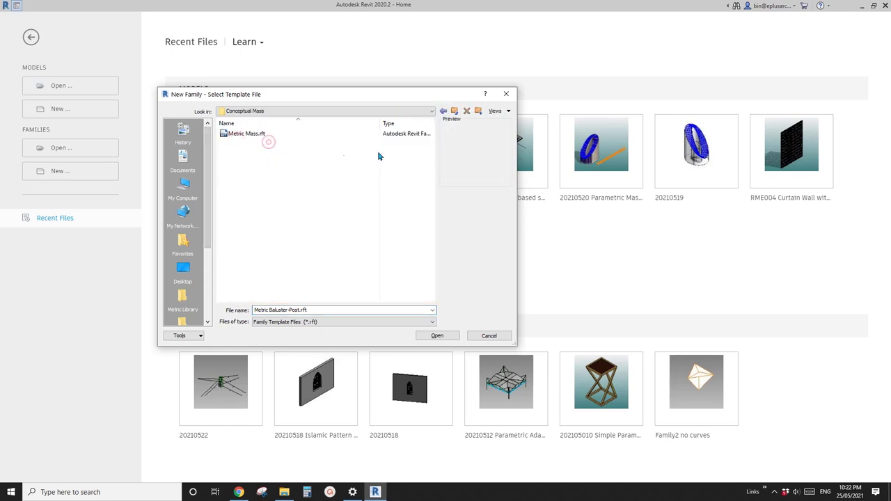
{"action": "double_click", "coordinate": [254, 135]}
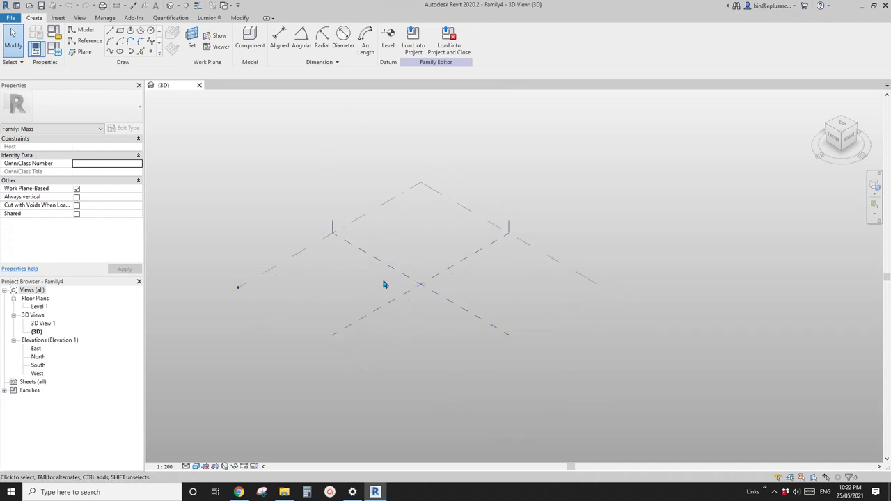
In the Level 1 plan, draw two vertical reference planes about 35400 mm left and 40800 mm right of the center plane
{"action": "middle_click_drag", "start_coordinate": [396, 287], "coordinate": [403, 286]}
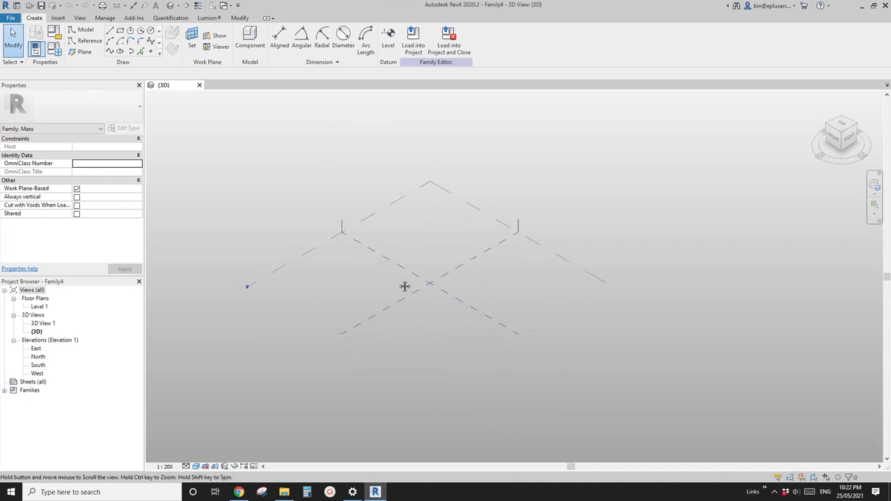
{"action": "middle_click_drag", "start_coordinate": [351, 305], "coordinate": [330, 302]}
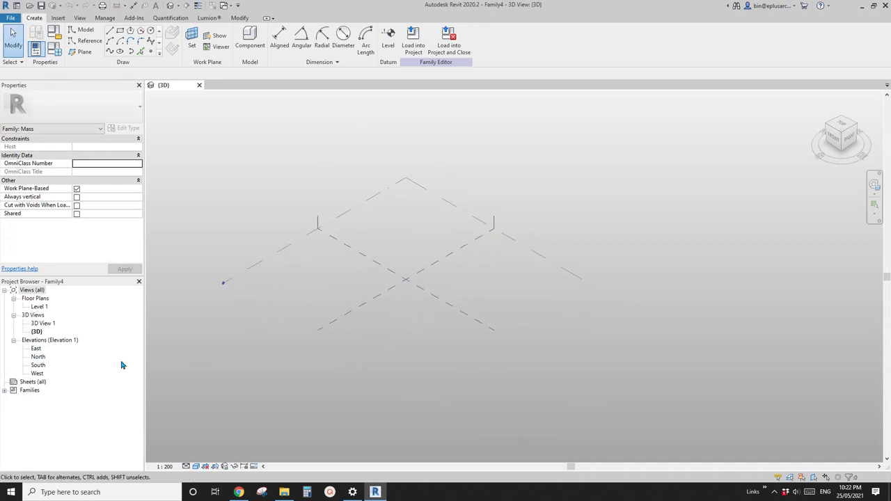
{"action": "double_click", "coordinate": [39, 307]}
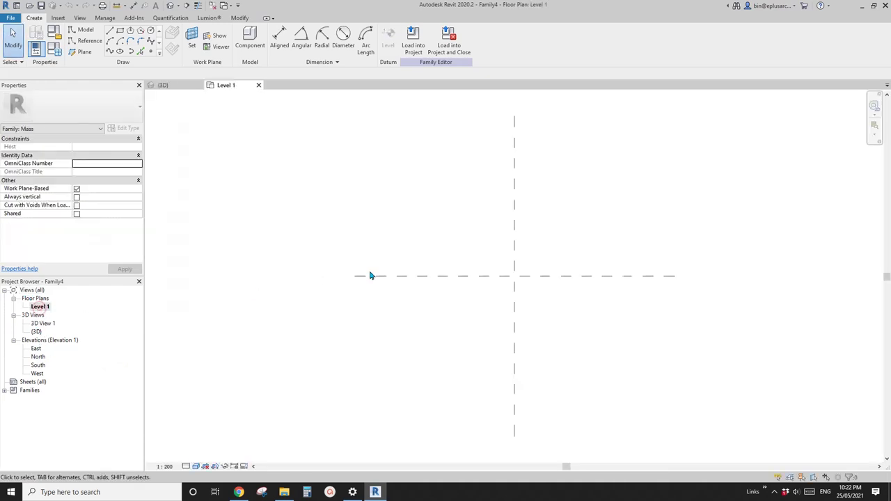
{"action": "key", "text": "r"}
{"action": "key", "text": "p"}
{"action": "left_click", "coordinate": [363, 347]}
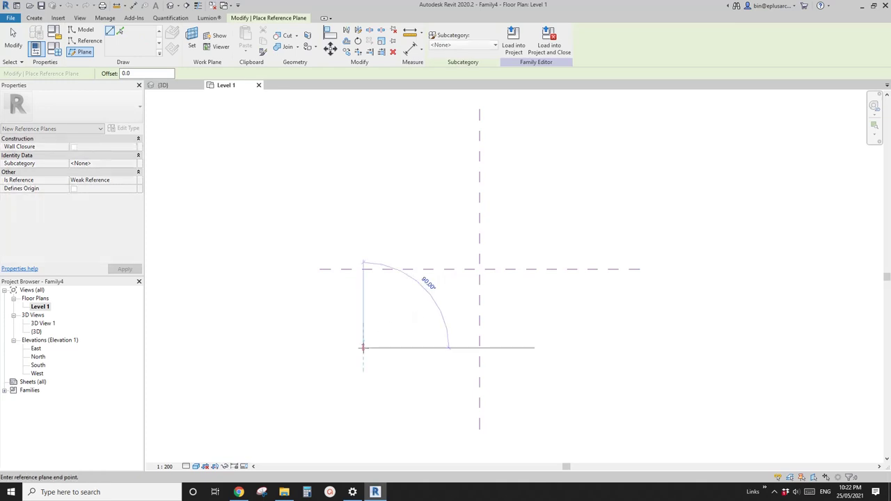
{"action": "left_click", "coordinate": [363, 158]}
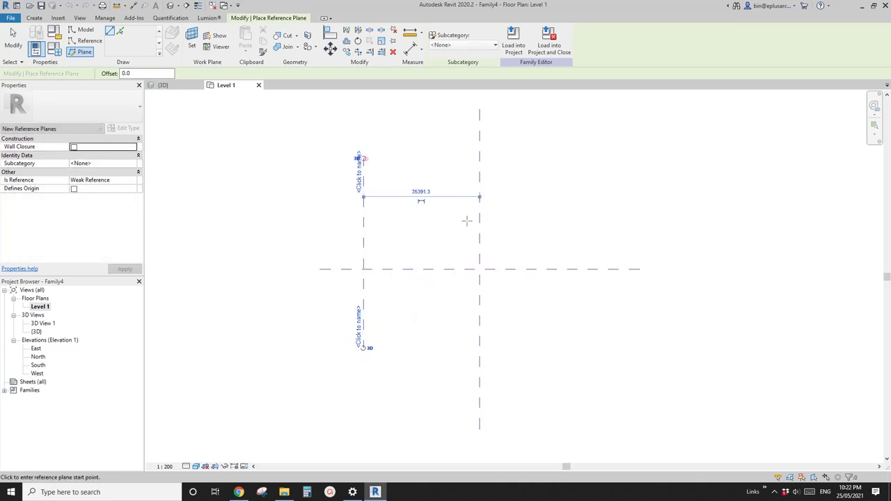
{"action": "left_click", "coordinate": [614, 344]}
{"action": "left_click", "coordinate": [611, 146]}
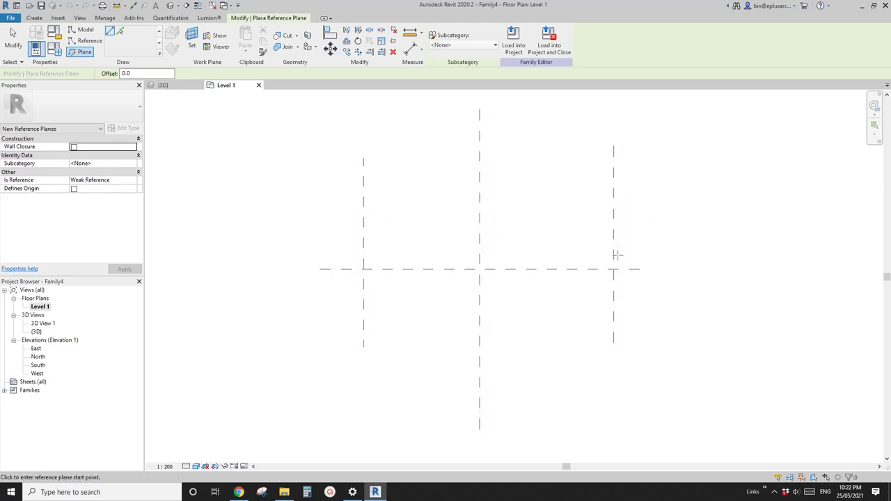
{"action": "key", "text": "Escape"}
{"action": "key", "text": "Escape"}
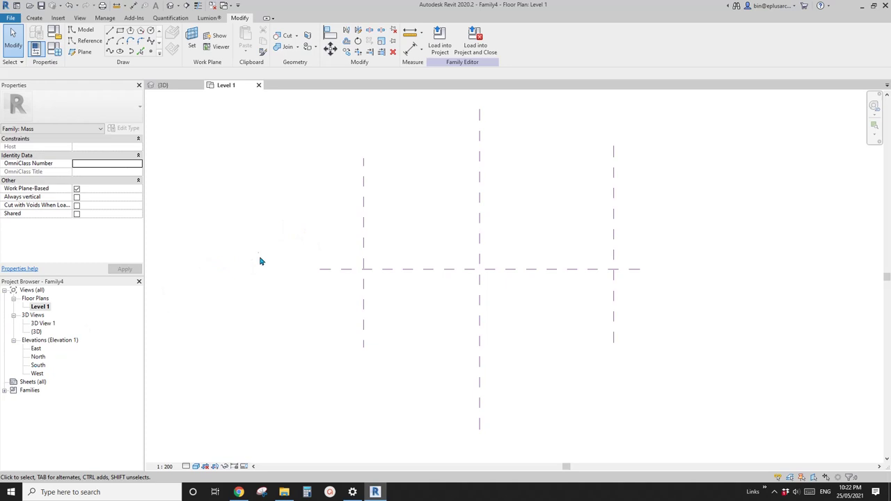
In the Level 1 plan, name the left vertical reference plane L and the right one R
{"action": "double_click", "coordinate": [37, 374]}
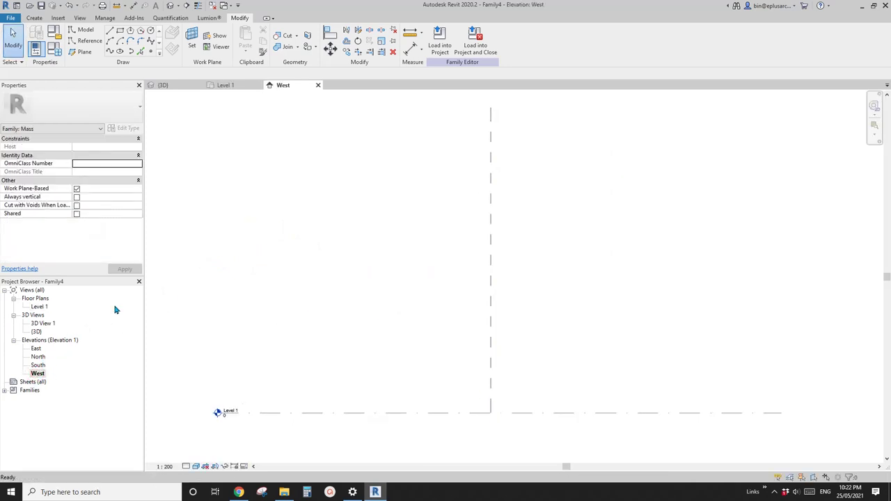
{"action": "double_click", "coordinate": [39, 307]}
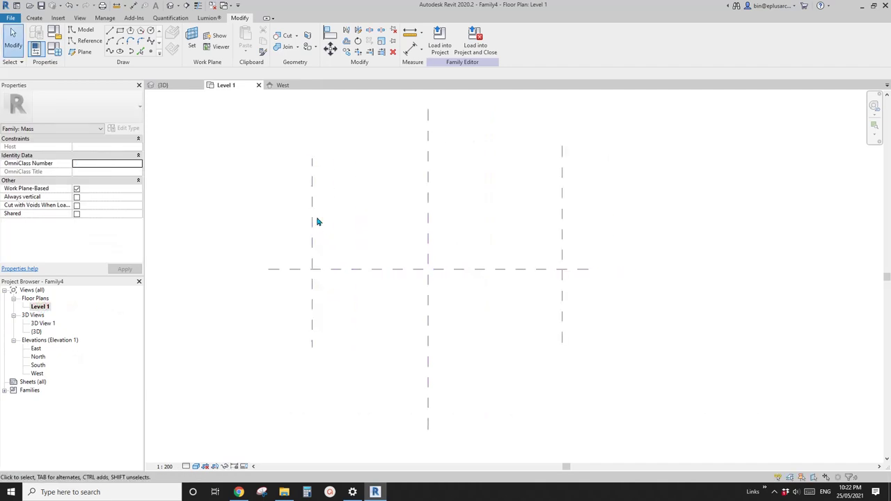
{"action": "left_click", "coordinate": [313, 209]}
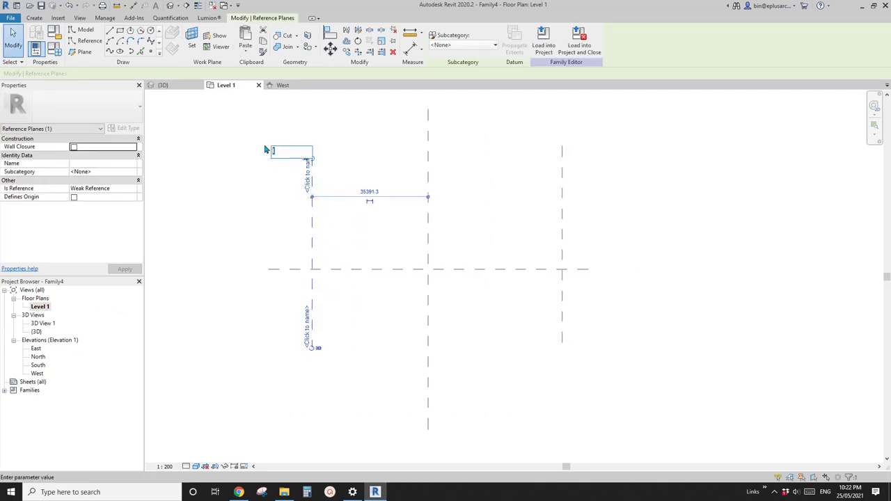
{"action": "left_click", "coordinate": [569, 179]}
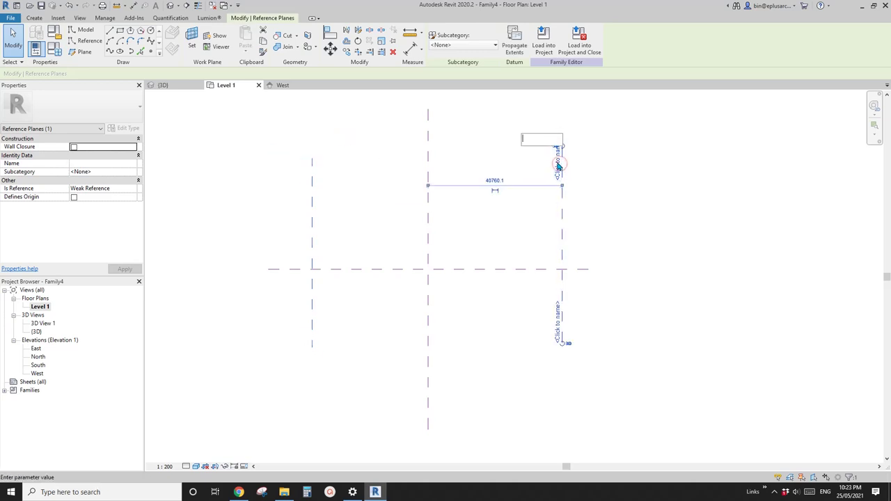
{"action": "type", "text": "R"}
{"action": "key", "text": "Return"}
{"action": "left_click", "coordinate": [582, 181]}
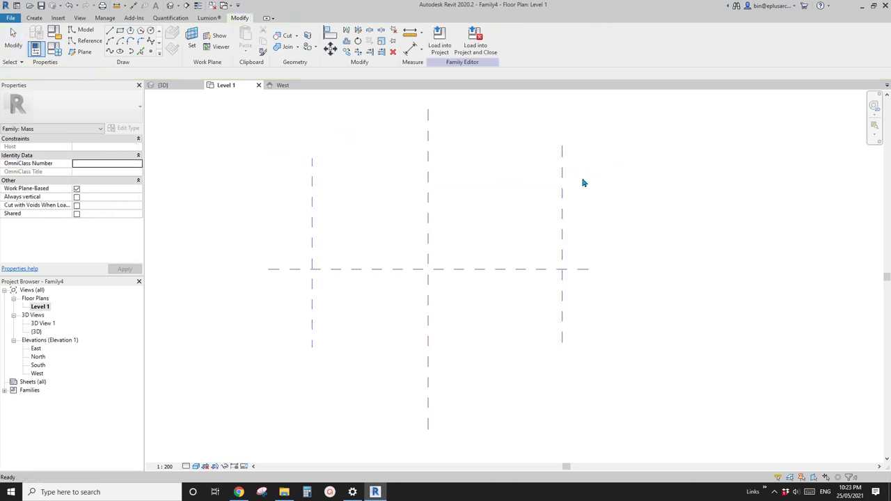
{"action": "key", "text": "Escape"}
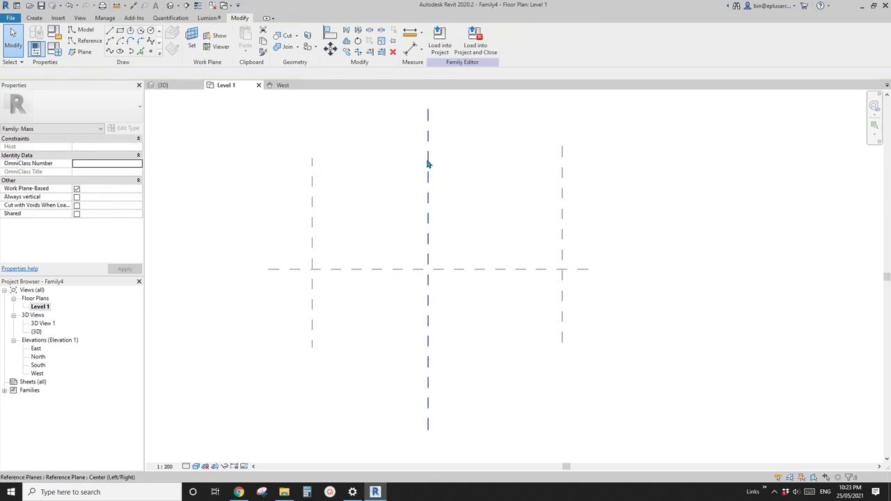
{"action": "left_click", "coordinate": [426, 157]}
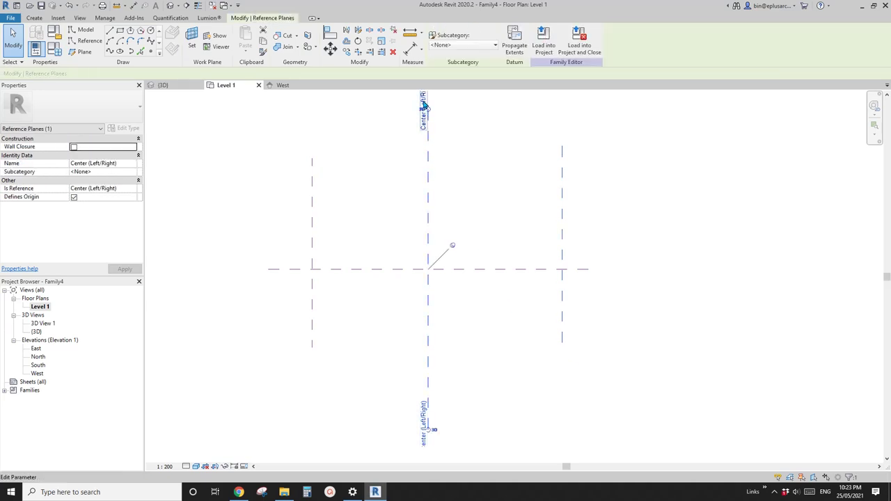
{"action": "left_click", "coordinate": [459, 125]}
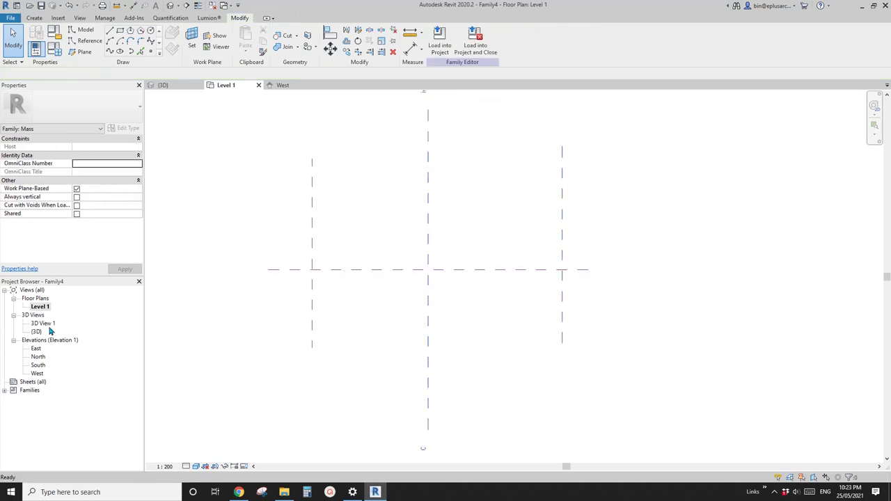
In the West elevation, draw a reference-line rectangle on work plane L, its lower edge about 29400 mm above Level 1
{"action": "double_click", "coordinate": [37, 377]}
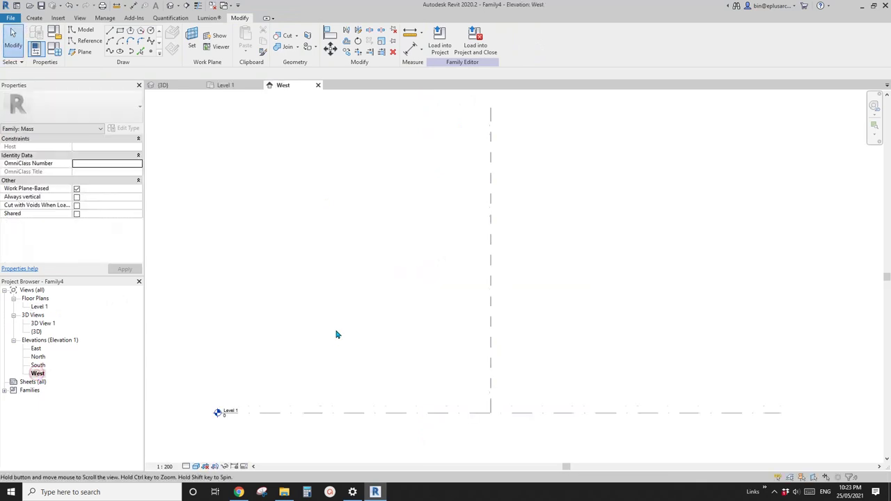
{"action": "middle_click_drag", "start_coordinate": [337, 335], "coordinate": [302, 299]}
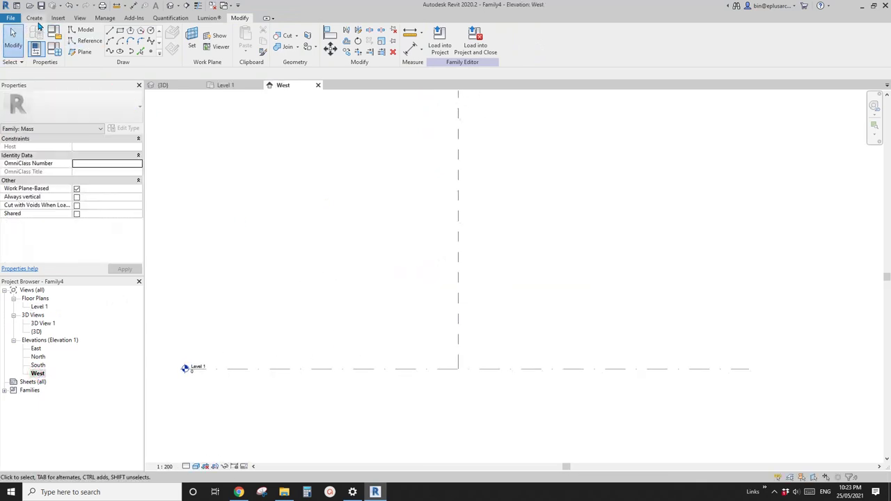
{"action": "left_click", "coordinate": [85, 42]}
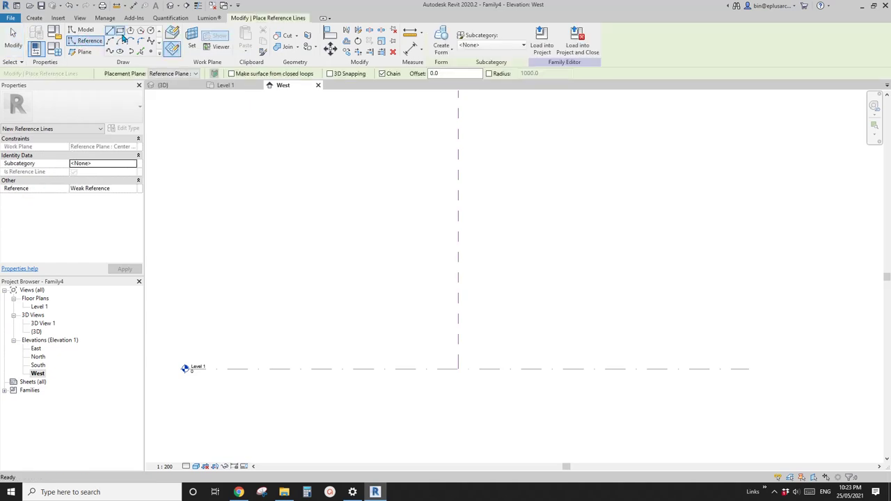
{"action": "left_click", "coordinate": [120, 33]}
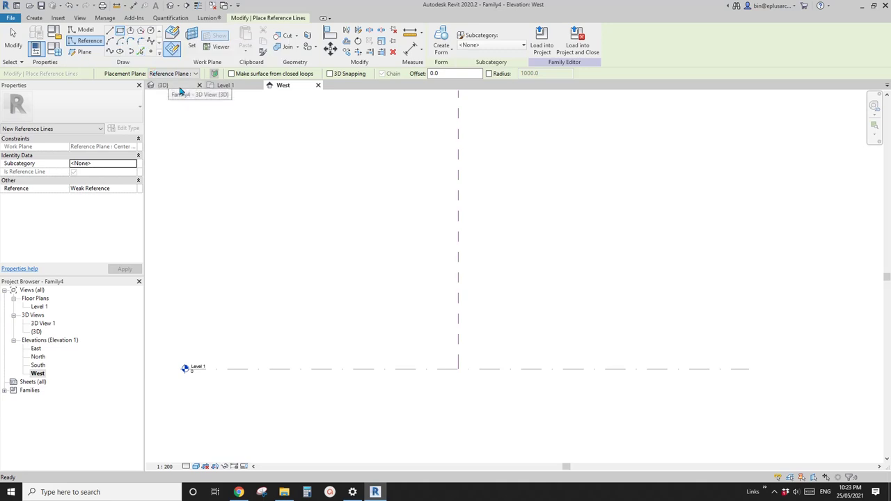
{"action": "left_click", "coordinate": [192, 43]}
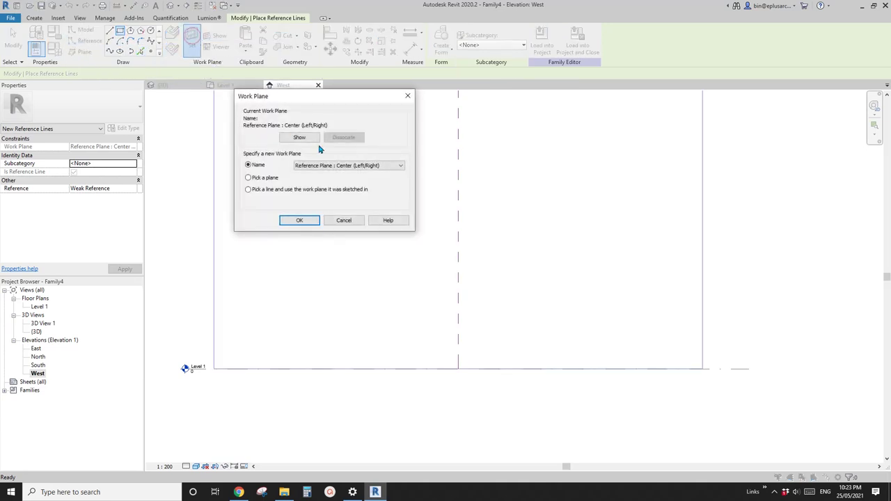
{"action": "left_click", "coordinate": [361, 164]}
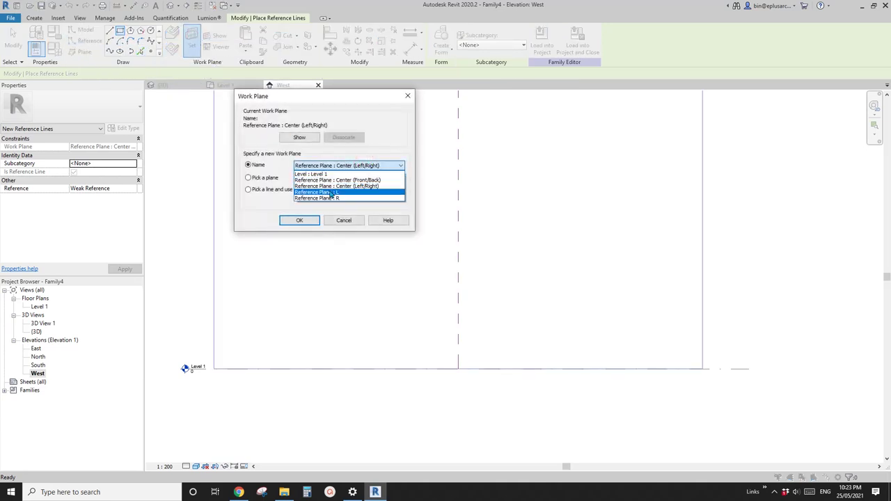
{"action": "left_click", "coordinate": [339, 192]}
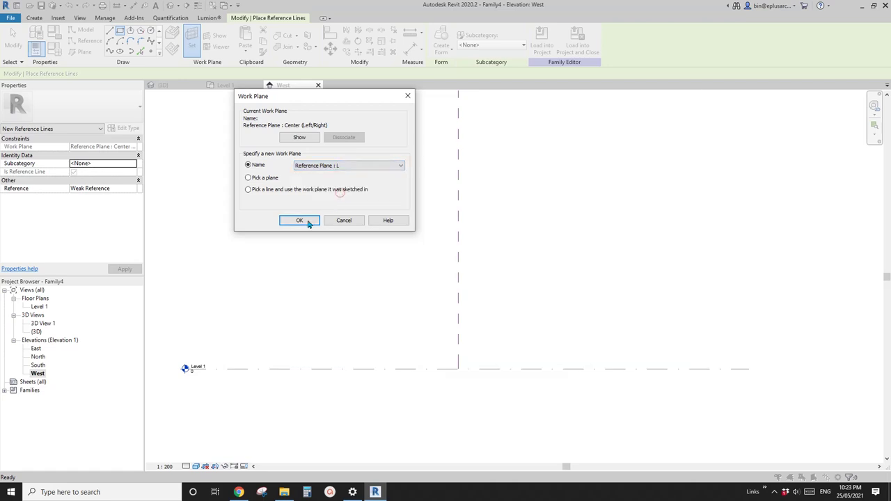
{"action": "left_click", "coordinate": [299, 221]}
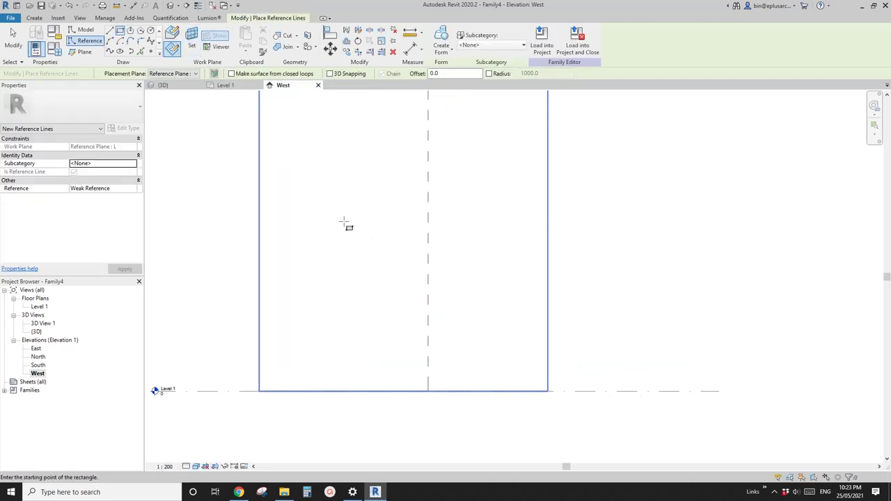
{"action": "left_click", "coordinate": [336, 200]}
{"action": "left_click", "coordinate": [516, 244]}
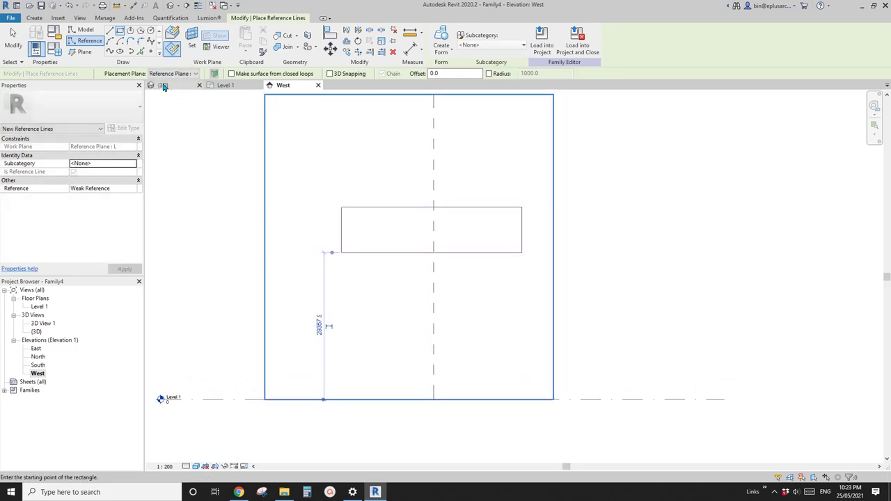
Draw a reference-line rectangle of about 49000 by 9000 mm on the Center (Left/Right) work plane, overlapping the first rectangle
{"action": "left_click", "coordinate": [194, 42]}
{"action": "left_click", "coordinate": [354, 165]}
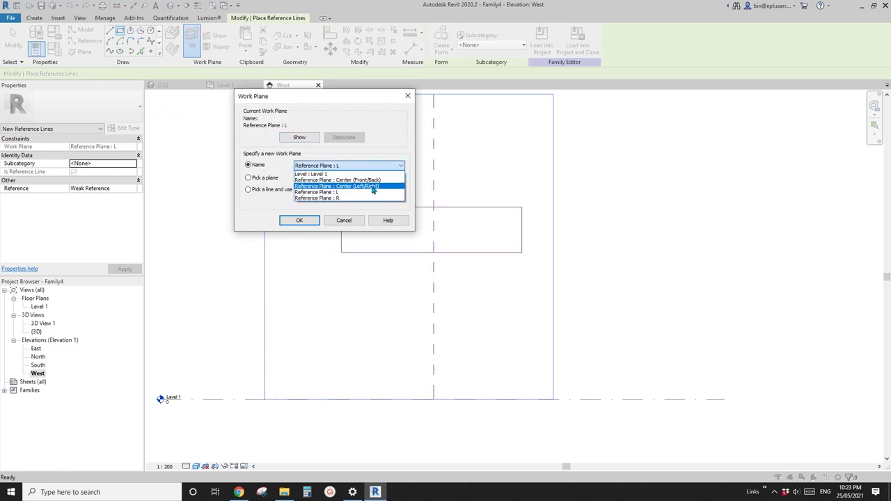
{"action": "left_click", "coordinate": [372, 187]}
{"action": "left_click", "coordinate": [314, 224]}
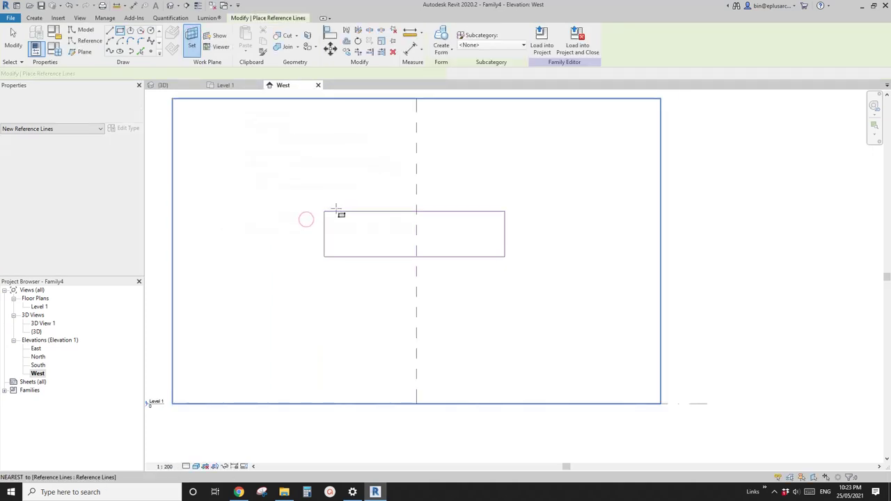
{"action": "left_click", "coordinate": [297, 206]}
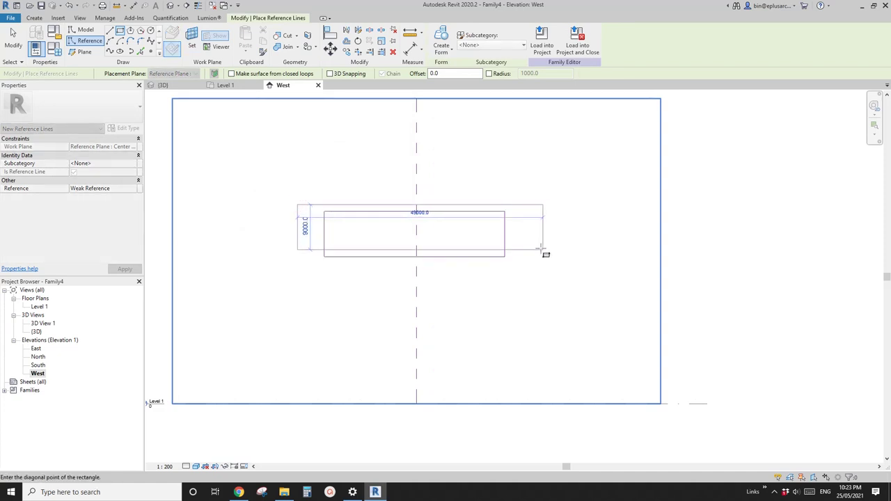
{"action": "left_click", "coordinate": [543, 252]}
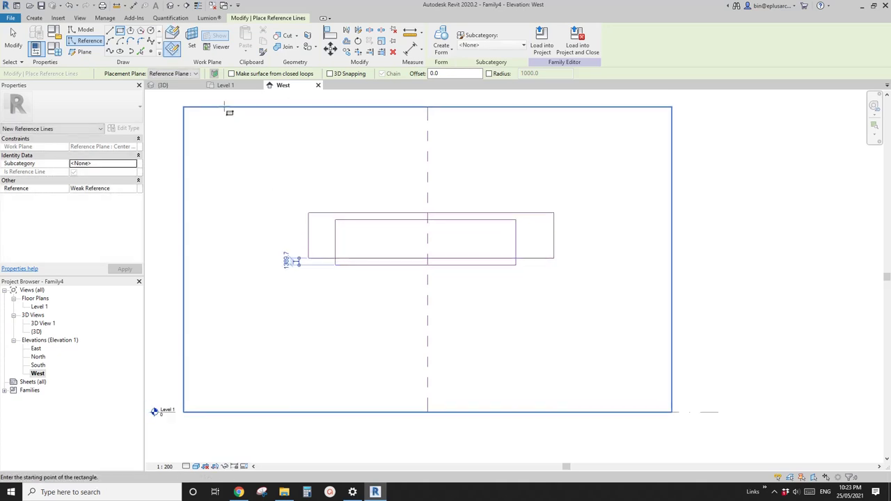
Draw a third reference-line rectangle on work plane R, its lower edge about 3900 mm above the center rectangle's lower edge
{"action": "left_click", "coordinate": [194, 46]}
{"action": "left_click", "coordinate": [363, 165]}
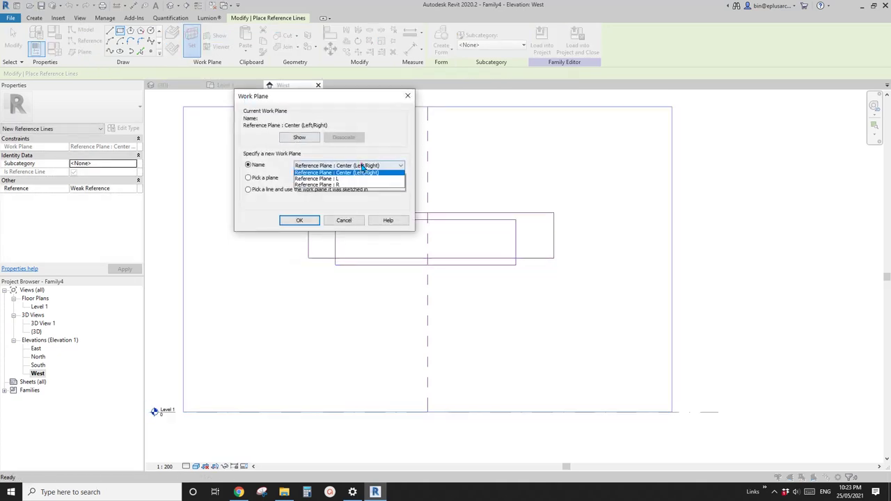
{"action": "left_click", "coordinate": [347, 198]}
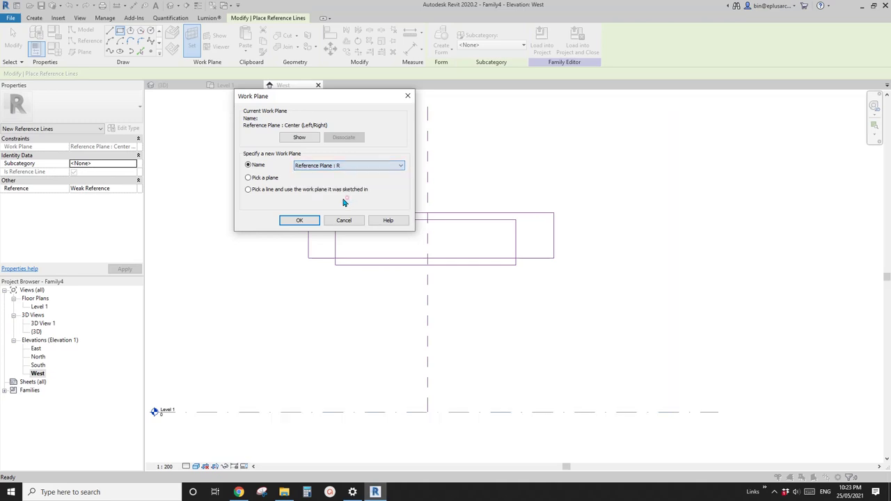
{"action": "left_click", "coordinate": [300, 221]}
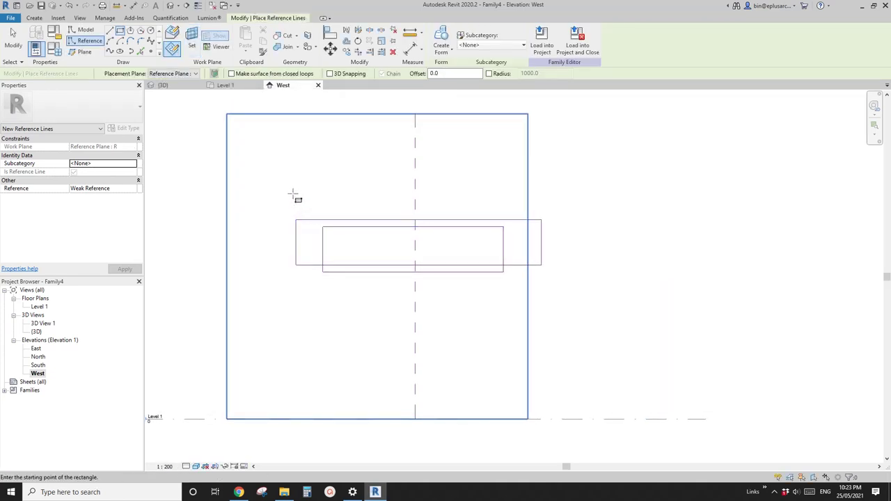
{"action": "left_click", "coordinate": [283, 185]}
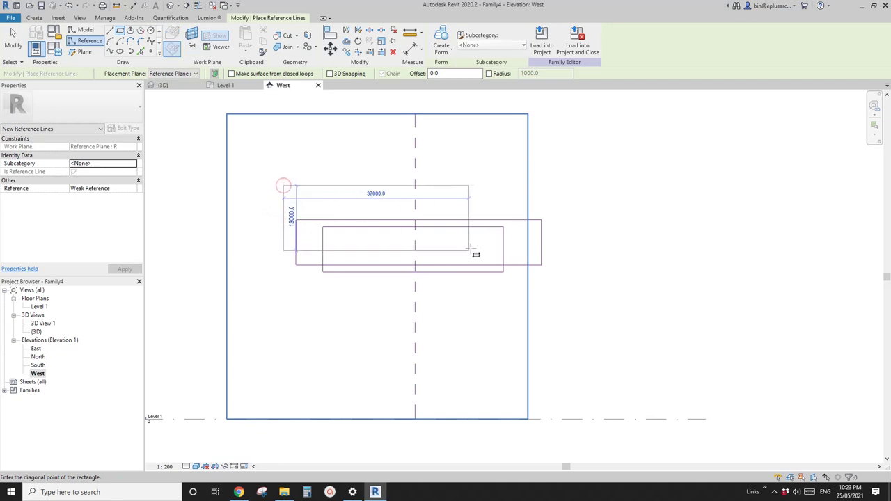
{"action": "left_click", "coordinate": [474, 245]}
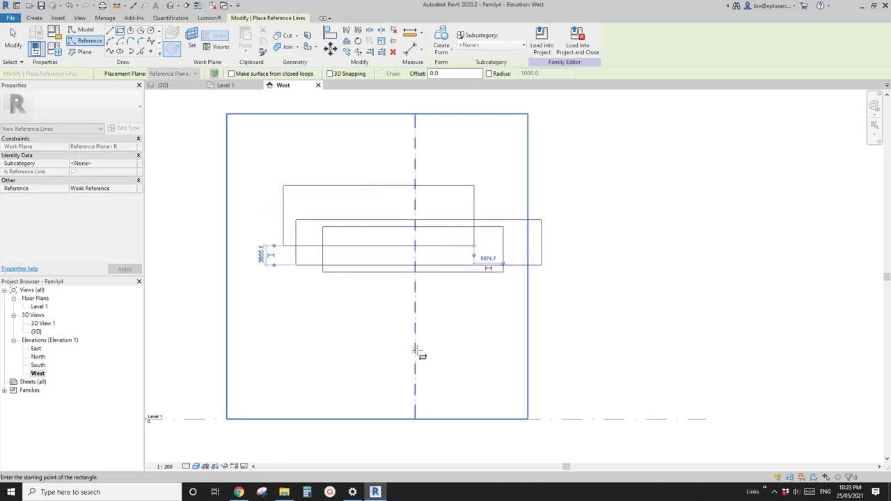
In the 3D view, select all three rectangular reference profiles and create a solid form through them
{"action": "left_click", "coordinate": [172, 7]}
{"action": "middle_click_drag", "start_coordinate": [414, 235], "coordinate": [330, 220], "text": "shift"}
{"action": "middle_click_drag", "start_coordinate": [295, 141], "coordinate": [293, 155], "text": "shift"}
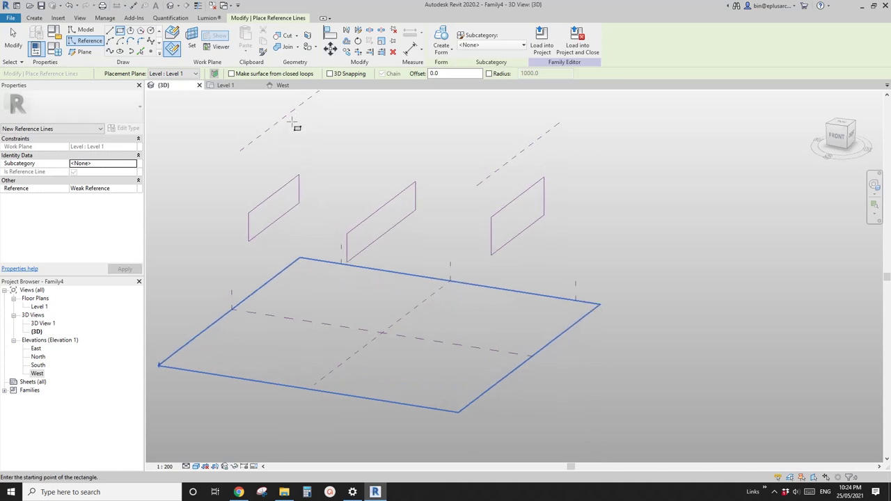
{"action": "middle_click_drag", "start_coordinate": [445, 206], "coordinate": [511, 209], "text": "shift"}
{"action": "key", "text": "Escape"}
{"action": "key", "text": "Tab"}
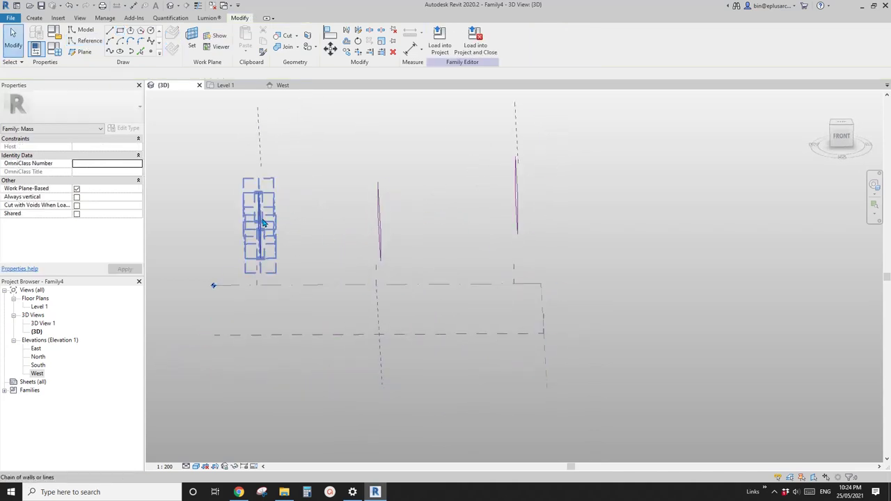
{"action": "left_click", "coordinate": [261, 221]}
{"action": "key", "text": "Tab"}
{"action": "left_click", "coordinate": [516, 195], "text": "ctrl"}
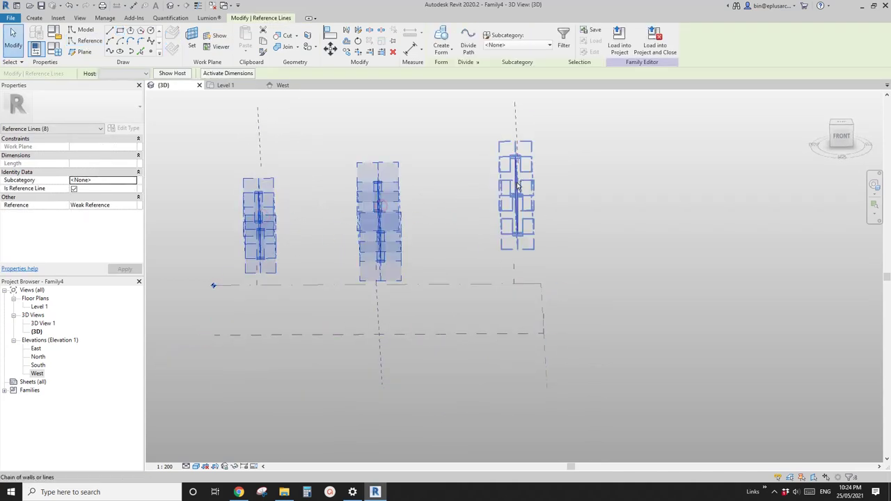
{"action": "left_click", "coordinate": [441, 39]}
{"action": "left_click", "coordinate": [491, 243]}
{"action": "middle_click_drag", "start_coordinate": [491, 243], "coordinate": [382, 248], "text": "shift"}
{"action": "scroll", "coordinate": [480, 268], "scroll_direction": "up", "scroll_amount": 4}
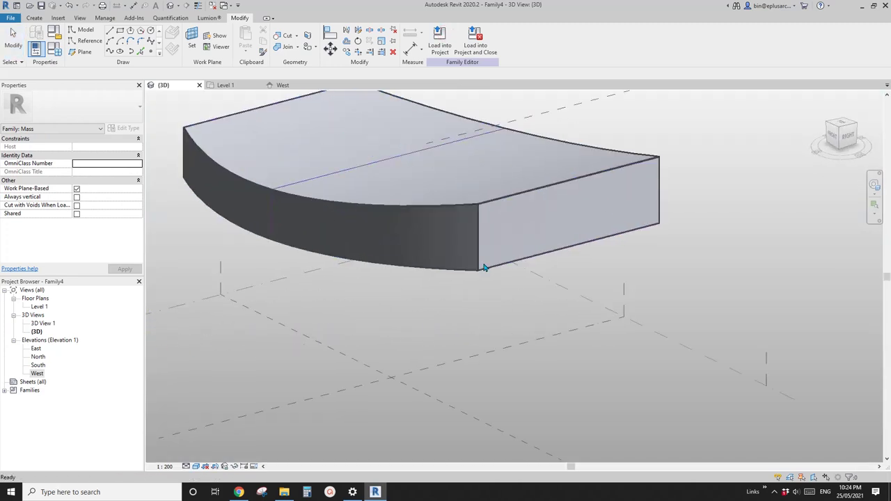
{"action": "key", "text": "Tab"}
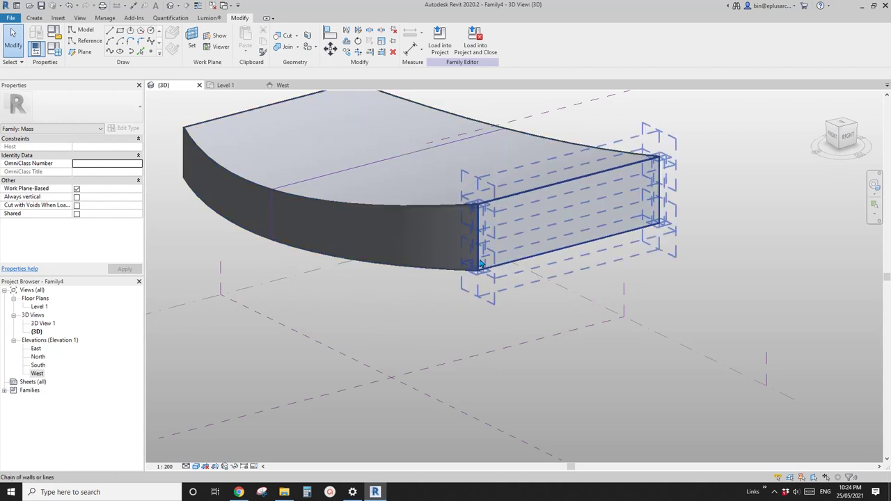
{"action": "left_click", "coordinate": [482, 266]}
{"action": "middle_click_drag", "start_coordinate": [500, 267], "coordinate": [480, 255], "text": "shift"}
{"action": "key", "text": "Escape"}
{"action": "key", "text": "Tab"}
{"action": "left_click", "coordinate": [466, 234]}
{"action": "key", "text": "Escape"}
Skew the end profile on plane R by moving its lower front corner inward along the bottom edge
{"action": "key", "text": "Tab"}
{"action": "key", "text": "Tab"}
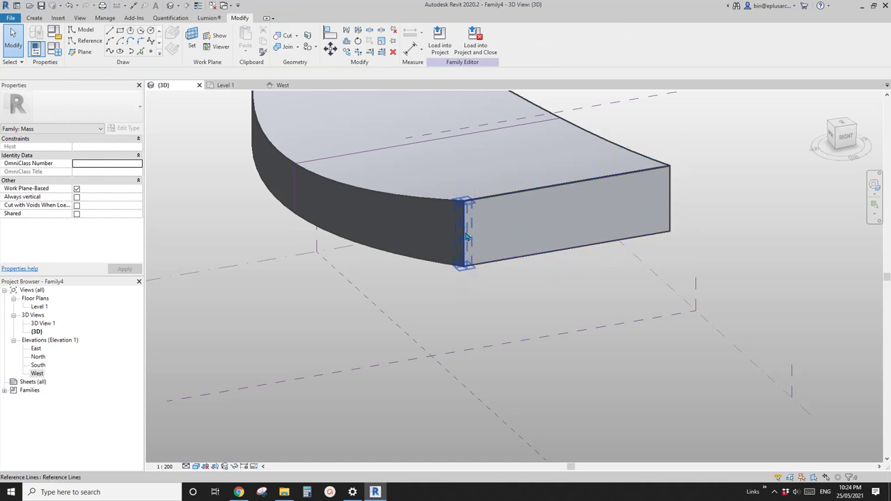
{"action": "left_click", "coordinate": [466, 238]}
{"action": "middle_click_drag", "start_coordinate": [471, 255], "coordinate": [489, 271], "text": "shift"}
{"action": "left_click", "coordinate": [488, 270], "text": "ctrl"}
{"action": "left_click_drag", "start_coordinate": [456, 273], "coordinate": [487, 266]}
{"action": "middle_click_drag", "start_coordinate": [330, 234], "coordinate": [439, 246]}
{"action": "key", "text": "Escape"}
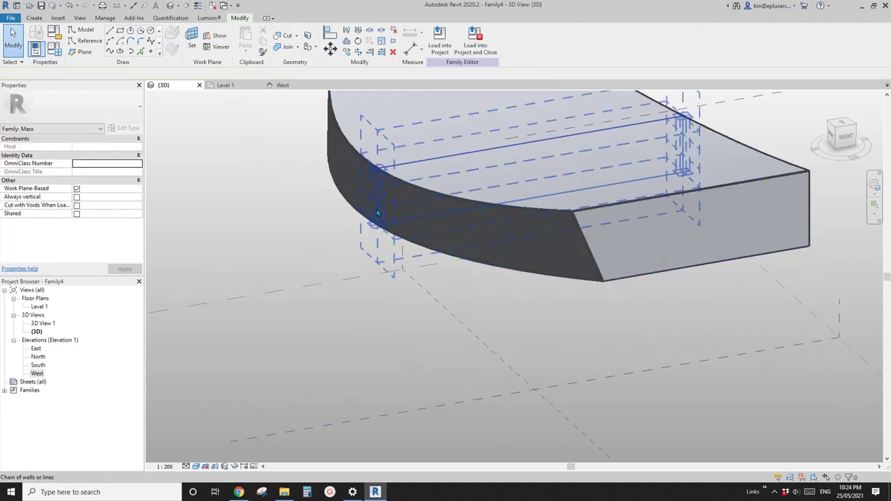
{"action": "left_click", "coordinate": [381, 212]}
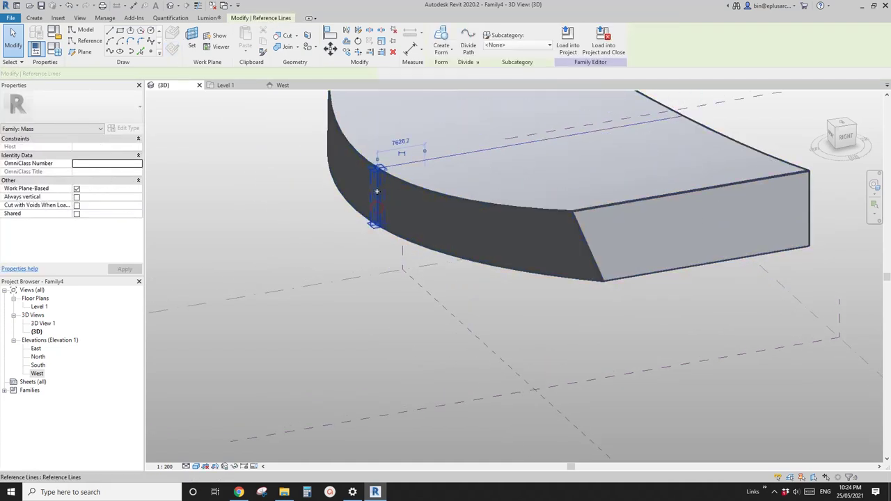
{"action": "middle_click_drag", "start_coordinate": [454, 175], "coordinate": [450, 233], "text": "shift"}
{"action": "left_click", "coordinate": [454, 193]}
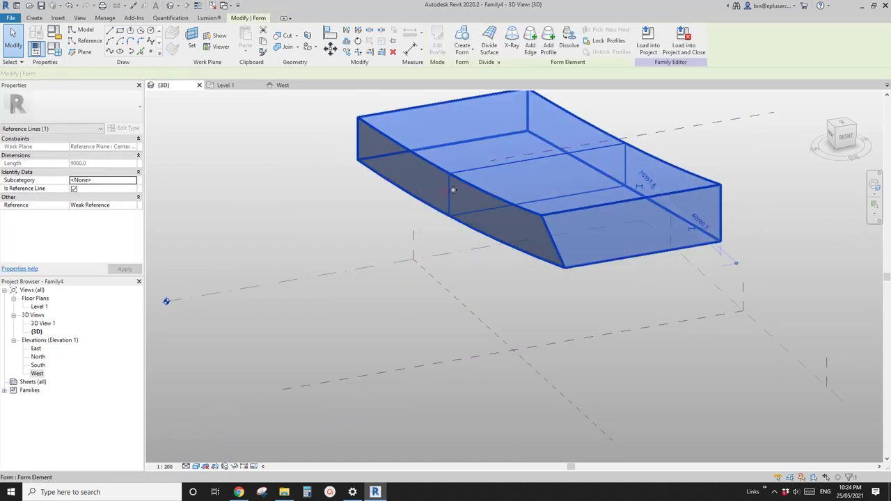
{"action": "key", "text": "ctrl+z"}
Skew the middle profile by moving the front end of its top reference line inward
{"action": "scroll", "coordinate": [457, 196], "scroll_direction": "up", "scroll_amount": 2}
{"action": "middle_click_drag", "start_coordinate": [467, 201], "coordinate": [354, 191]}
{"action": "scroll", "coordinate": [452, 205], "scroll_direction": "down", "scroll_amount": 3}
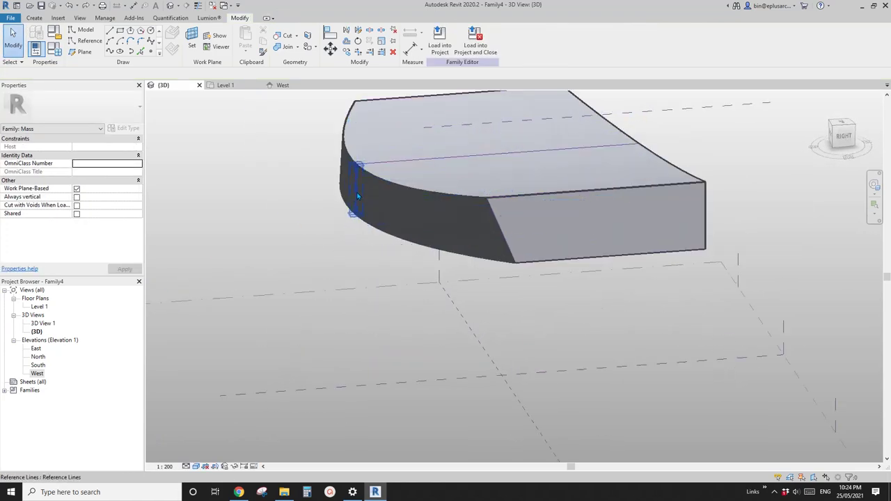
{"action": "left_click", "coordinate": [357, 195]}
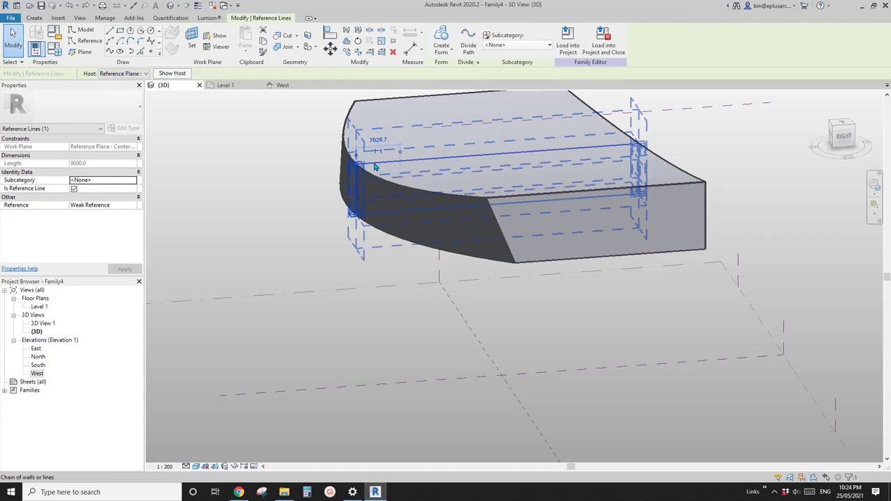
{"action": "key", "text": "Escape"}
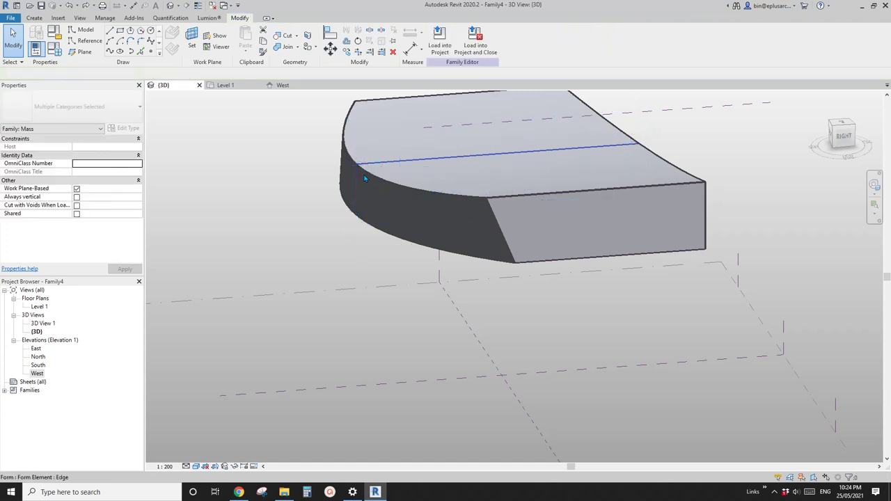
{"action": "left_click", "coordinate": [381, 165]}
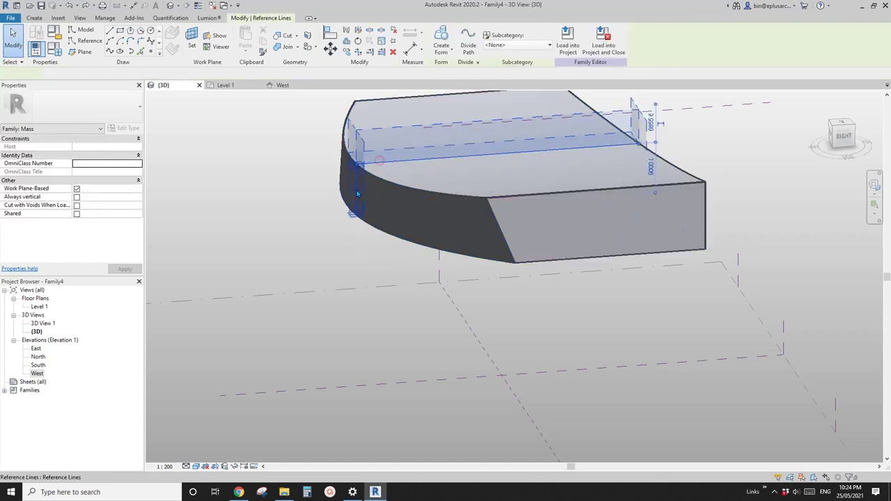
{"action": "left_click_drag", "start_coordinate": [357, 167], "coordinate": [397, 163]}
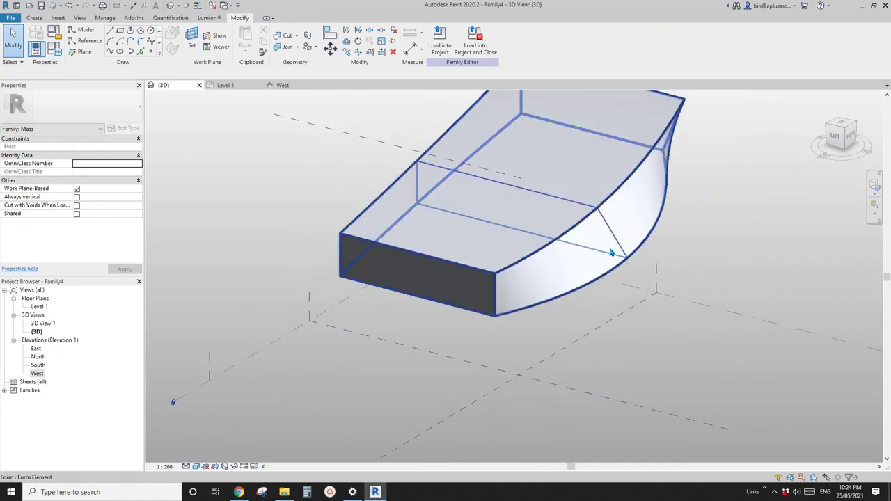
Select the top and bottom surfaces of the lofted solid form and divide both surfaces
{"action": "middle_click_drag", "start_coordinate": [611, 252], "coordinate": [543, 310], "text": "shift"}
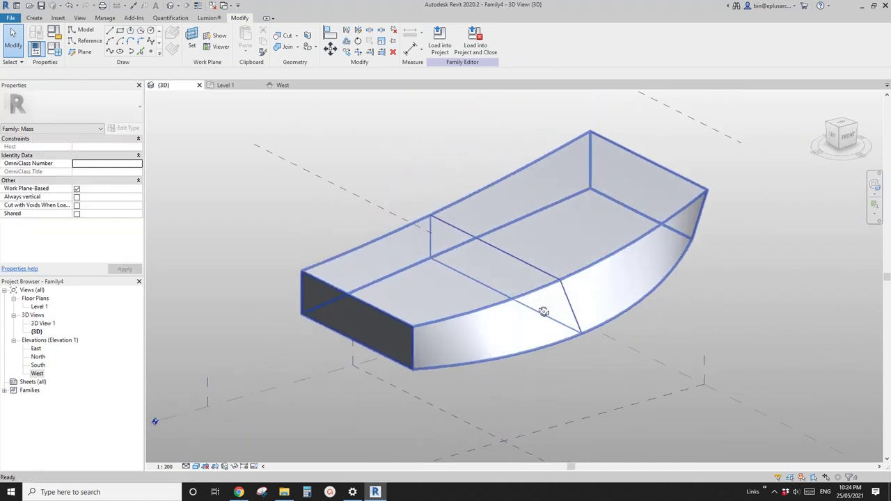
{"action": "middle_click_drag", "start_coordinate": [595, 289], "coordinate": [569, 299]}
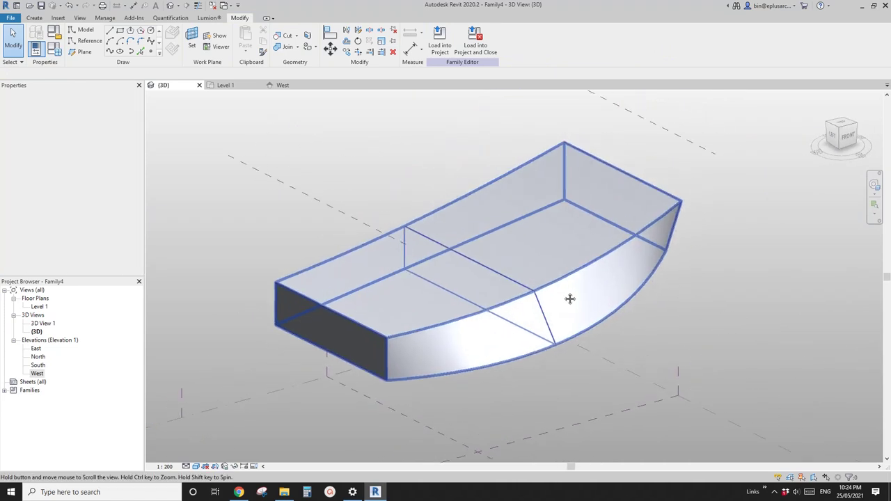
{"action": "left_click", "coordinate": [567, 253]}
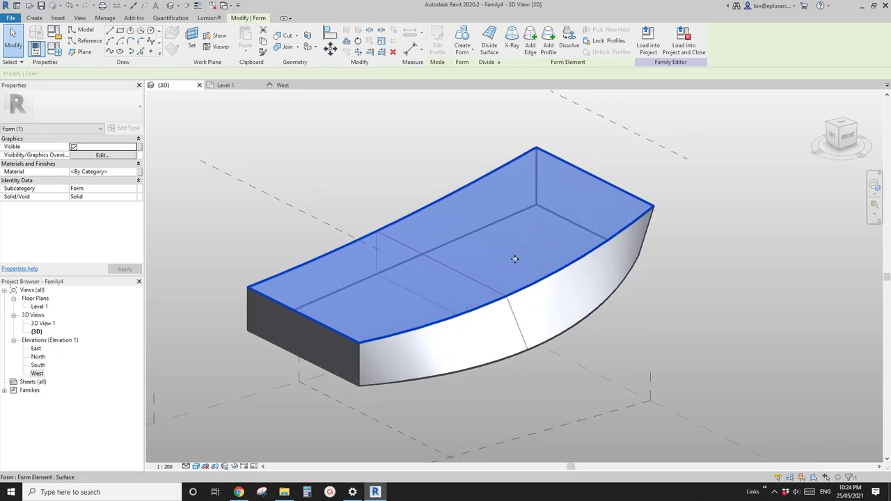
{"action": "middle_click_drag", "start_coordinate": [513, 258], "coordinate": [526, 183], "text": "shift"}
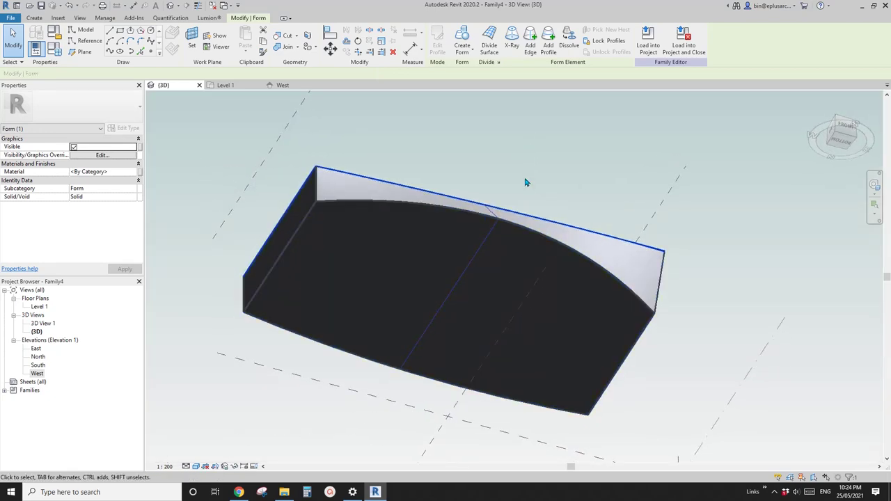
{"action": "key", "text": "Tab"}
{"action": "left_click", "coordinate": [502, 280], "text": "ctrl"}
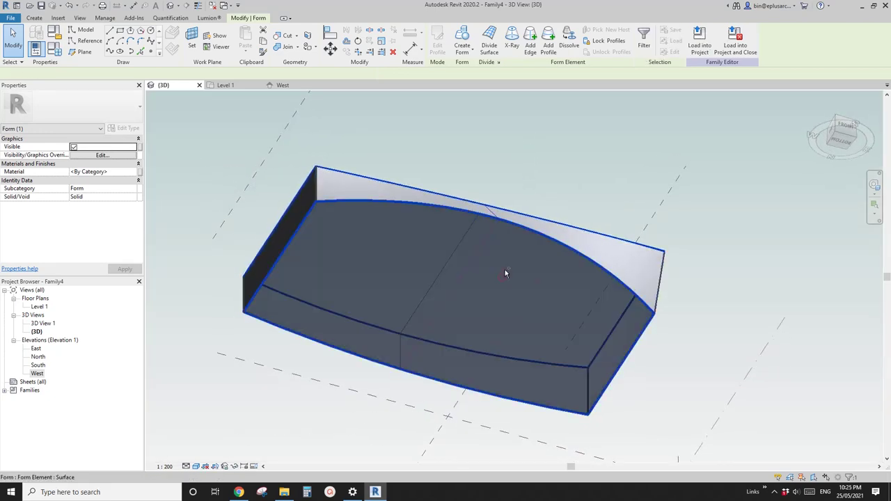
{"action": "middle_click_drag", "start_coordinate": [505, 270], "coordinate": [562, 362], "text": "shift"}
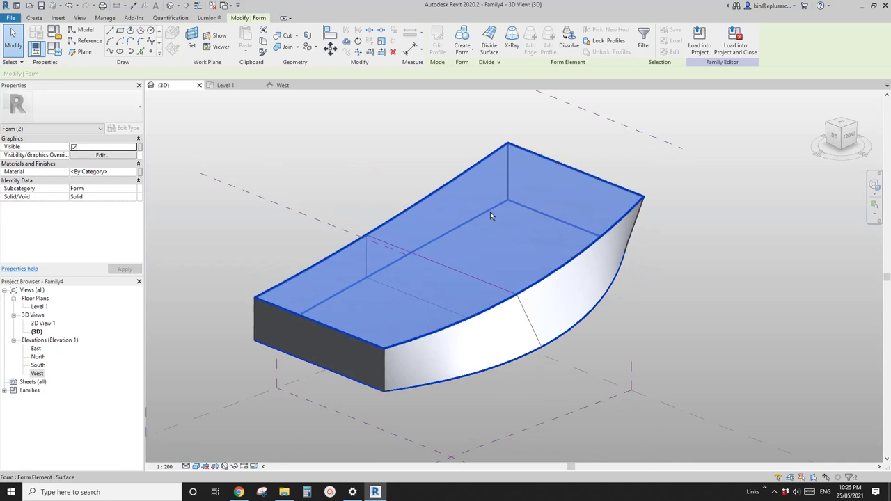
{"action": "left_click", "coordinate": [491, 45]}
Set the V grid number of both divided surfaces to 5
{"action": "middle_click_drag", "start_coordinate": [613, 265], "coordinate": [374, 245], "text": "shift"}
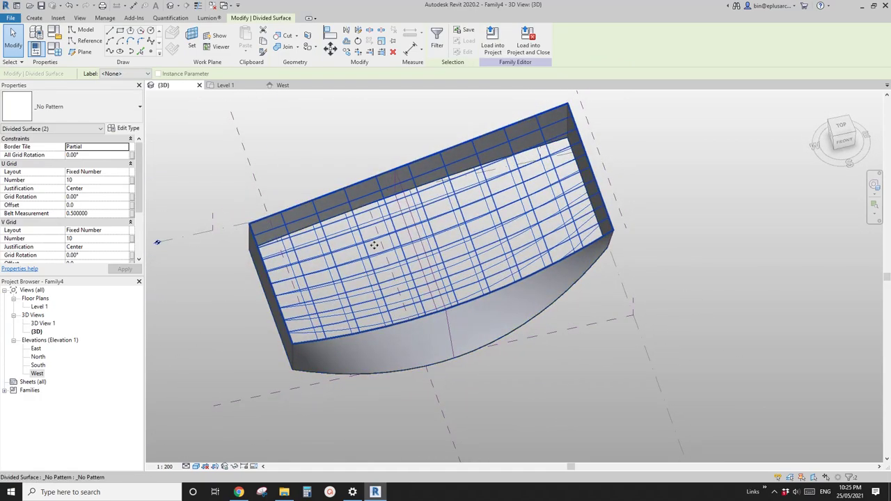
{"action": "left_click", "coordinate": [84, 240]}
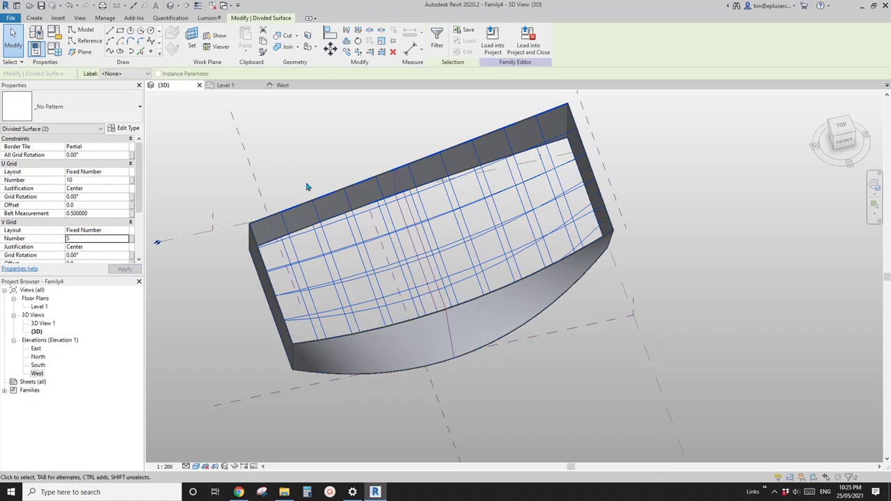
{"action": "middle_click_drag", "start_coordinate": [335, 268], "coordinate": [514, 305], "text": "shift"}
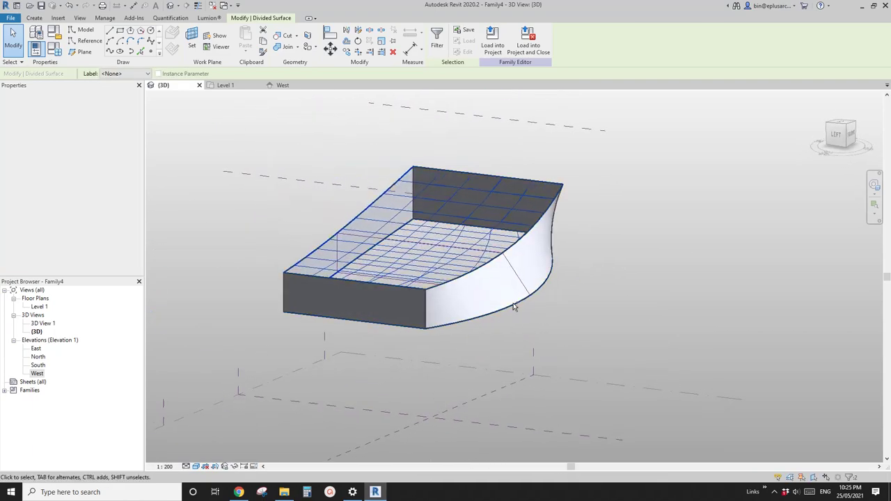
Reshape the middle profile by moving its lower front corner inward, closer beneath the upper front corner
{"action": "scroll", "coordinate": [522, 299], "scroll_direction": "up", "scroll_amount": 2}
{"action": "left_click", "coordinate": [528, 295]}
{"action": "key", "text": "Tab"}
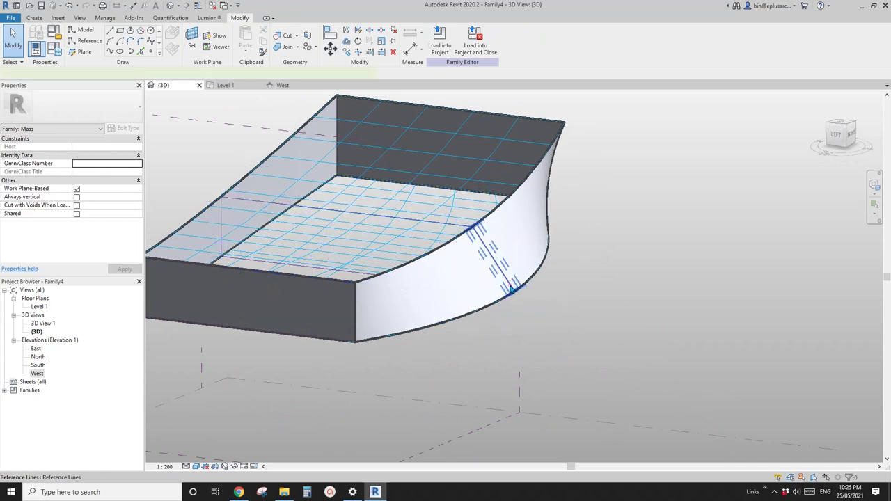
{"action": "left_click", "coordinate": [511, 293]}
{"action": "middle_click_drag", "start_coordinate": [509, 298], "coordinate": [574, 240], "text": "shift"}
{"action": "left_click", "coordinate": [494, 287], "text": "ctrl"}
{"action": "middle_click_drag", "start_coordinate": [533, 326], "coordinate": [517, 412], "text": "shift"}
{"action": "scroll", "coordinate": [505, 378], "scroll_direction": "up", "scroll_amount": 2}
{"action": "middle_click_drag", "start_coordinate": [504, 376], "coordinate": [516, 385], "text": "shift"}
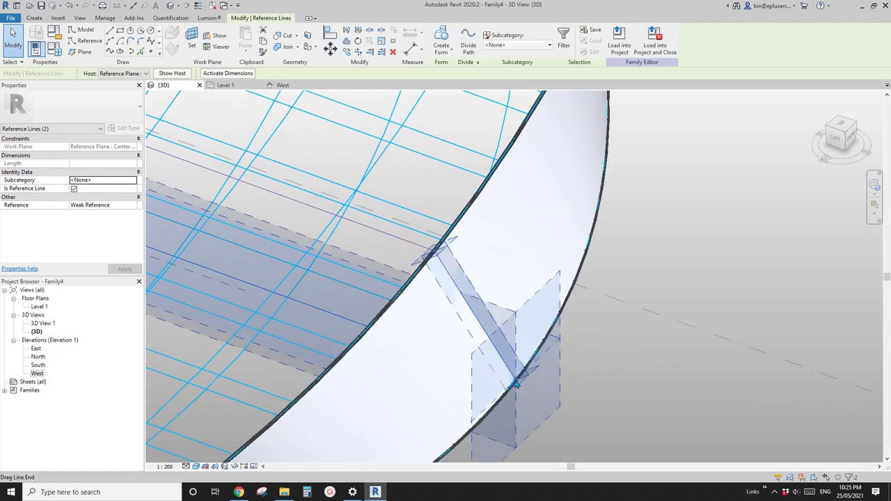
{"action": "left_click_drag", "start_coordinate": [515, 380], "coordinate": [520, 375]}
{"action": "key", "text": "ctrl+z"}
{"action": "scroll", "coordinate": [491, 321], "scroll_direction": "down", "scroll_amount": 2}
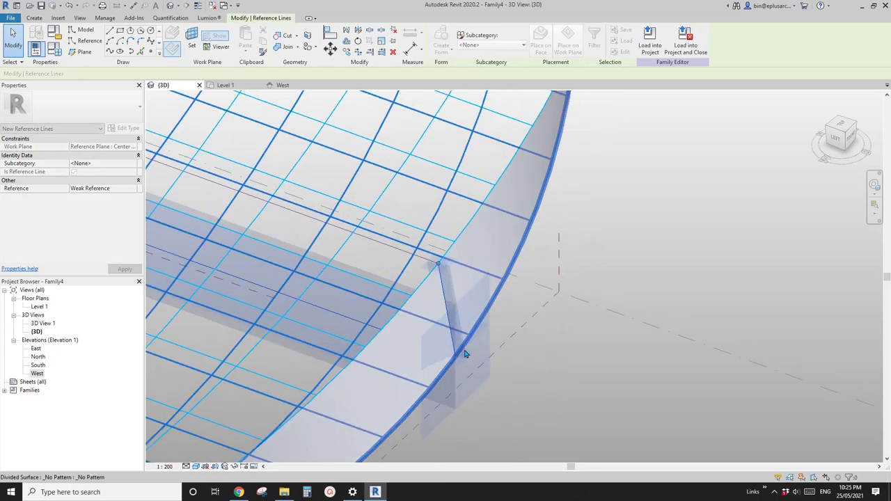
{"action": "middle_click_drag", "start_coordinate": [474, 332], "coordinate": [469, 244]}
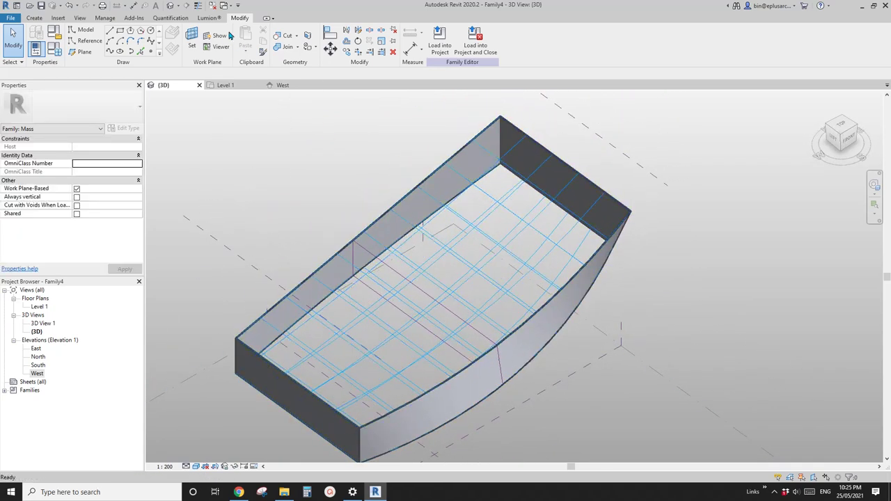
Examine the divided mass form in 3D and compare it with the finished truss images on the YouTube Studio page in Chrome
{"action": "middle_click_drag", "start_coordinate": [329, 176], "coordinate": [330, 169]}
{"action": "middle_click_drag", "start_coordinate": [378, 202], "coordinate": [396, 203], "text": "shift"}
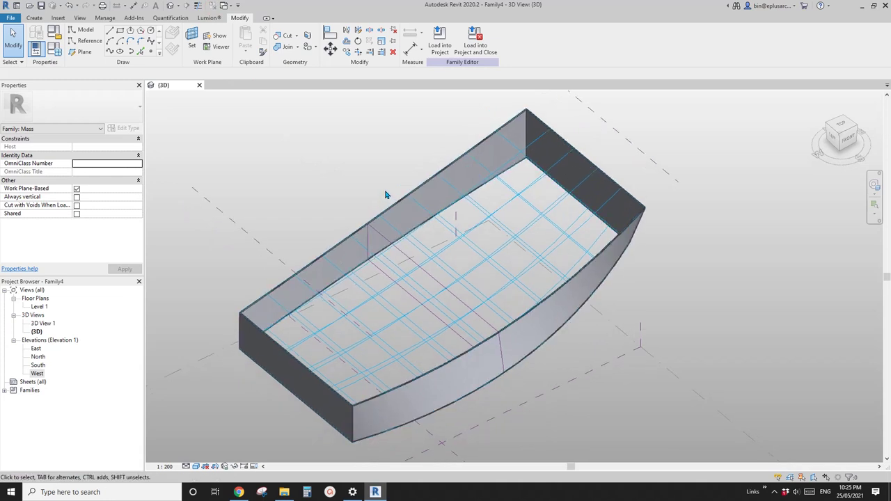
{"action": "scroll", "coordinate": [385, 197], "scroll_direction": "down", "scroll_amount": 3}
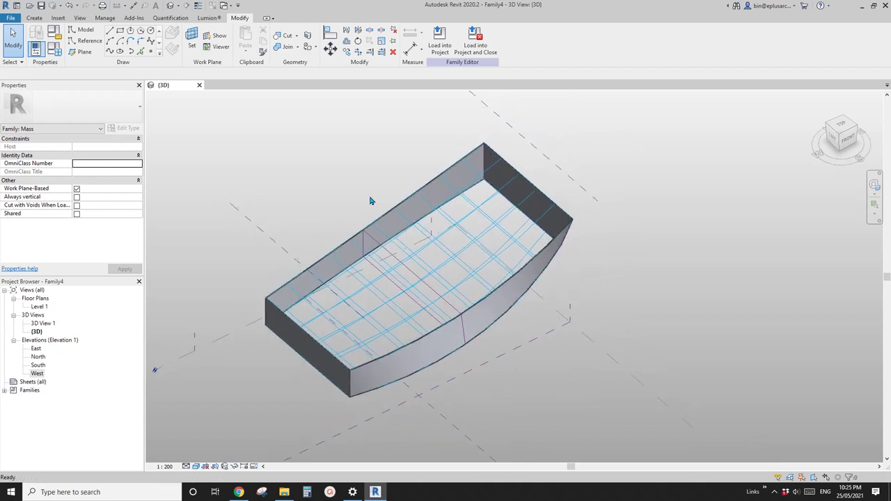
{"action": "left_click", "coordinate": [239, 493]}
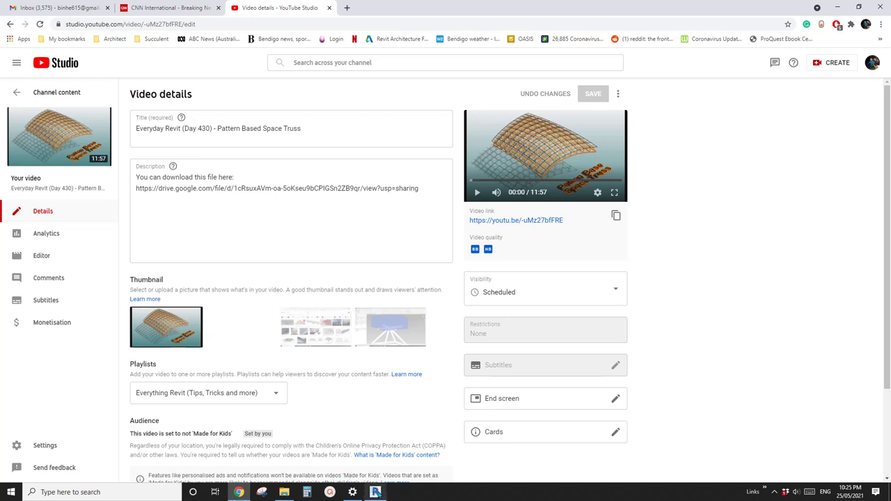
{"action": "left_click", "coordinate": [376, 492]}
{"action": "middle_click_drag", "start_coordinate": [359, 267], "coordinate": [265, 346], "text": "shift"}
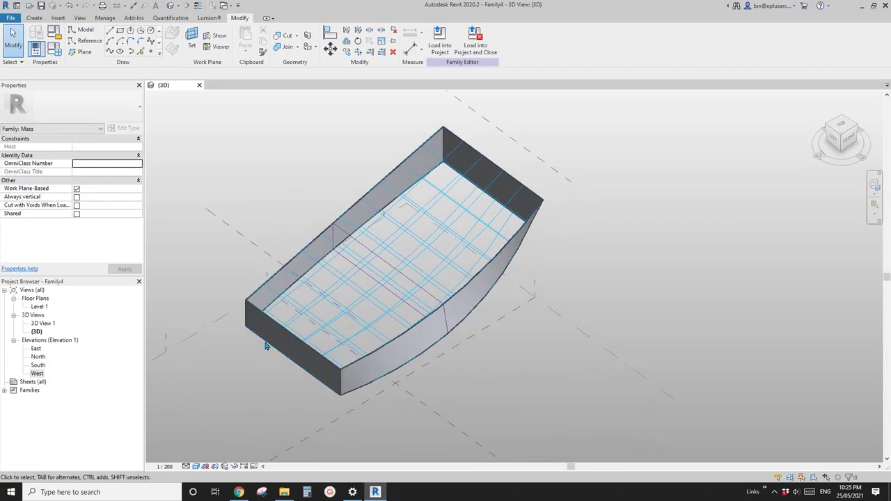
{"action": "left_click", "coordinate": [241, 493]}
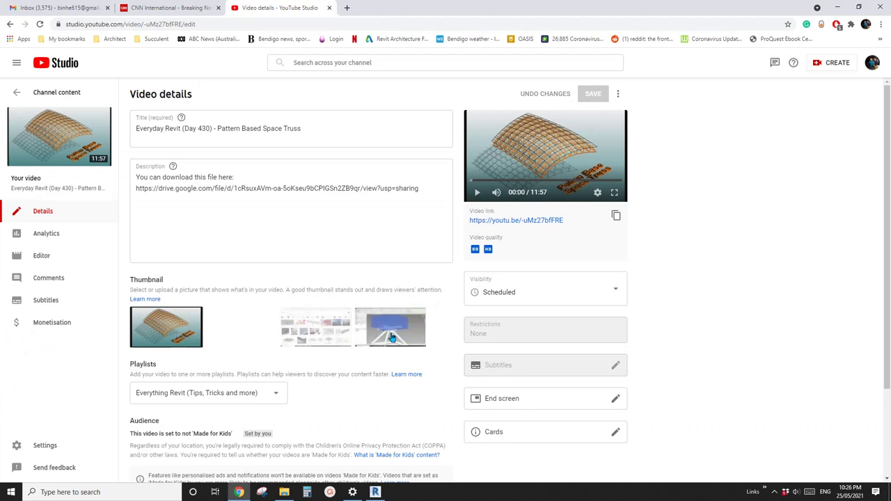
{"action": "left_click", "coordinate": [375, 493]}
Create a new family from the Metric Generic Model Adaptive.rft template
{"action": "left_click", "coordinate": [11, 17]}
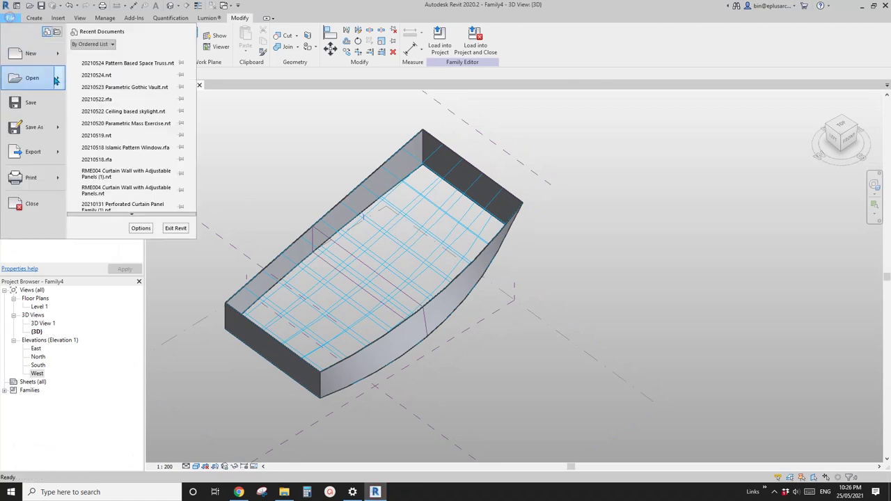
{"action": "mouse_move", "coordinate": [59, 58]}
{"action": "left_click", "coordinate": [89, 78]}
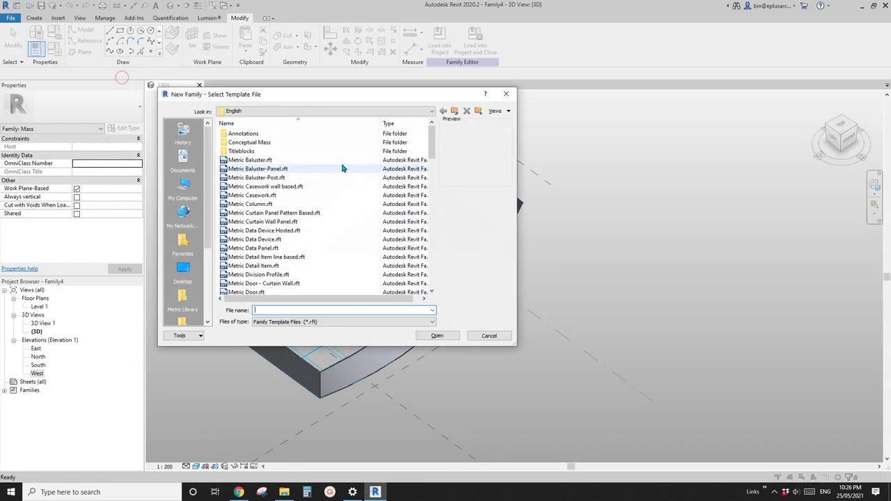
{"action": "scroll", "coordinate": [439, 185], "scroll_direction": "down", "scroll_amount": 6}
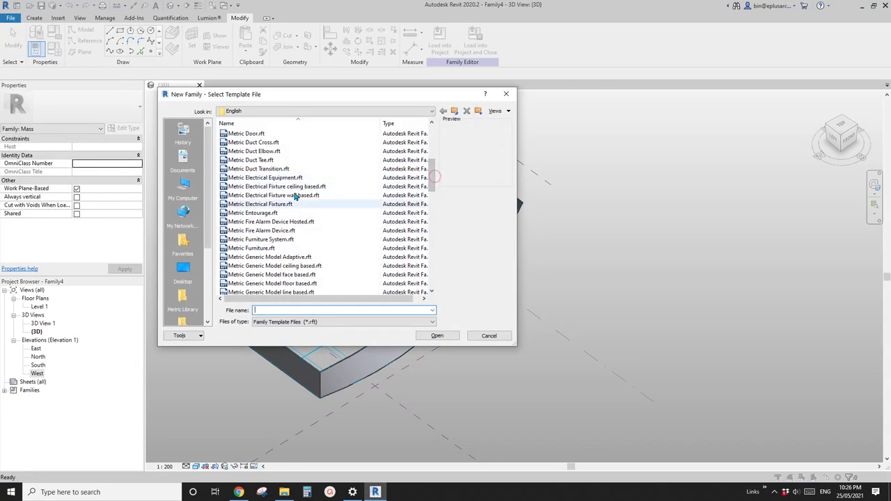
{"action": "left_click", "coordinate": [298, 258]}
{"action": "left_click", "coordinate": [453, 337]}
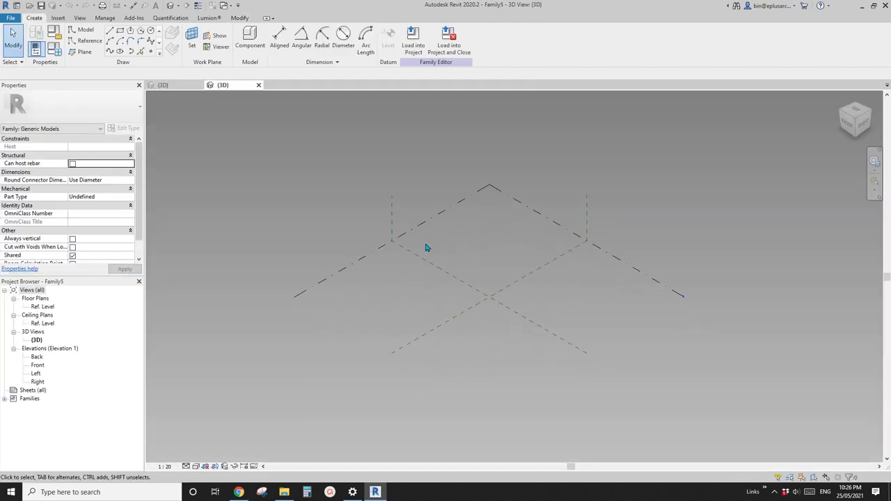
Place four reference points on the Ref. Level plane, one in each quadrant around the center planes' intersection
{"action": "left_click", "coordinate": [508, 304]}
{"action": "middle_click_drag", "start_coordinate": [508, 307], "coordinate": [505, 396], "text": "shift"}
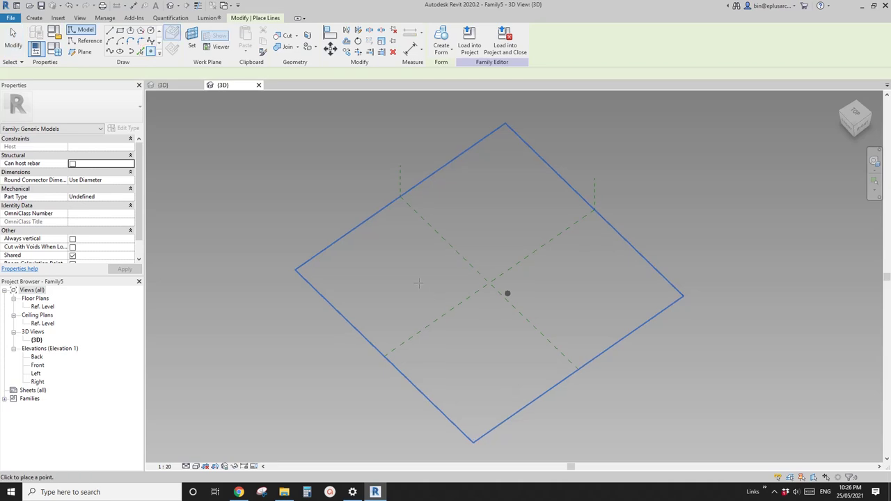
{"action": "left_click", "coordinate": [490, 227]}
{"action": "key", "text": "Escape"}
{"action": "key", "text": "Escape"}
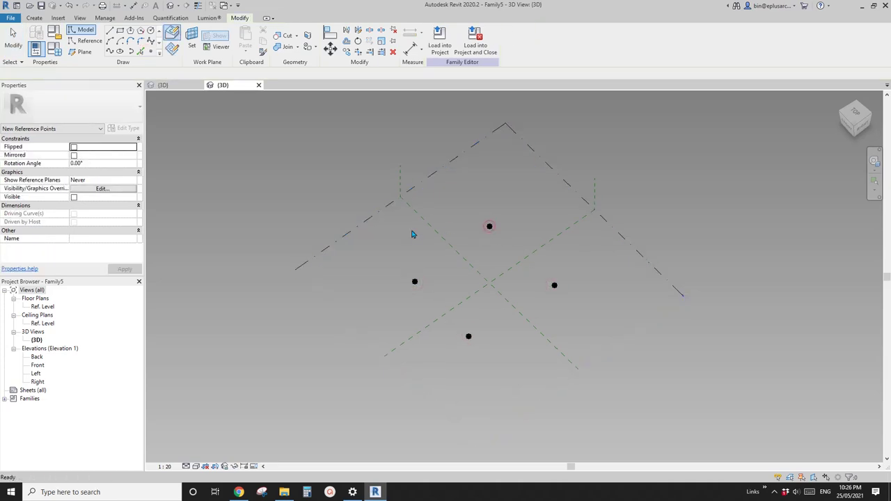
Select all four reference points and make them adaptive
{"action": "left_click_drag", "start_coordinate": [325, 180], "coordinate": [619, 369]}
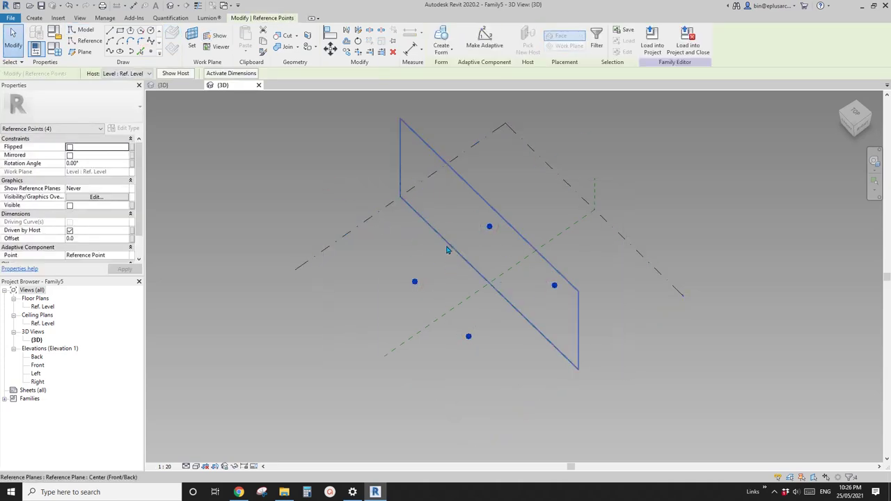
{"action": "middle_click_drag", "start_coordinate": [468, 260], "coordinate": [450, 274]}
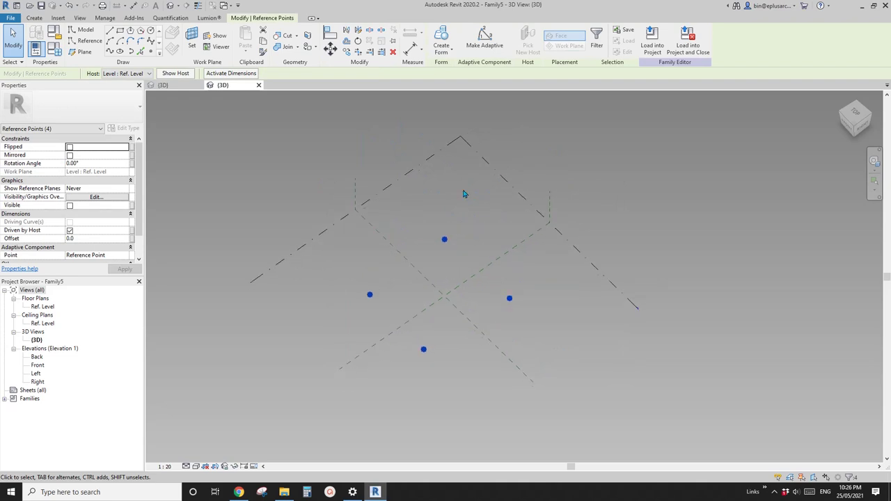
{"action": "left_click", "coordinate": [487, 55]}
{"action": "middle_click_drag", "start_coordinate": [521, 267], "coordinate": [497, 169]}
{"action": "left_click", "coordinate": [477, 187]}
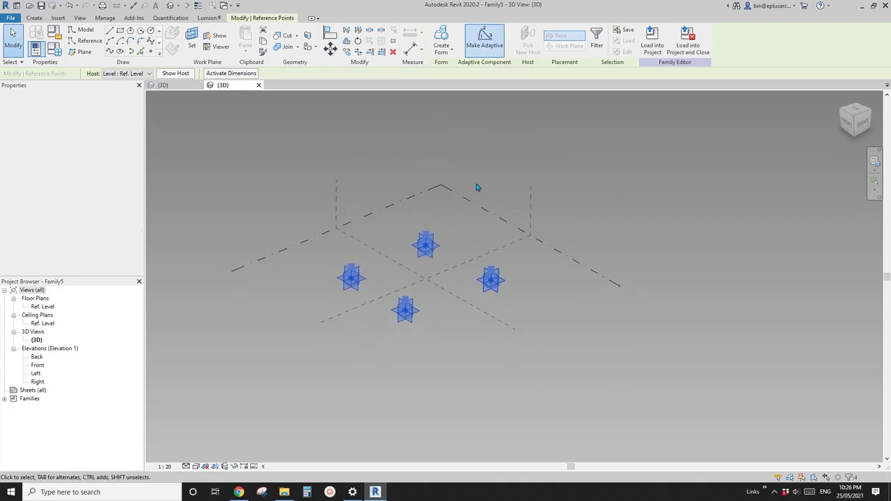
From the right-side view, copy the four adaptive points straight up to form a second layer above them
{"action": "left_click", "coordinate": [864, 126]}
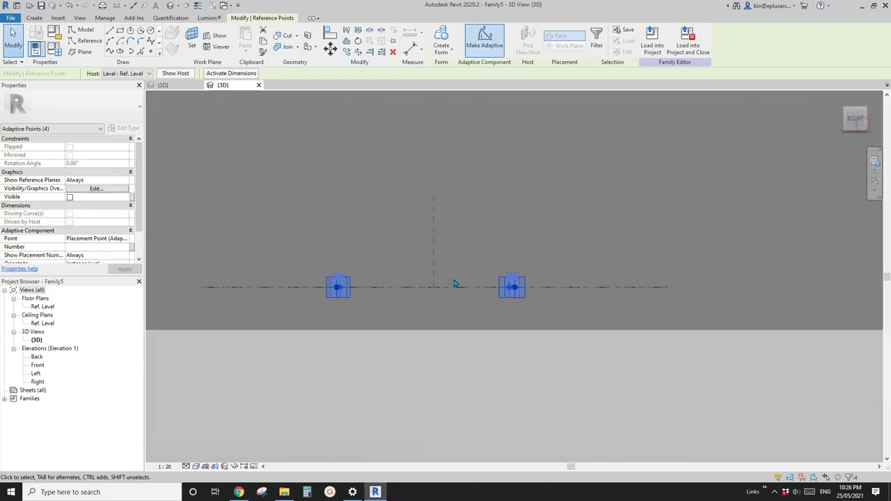
{"action": "key", "text": "c"}
{"action": "key", "text": "o"}
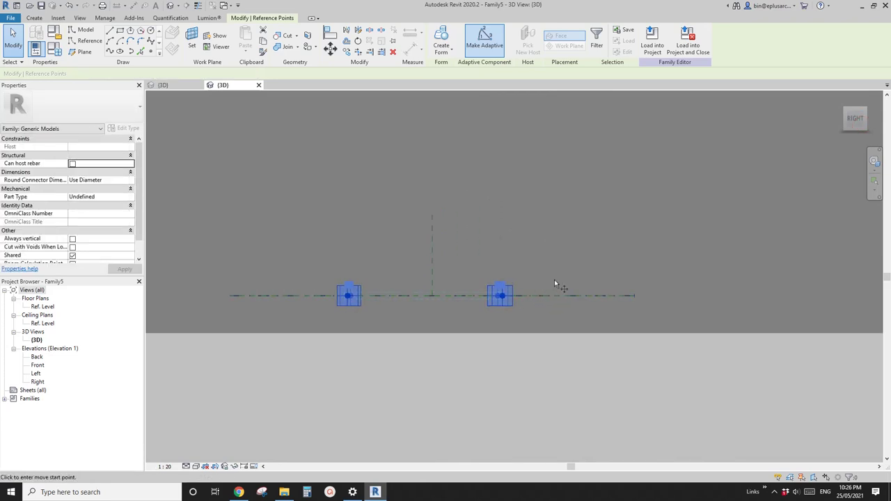
{"action": "left_click", "coordinate": [554, 279]}
{"action": "left_click", "coordinate": [552, 195]}
{"action": "middle_click_drag", "start_coordinate": [459, 220], "coordinate": [534, 348], "text": "shift"}
{"action": "left_click", "coordinate": [533, 348]}
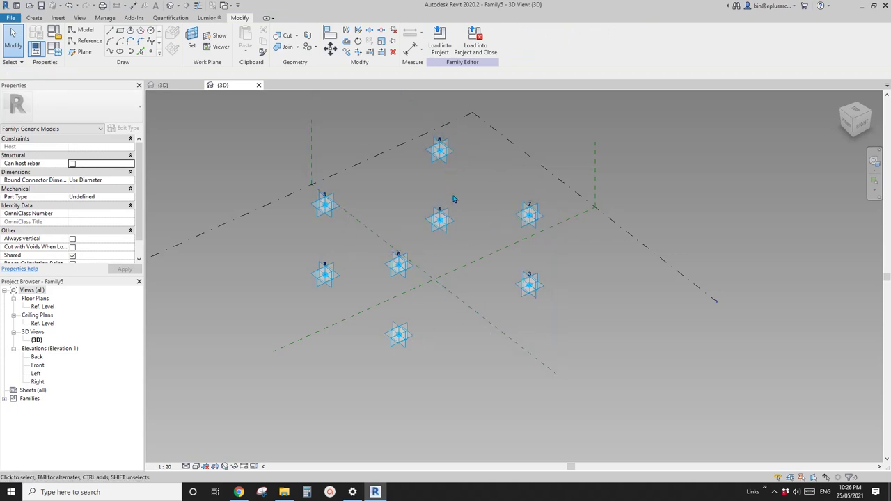
Check the finished truss image in Chrome, and open the recent Revit project 20210524 Pattern Based Space Truss
{"action": "middle_click_drag", "start_coordinate": [469, 248], "coordinate": [370, 392], "text": "shift"}
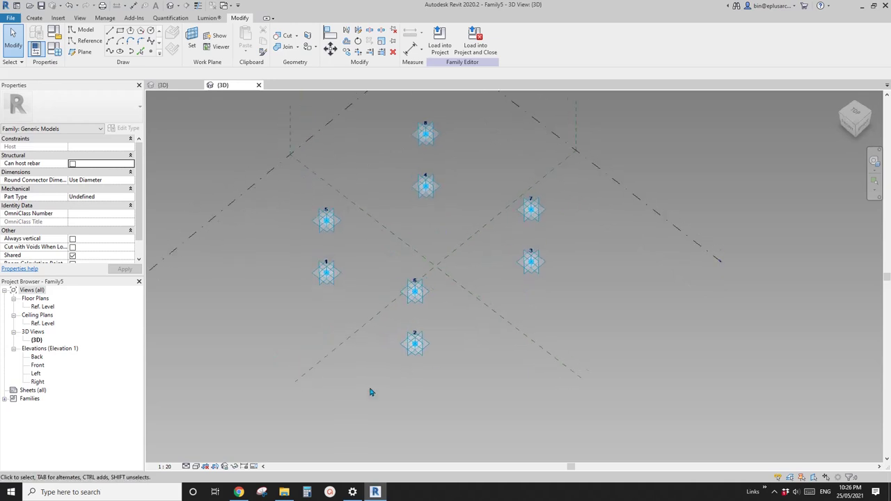
{"action": "left_click", "coordinate": [241, 494]}
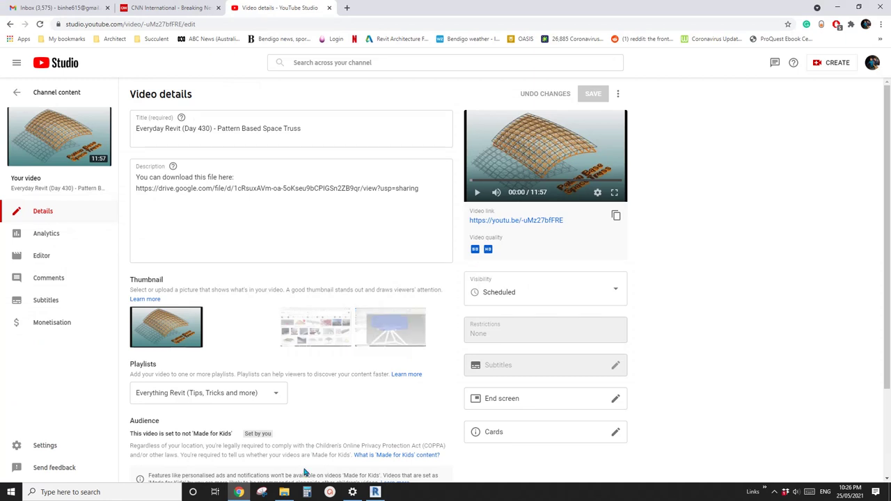
{"action": "left_click", "coordinate": [376, 493]}
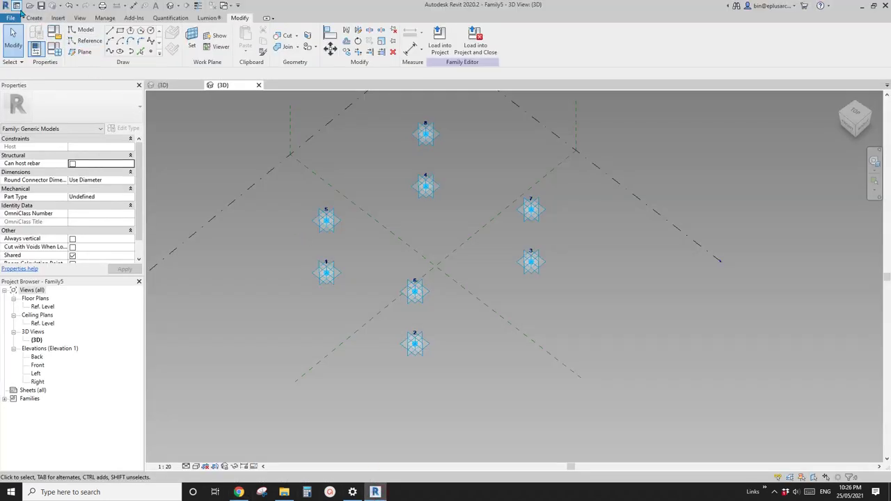
{"action": "left_click", "coordinate": [17, 6]}
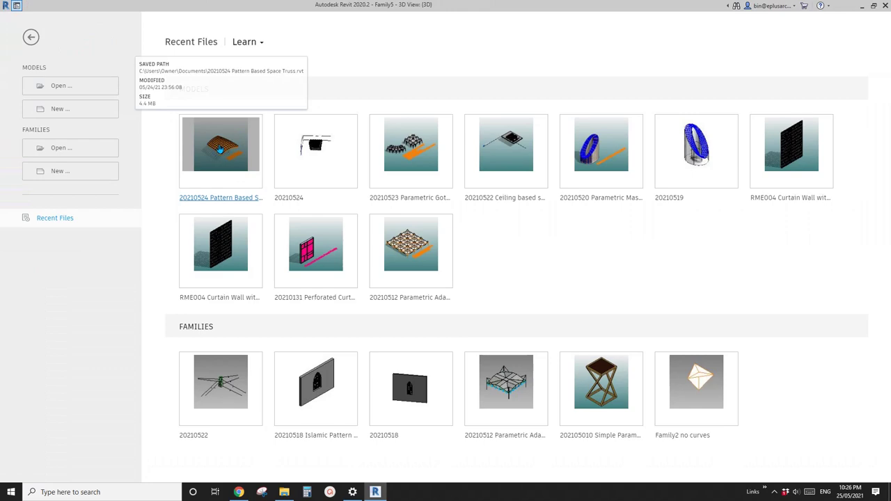
{"action": "left_click", "coordinate": [219, 146]}
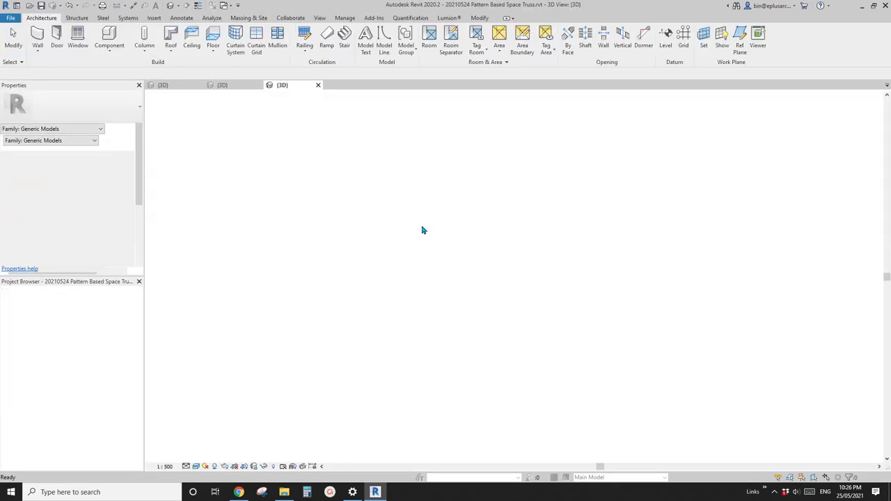
Examine one edge panel of the finished space truss up close to see how its members connect
{"action": "scroll", "coordinate": [507, 296], "scroll_direction": "up", "scroll_amount": 5}
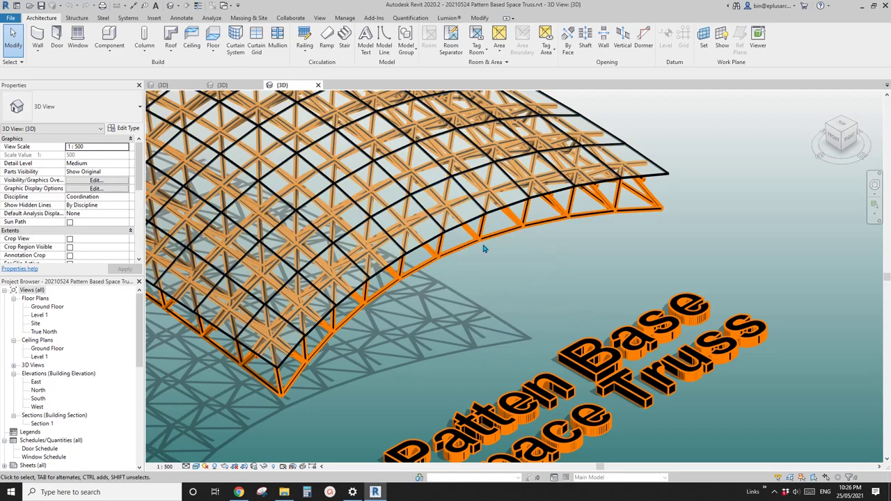
{"action": "left_click", "coordinate": [450, 221]}
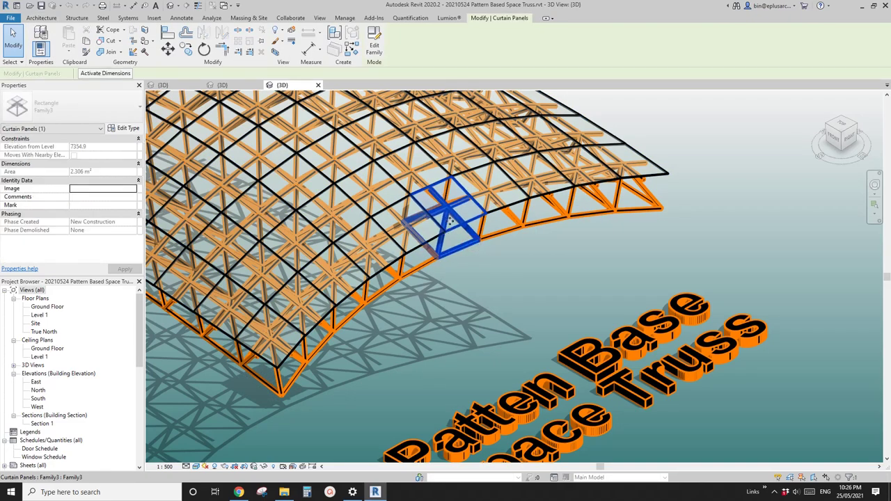
{"action": "mouse_move", "coordinate": [452, 235]}
{"action": "middle_mouse_down", "text": "shift"}
{"action": "mouse_move", "coordinate": [442, 286]}
{"action": "mouse_move", "coordinate": [457, 303]}
{"action": "middle_mouse_up", "text": "shift"}
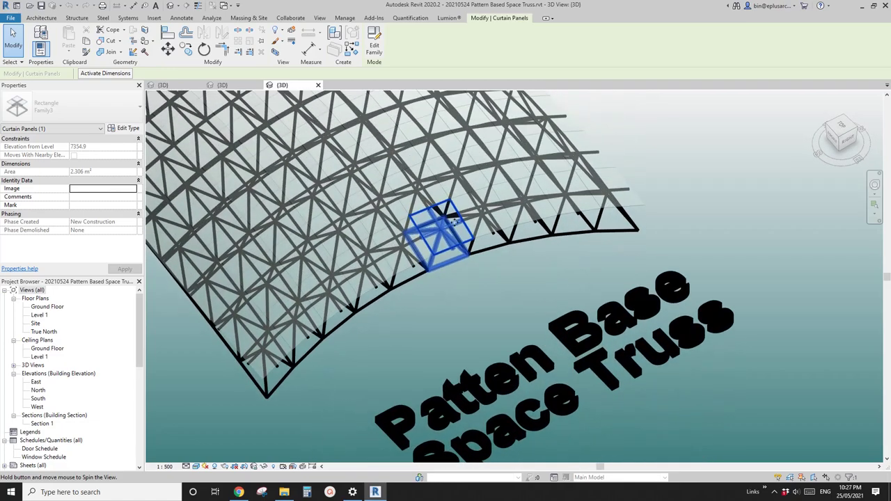
{"action": "scroll", "coordinate": [440, 240], "scroll_direction": "up", "scroll_amount": 3}
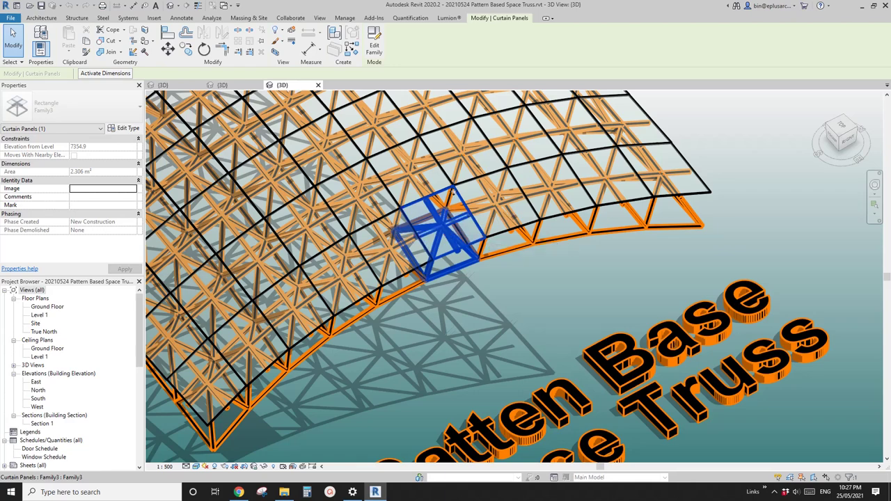
In the adaptive component family Family5, connect adaptive points 1 to 2 and 2 to 3 with lines through the points
{"action": "left_click", "coordinate": [234, 85]}
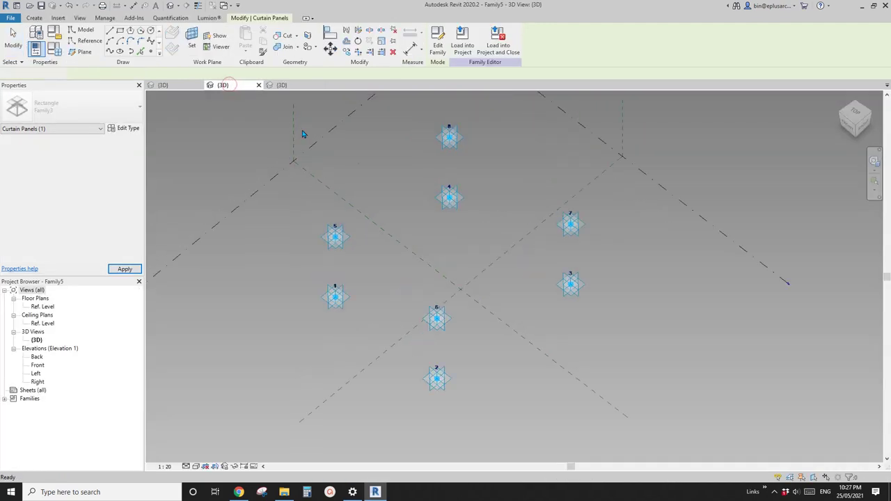
{"action": "middle_click_drag", "start_coordinate": [302, 135], "coordinate": [409, 238], "text": "shift"}
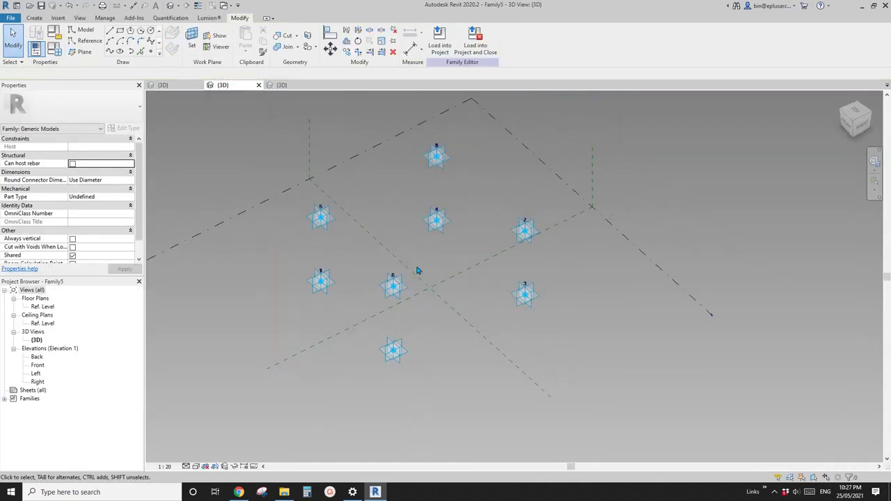
{"action": "middle_click_drag", "start_coordinate": [418, 270], "coordinate": [359, 327], "text": "shift"}
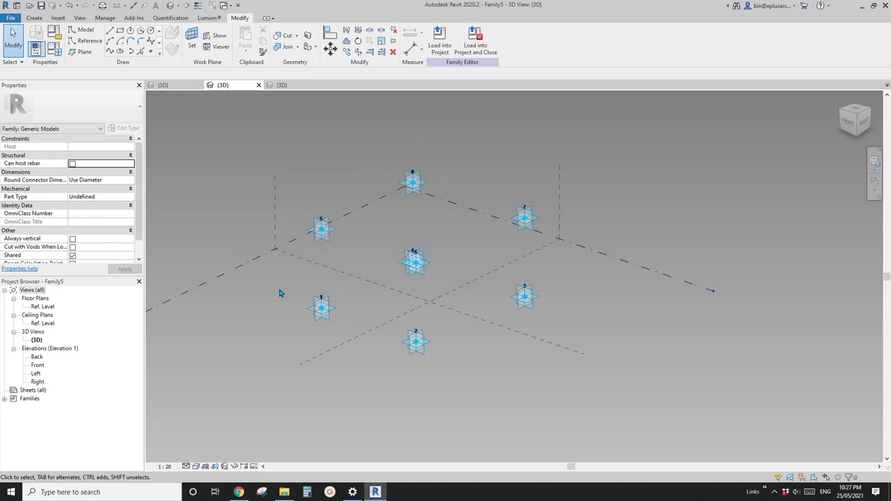
{"action": "middle_click_drag", "start_coordinate": [289, 298], "coordinate": [317, 306], "text": "shift"}
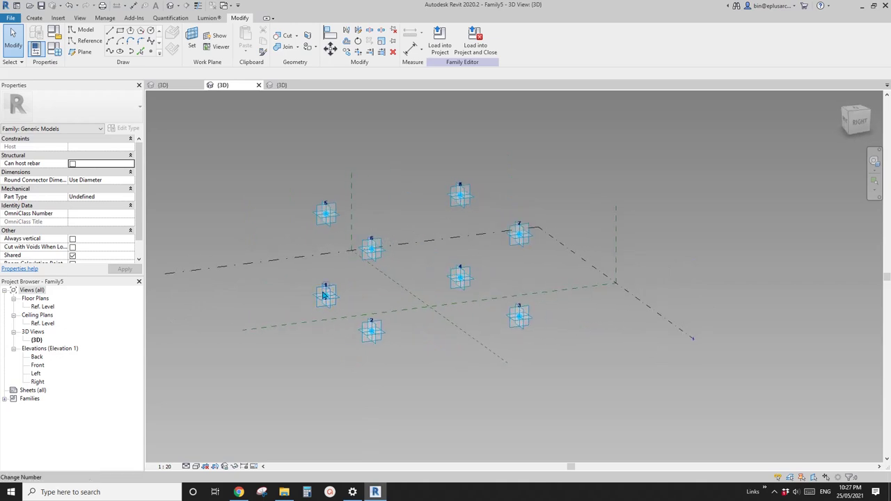
{"action": "middle_click_drag", "start_coordinate": [419, 239], "coordinate": [389, 287], "text": "shift"}
{"action": "left_click_drag", "start_coordinate": [273, 279], "coordinate": [460, 408]}
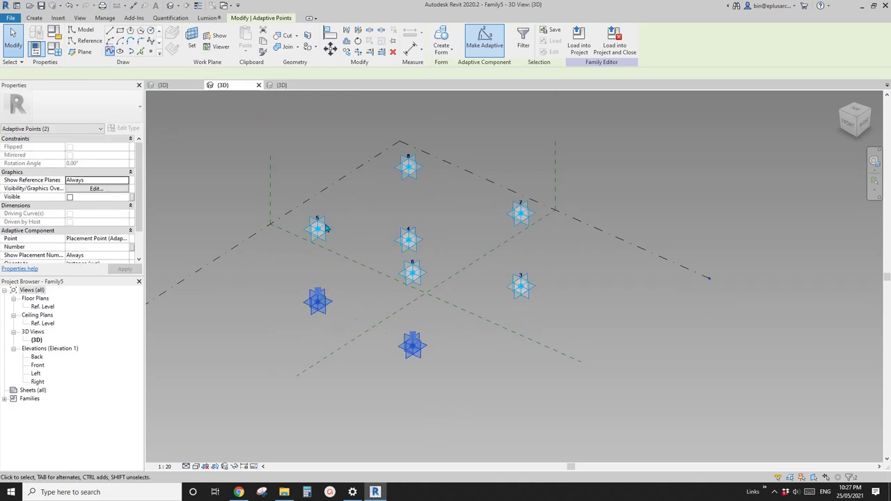
{"action": "left_click_drag", "start_coordinate": [373, 300], "coordinate": [444, 373]}
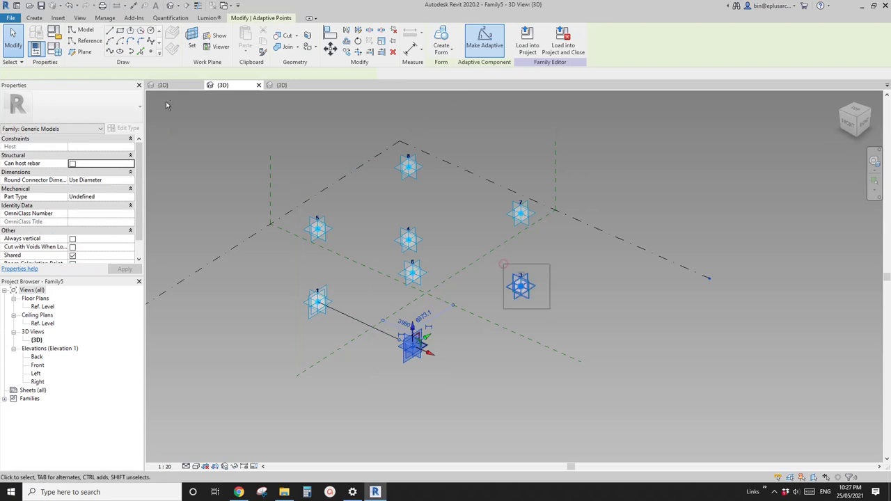
{"action": "left_click", "coordinate": [111, 51]}
{"action": "left_click", "coordinate": [74, 214]}
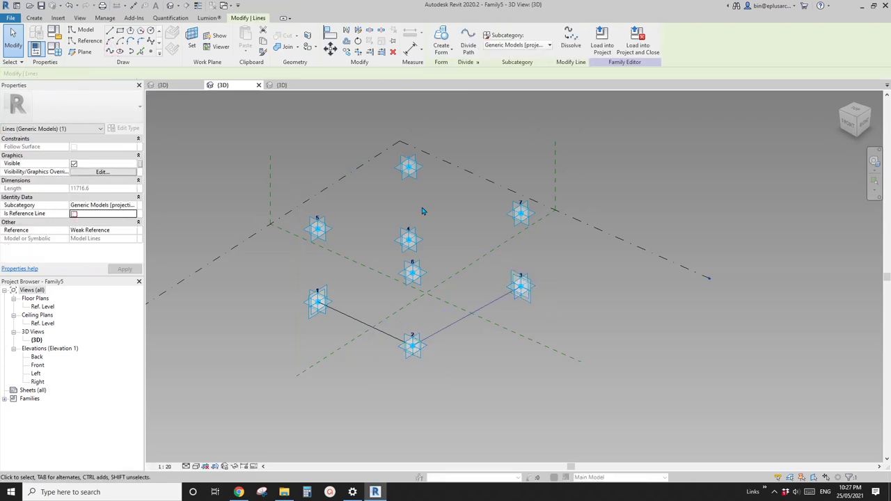
Connect adaptive points 3 and 4 with a reference line, and points 1 and 4 with a line
{"action": "left_click", "coordinate": [422, 211]}
{"action": "middle_click_drag", "start_coordinate": [494, 235], "coordinate": [476, 285], "text": "shift"}
{"action": "left_click_drag", "start_coordinate": [498, 333], "coordinate": [560, 370]}
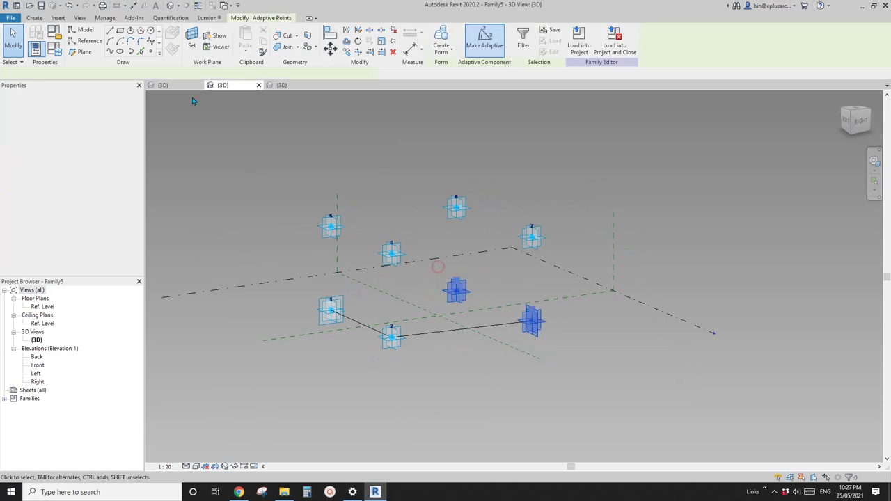
{"action": "left_click", "coordinate": [110, 51]}
{"action": "left_click", "coordinate": [75, 213]}
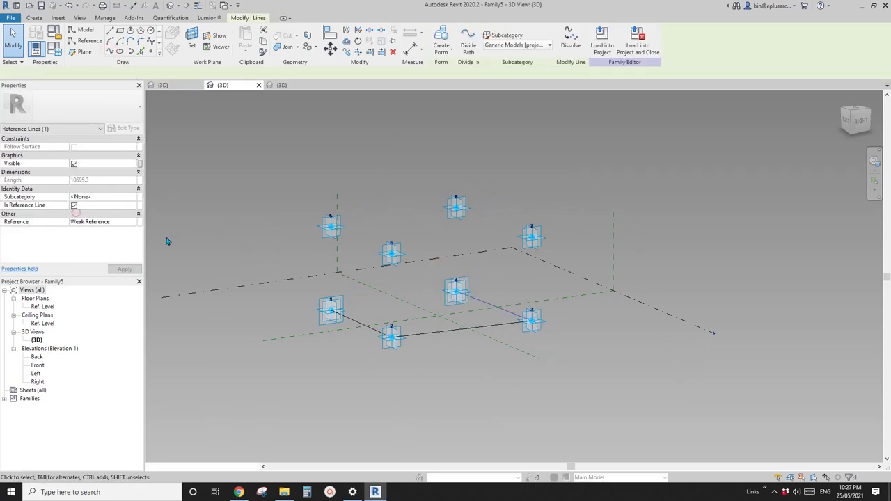
{"action": "left_click", "coordinate": [331, 310]}
{"action": "left_click", "coordinate": [387, 298]}
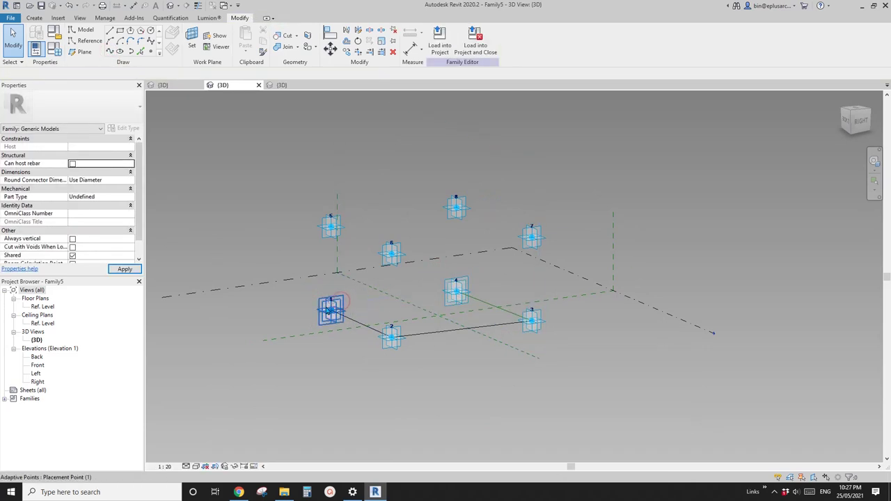
{"action": "left_click", "coordinate": [324, 310]}
{"action": "left_click", "coordinate": [110, 50]}
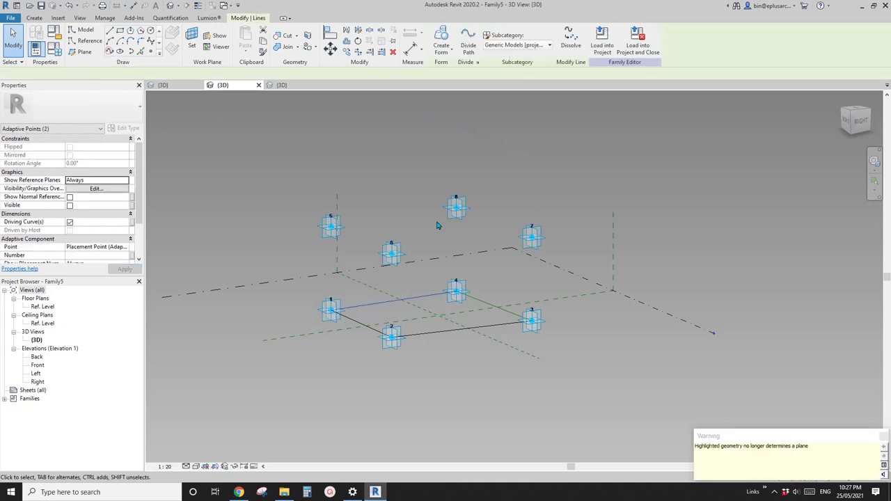
Select the lower loop of four lines and convert them all to reference lines
{"action": "left_click", "coordinate": [439, 225]}
{"action": "middle_click_drag", "start_coordinate": [439, 225], "coordinate": [455, 280], "text": "shift"}
{"action": "key", "text": "Tab"}
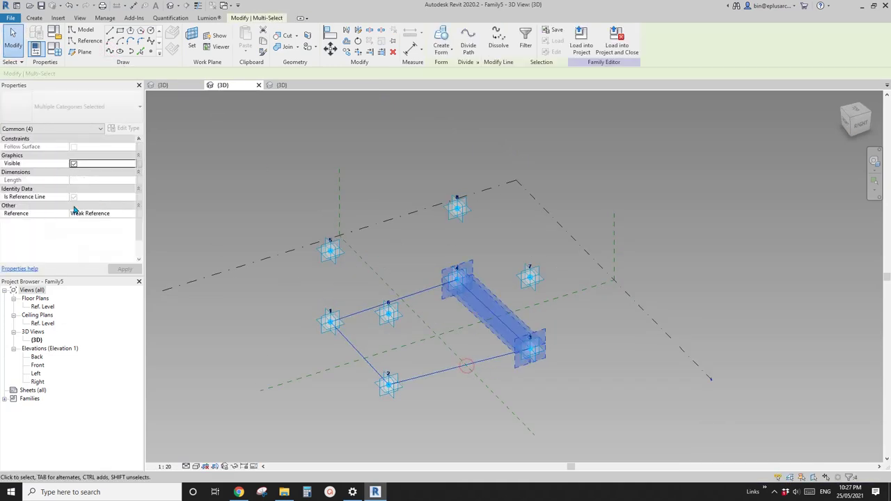
{"action": "left_click", "coordinate": [72, 196]}
{"action": "key", "text": "Escape"}
Connect upper adaptive points 5 and 6 with a line, and points 5 and 8 with a reference line
{"action": "middle_click_drag", "start_coordinate": [370, 269], "coordinate": [389, 200], "text": "shift"}
{"action": "left_click_drag", "start_coordinate": [416, 280], "coordinate": [417, 280]}
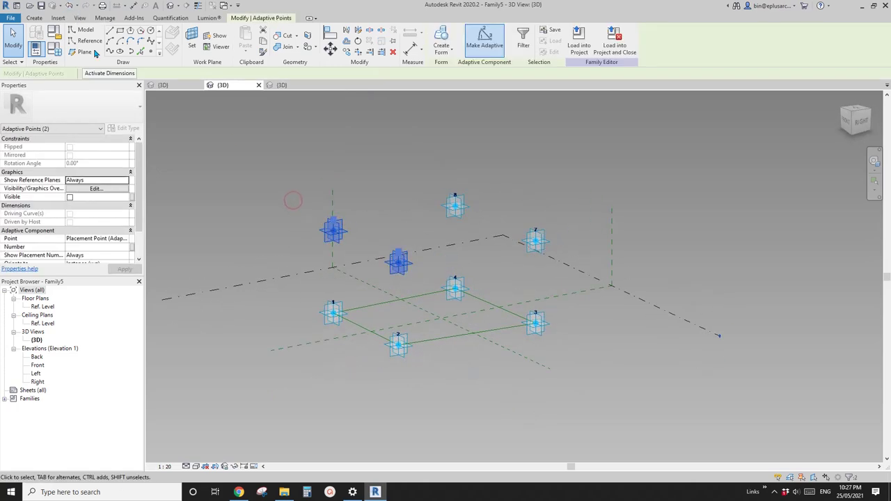
{"action": "left_click", "coordinate": [109, 53]}
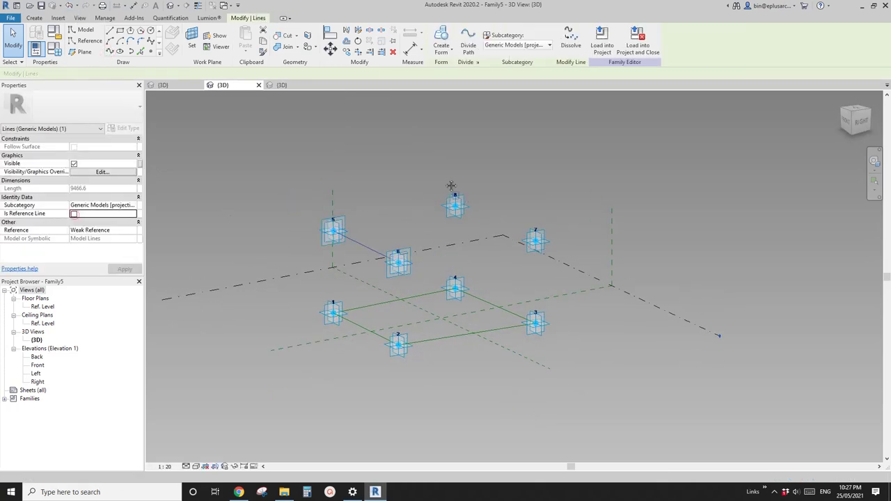
{"action": "middle_click_drag", "start_coordinate": [452, 188], "coordinate": [454, 186]}
{"action": "left_click", "coordinate": [377, 218]}
{"action": "left_click", "coordinate": [341, 230]}
{"action": "left_click", "coordinate": [456, 205], "text": "ctrl"}
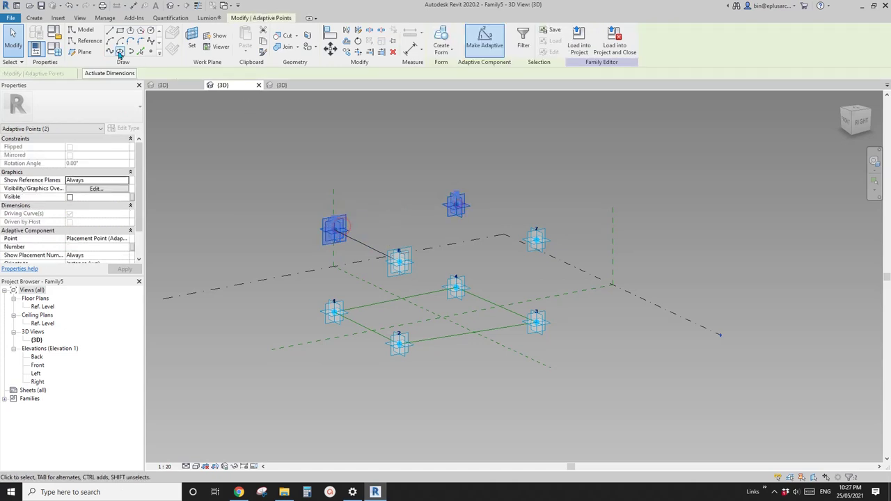
{"action": "left_click", "coordinate": [74, 214]}
{"action": "middle_click_drag", "start_coordinate": [406, 233], "coordinate": [404, 233]}
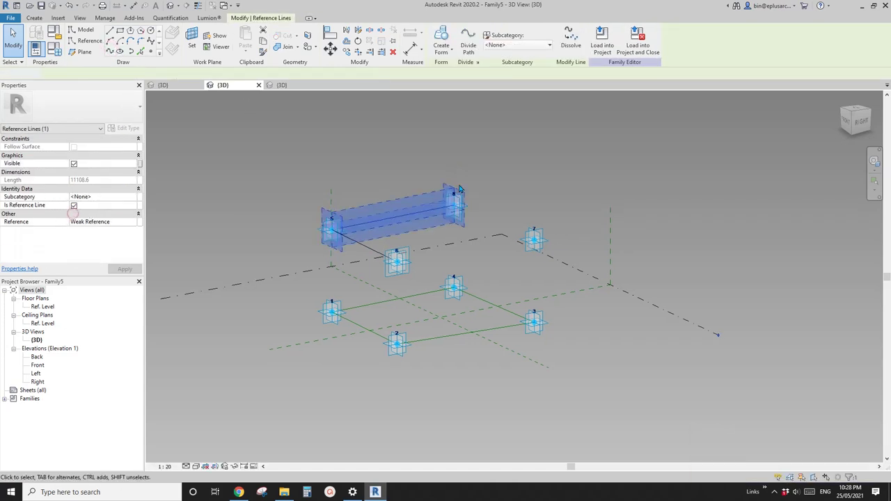
{"action": "left_click", "coordinate": [403, 234]}
Close the upper loop with reference lines between adaptive points 7 and 8 and between points 6 and 7
{"action": "left_click", "coordinate": [453, 204]}
{"action": "left_click", "coordinate": [534, 241], "text": "ctrl"}
{"action": "left_click", "coordinate": [109, 53]}
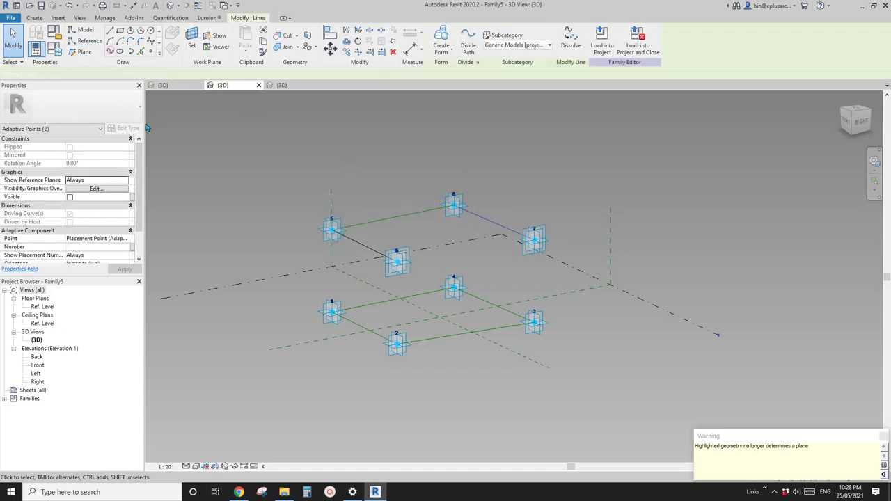
{"action": "left_click", "coordinate": [74, 213]}
{"action": "key", "text": "Escape"}
{"action": "left_click", "coordinate": [397, 261]}
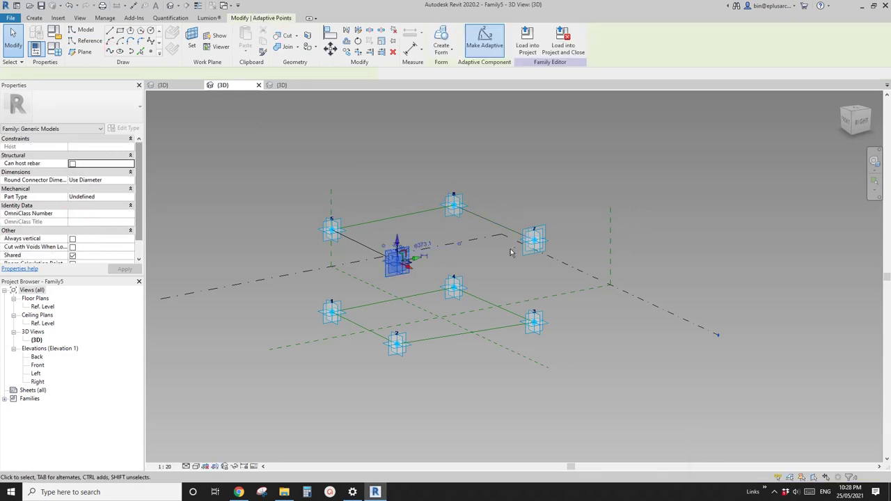
{"action": "left_click", "coordinate": [533, 241], "text": "ctrl"}
{"action": "left_click", "coordinate": [109, 53]}
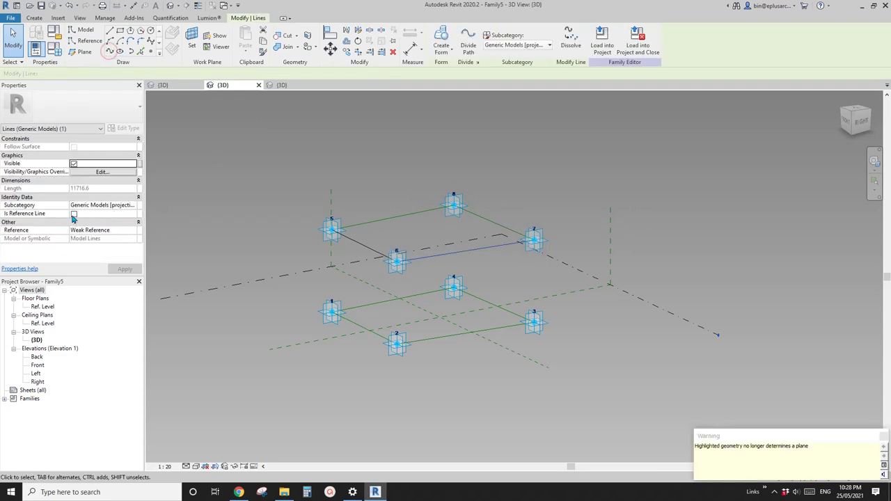
{"action": "left_click", "coordinate": [74, 205]}
{"action": "key", "text": "Escape"}
Select the whole upper loop and set all four of its lines as reference lines
{"action": "key", "text": "Tab"}
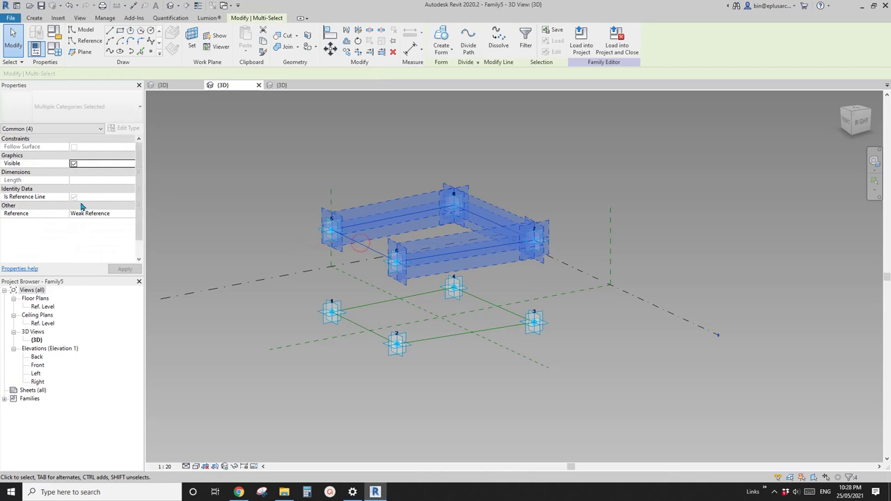
{"action": "left_click", "coordinate": [75, 196]}
{"action": "left_click", "coordinate": [370, 167]}
Place a reference point at the middle of each of the four upper reference lines
{"action": "middle_click_drag", "start_coordinate": [372, 181], "coordinate": [356, 279], "text": "shift"}
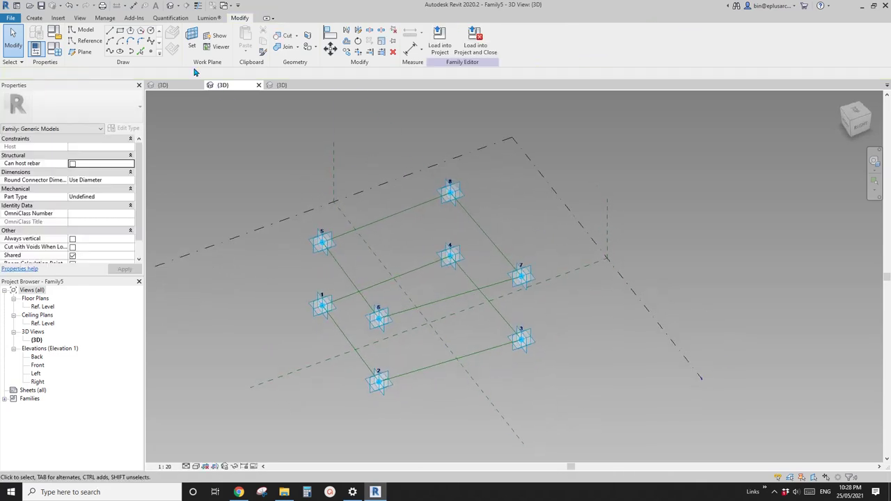
{"action": "left_click", "coordinate": [150, 51]}
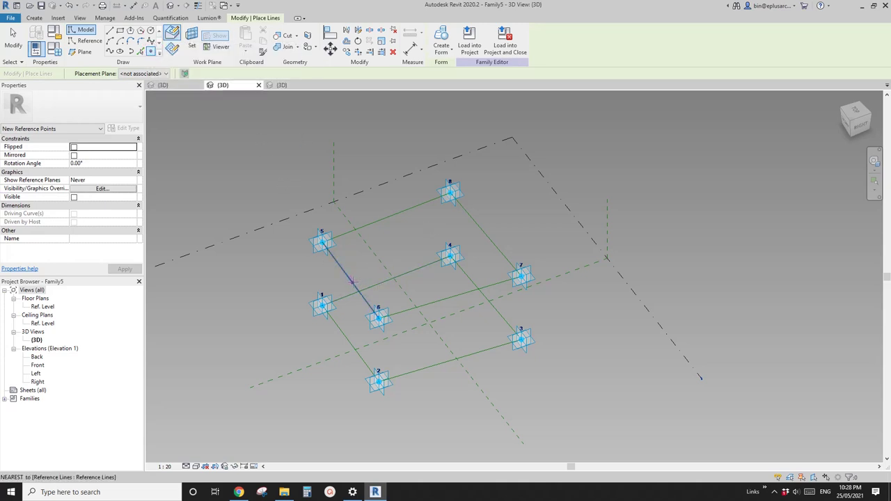
{"action": "left_click", "coordinate": [350, 281]}
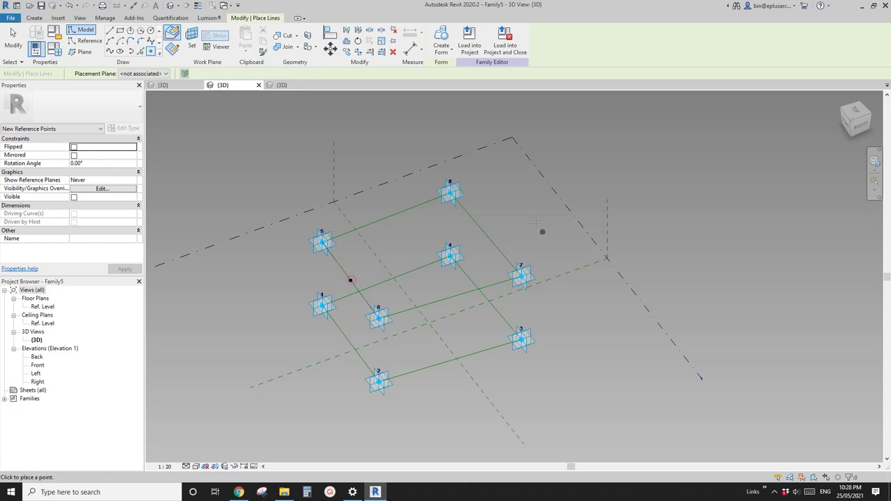
{"action": "left_click", "coordinate": [486, 235]}
{"action": "left_click", "coordinate": [385, 218]}
{"action": "left_click", "coordinate": [450, 297]}
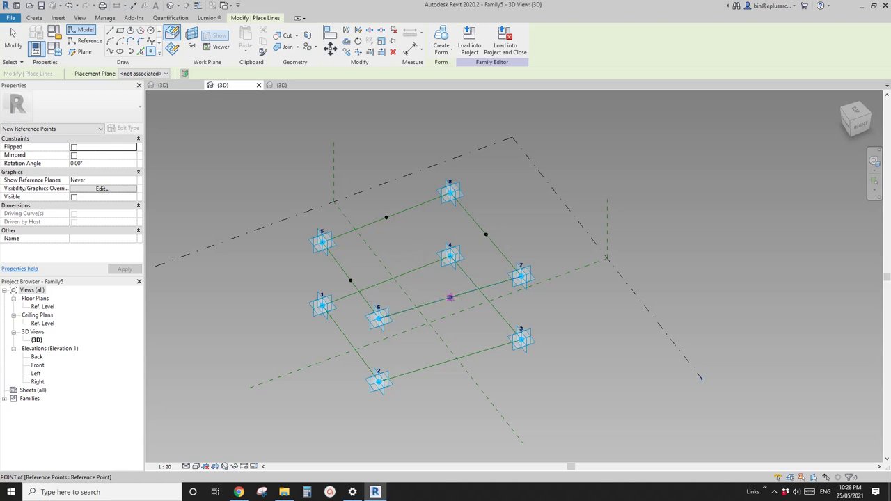
{"action": "key", "text": "Escape"}
{"action": "key", "text": "Escape"}
Join the midpoints of upper sides 5–8 and 6–7 with a reference line
{"action": "middle_click_drag", "start_coordinate": [451, 297], "coordinate": [395, 238], "text": "shift"}
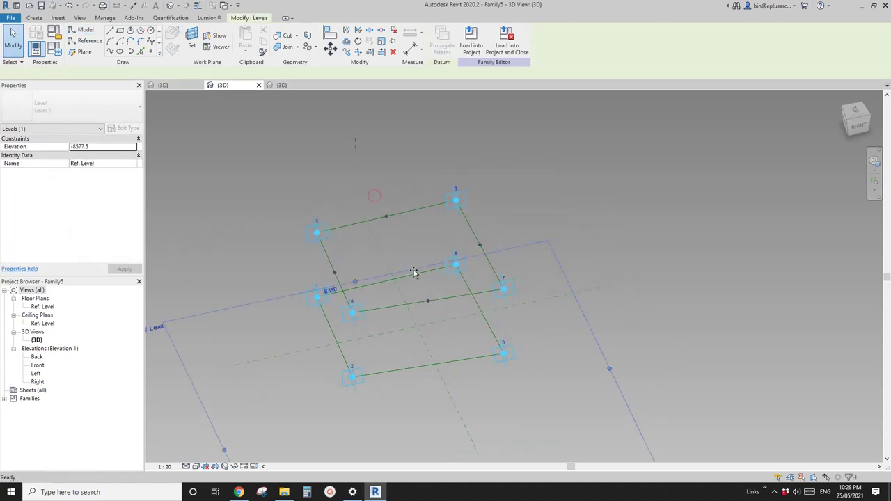
{"action": "mouse_move", "coordinate": [366, 171]}
{"action": "left_mouse_down"}
{"action": "mouse_move", "coordinate": [419, 306]}
{"action": "mouse_move", "coordinate": [433, 318]}
{"action": "left_mouse_up"}
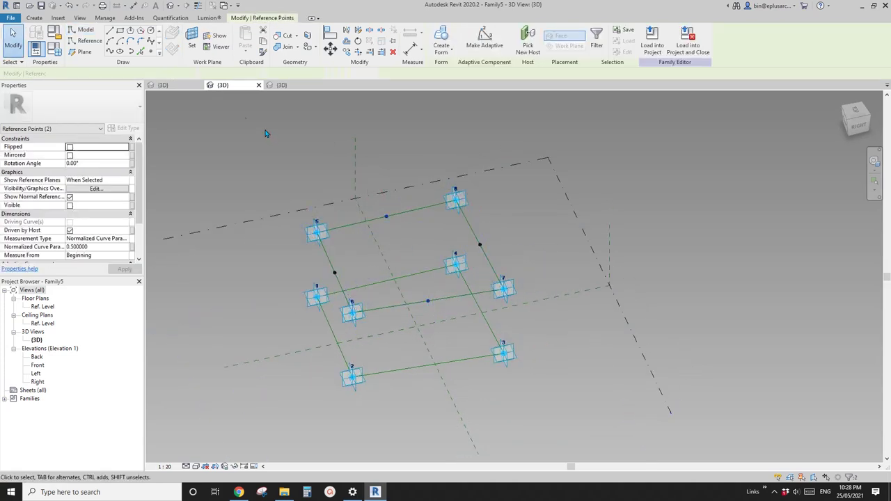
{"action": "left_click", "coordinate": [114, 51]}
{"action": "left_click", "coordinate": [74, 214]}
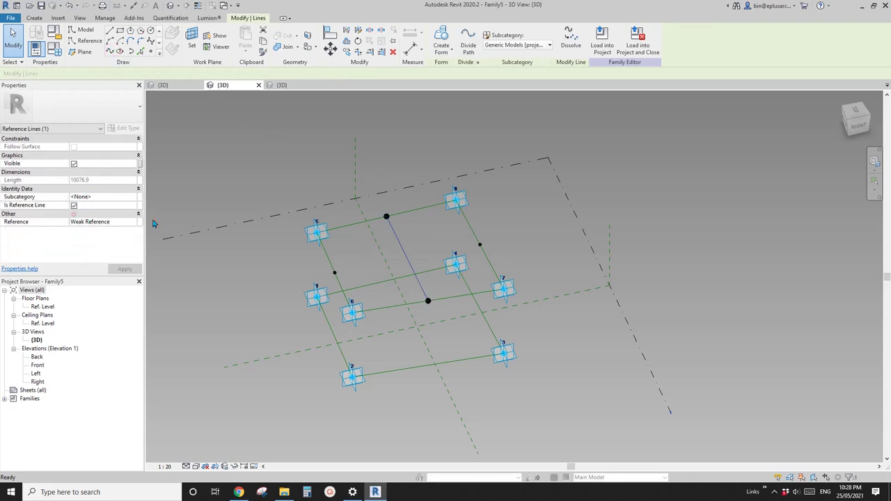
Join the midpoints of upper sides 5–6 and 7–8 with a second, crossing reference line
{"action": "left_click_drag", "start_coordinate": [299, 262], "coordinate": [354, 277]}
{"action": "left_click_drag", "start_coordinate": [462, 235], "coordinate": [494, 257], "text": "ctrl"}
{"action": "left_click", "coordinate": [110, 50]}
{"action": "left_click", "coordinate": [74, 213]}
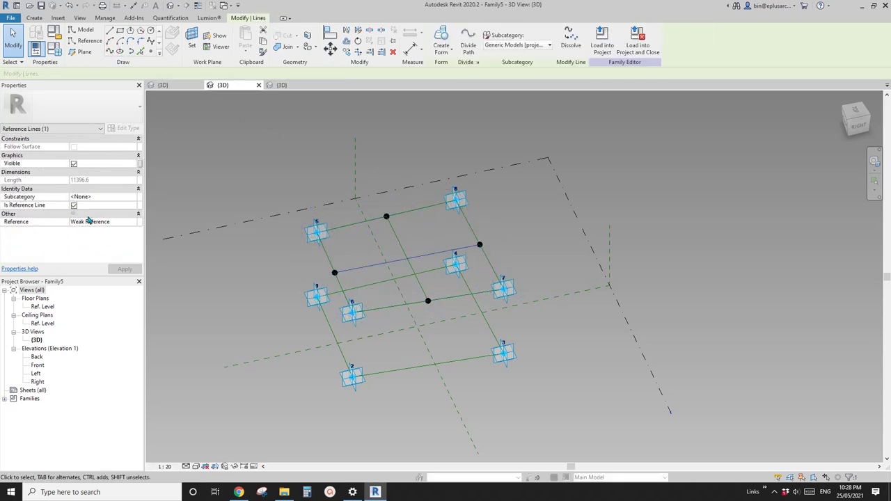
{"action": "left_click", "coordinate": [372, 173]}
Using Draw on Face, place a reference point on the reference line between the midpoints of sides 5–6 and 7–8
{"action": "left_click", "coordinate": [152, 52]}
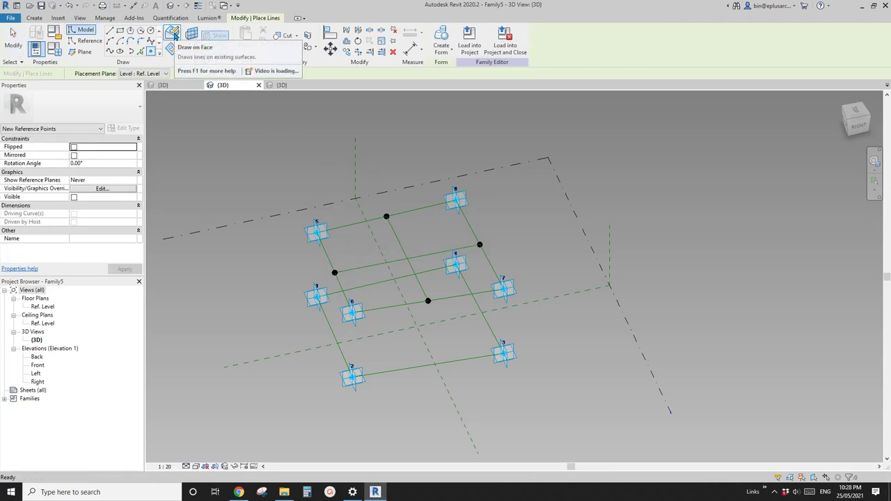
{"action": "left_click", "coordinate": [173, 35]}
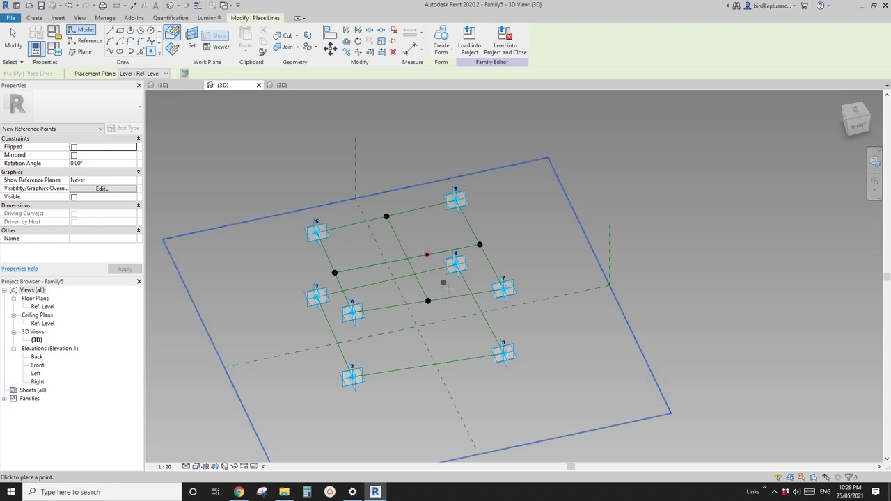
{"action": "key", "text": "Escape"}
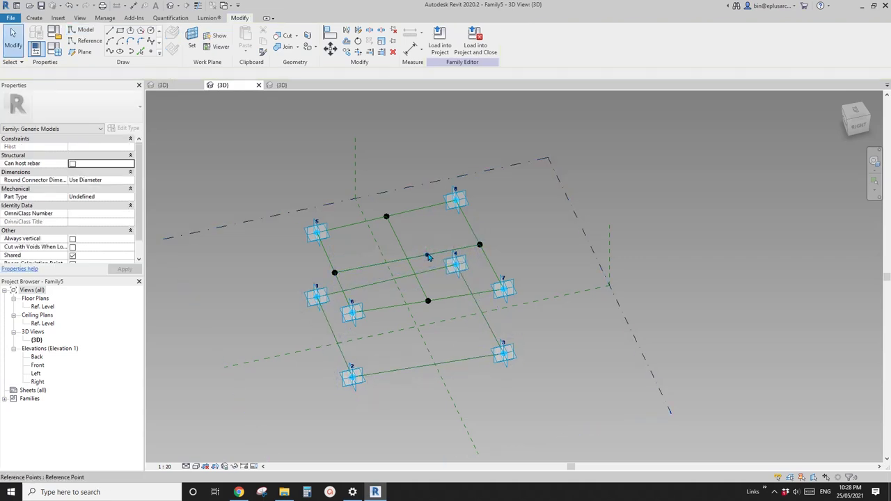
Host the reference point at the intersection of the two crossing upper reference lines
{"action": "left_click", "coordinate": [427, 256]}
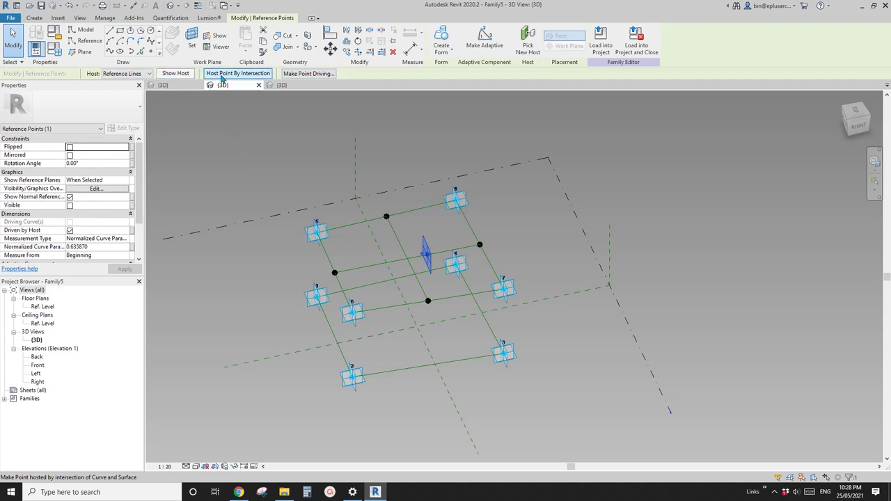
{"action": "left_click", "coordinate": [253, 75]}
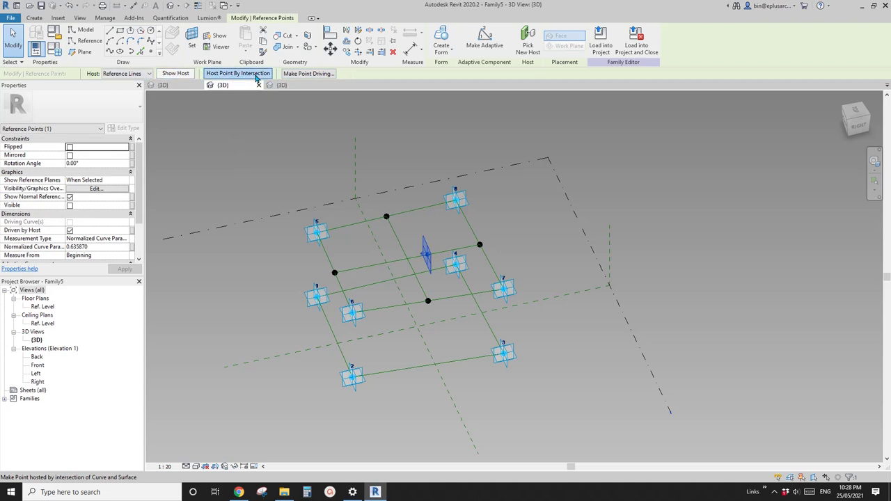
{"action": "left_click", "coordinate": [397, 239]}
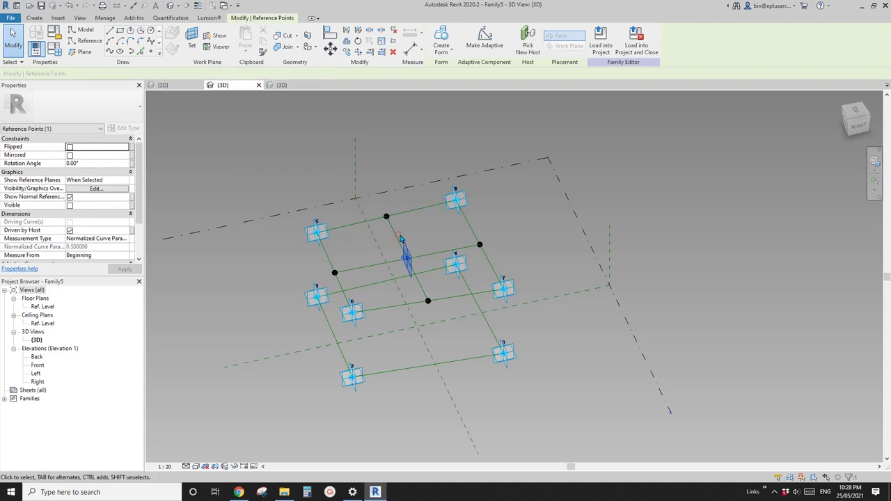
{"action": "left_click", "coordinate": [443, 241]}
{"action": "left_click", "coordinate": [411, 259]}
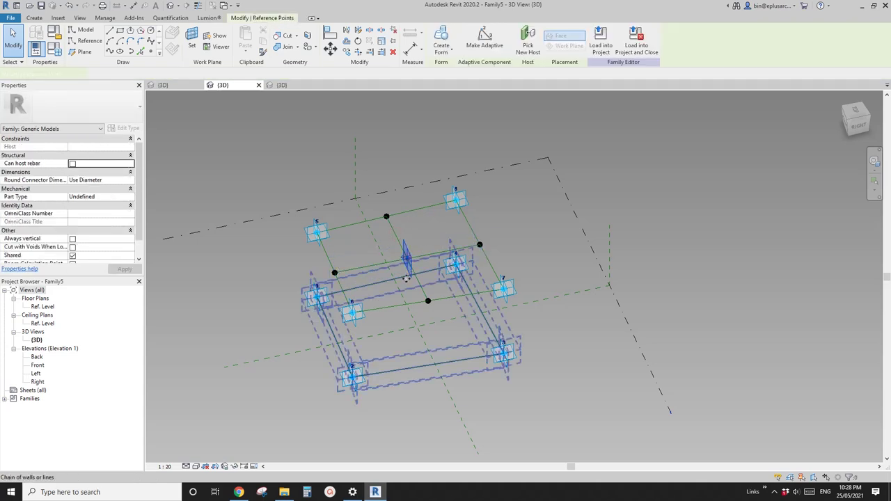
Examine how the diagonal members meet in the finished space truss project, and return to the adaptive component family
{"action": "middle_click_drag", "start_coordinate": [410, 259], "coordinate": [472, 175], "text": "shift"}
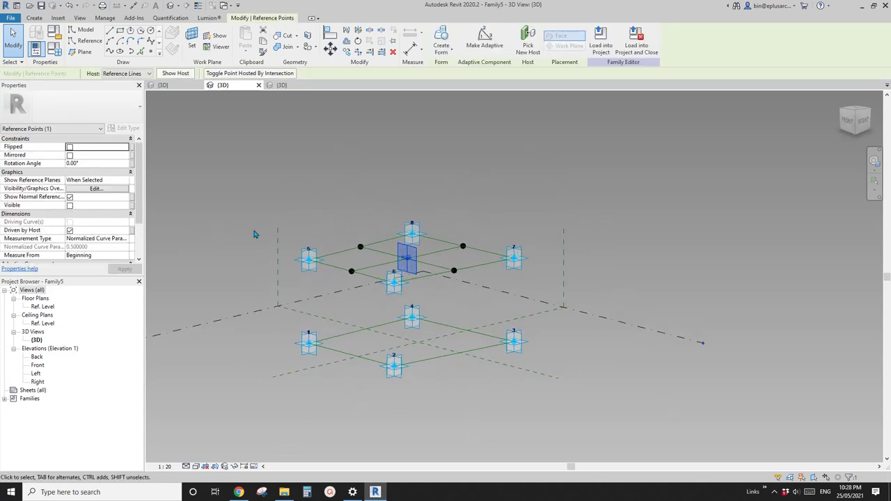
{"action": "left_click", "coordinate": [277, 86]}
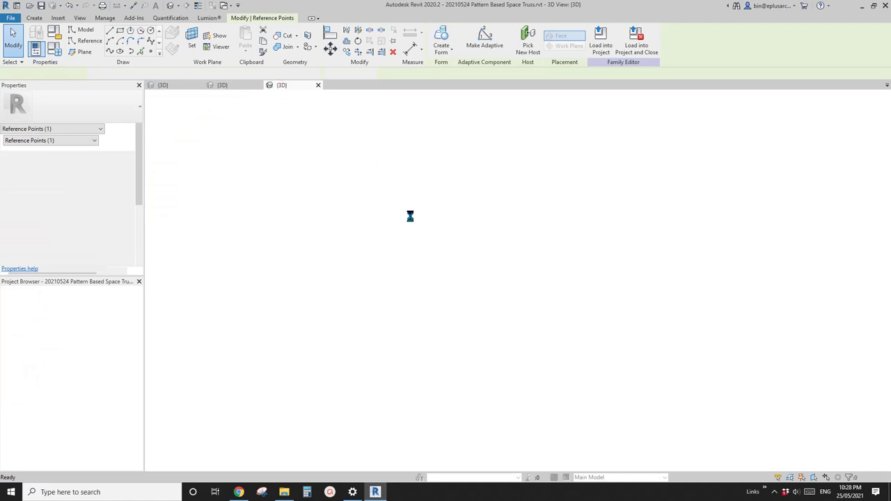
{"action": "scroll", "coordinate": [480, 303], "scroll_direction": "up", "scroll_amount": 5}
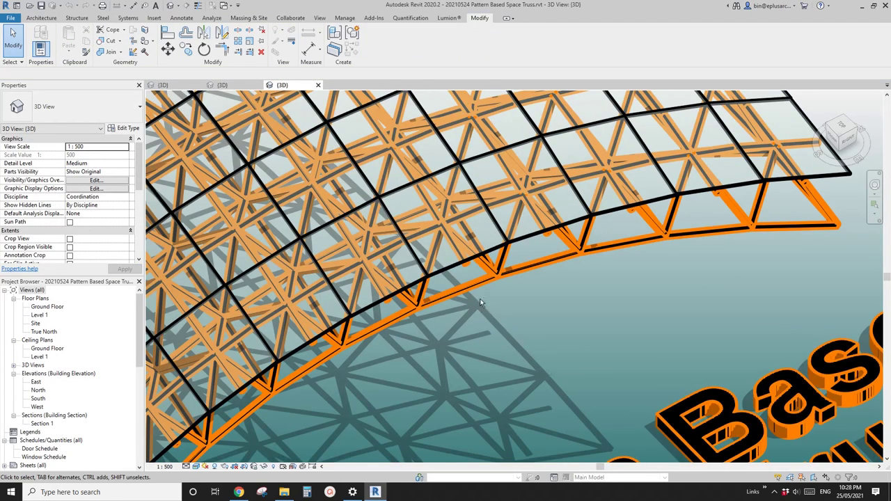
{"action": "middle_click_drag", "start_coordinate": [480, 302], "coordinate": [395, 228], "text": "shift"}
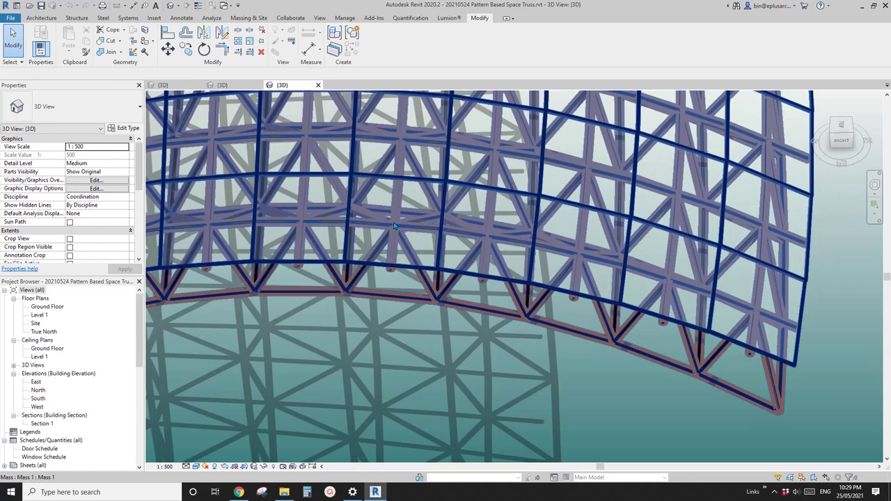
{"action": "left_click", "coordinate": [243, 84]}
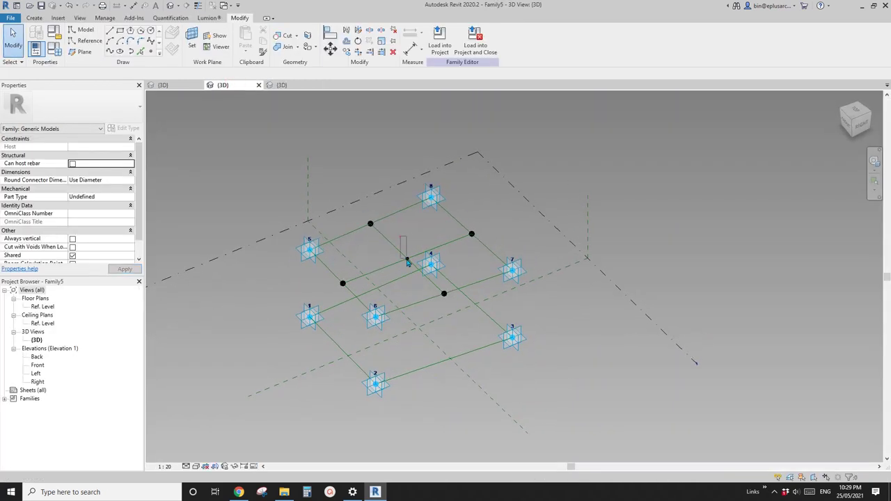
Join the upper centre point to adaptive point 2 with a spline and make it a reference line
{"action": "left_click", "coordinate": [405, 256]}
{"action": "left_click_drag", "start_coordinate": [367, 358], "coordinate": [401, 404]}
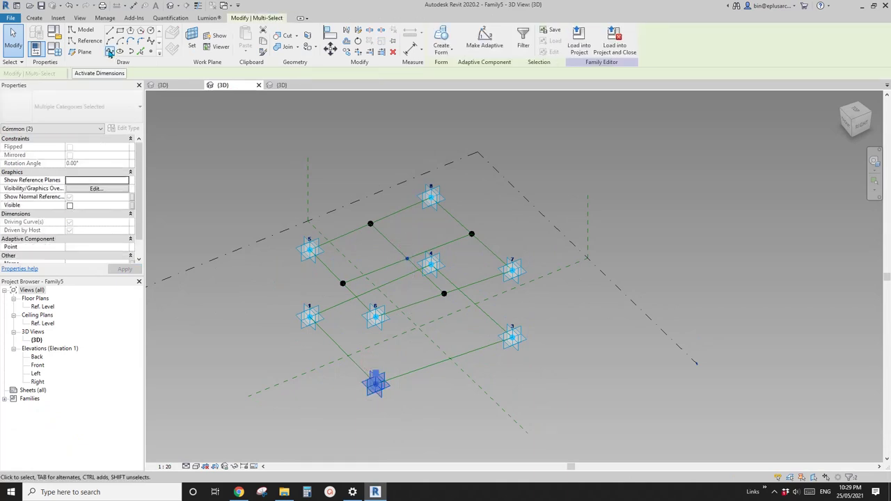
{"action": "left_click", "coordinate": [109, 52]}
{"action": "left_click", "coordinate": [74, 215]}
{"action": "left_click", "coordinate": [74, 215]}
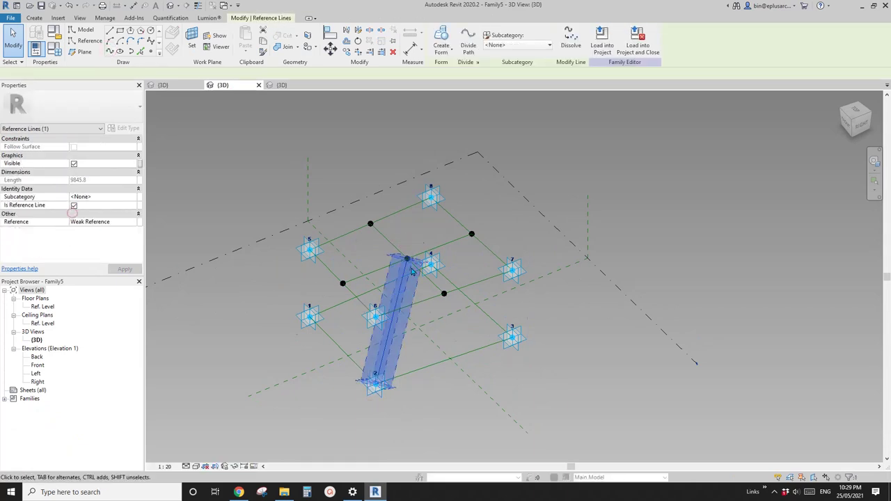
Connect the upper centre point to adaptive point 1 with a reference line
{"action": "left_click", "coordinate": [306, 313]}
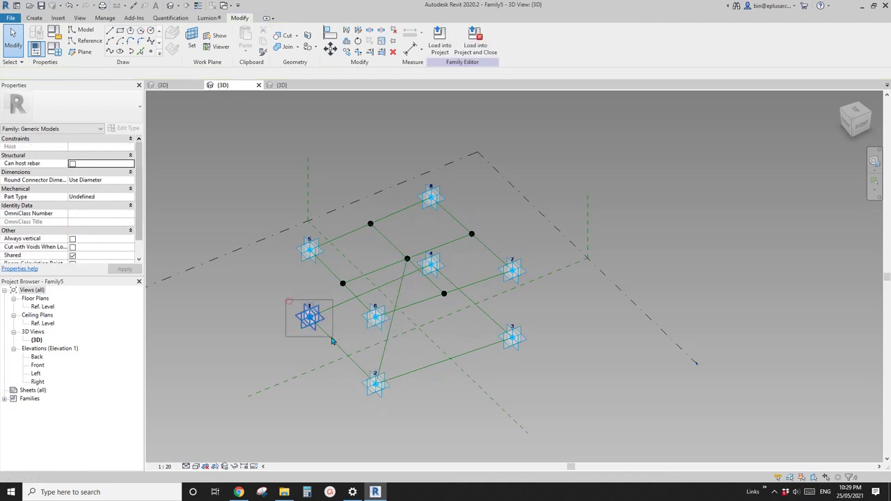
{"action": "left_click", "coordinate": [484, 42]}
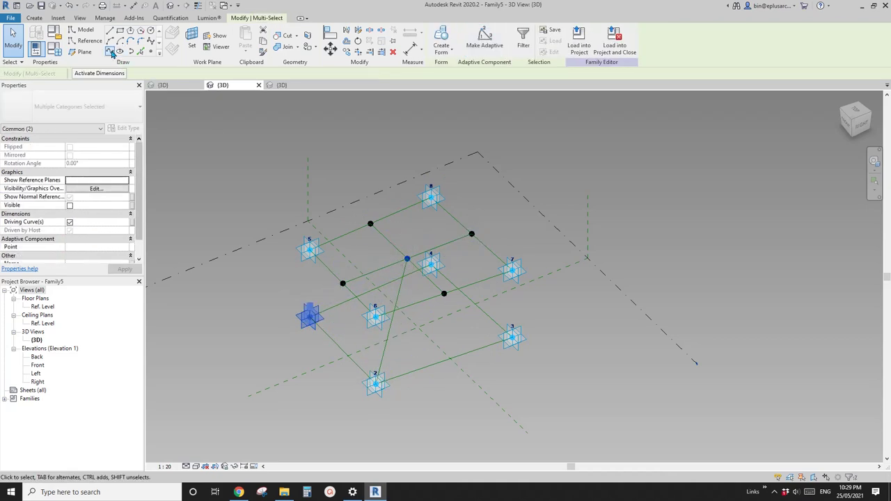
{"action": "left_click", "coordinate": [110, 52]}
{"action": "left_click", "coordinate": [74, 215]}
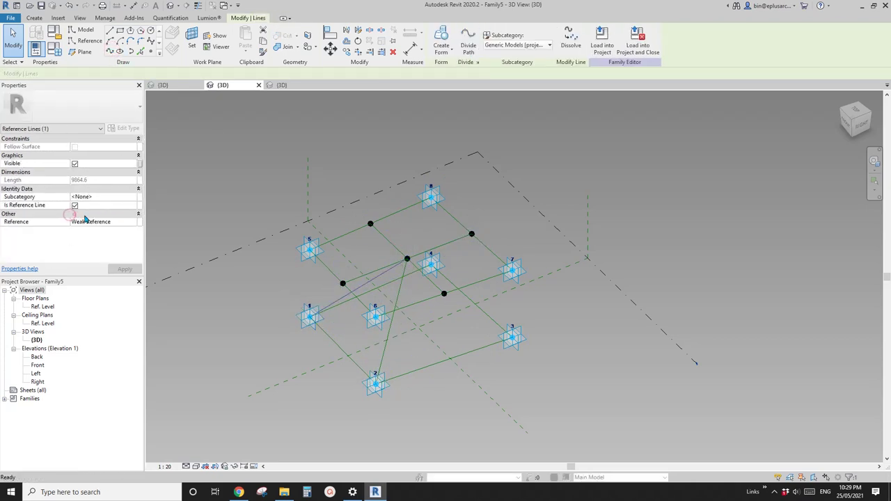
{"action": "key", "text": "Escape"}
Connect the upper centre point to adaptive point 4 with a reference line
{"action": "middle_click_drag", "start_coordinate": [428, 261], "coordinate": [457, 281], "text": "shift"}
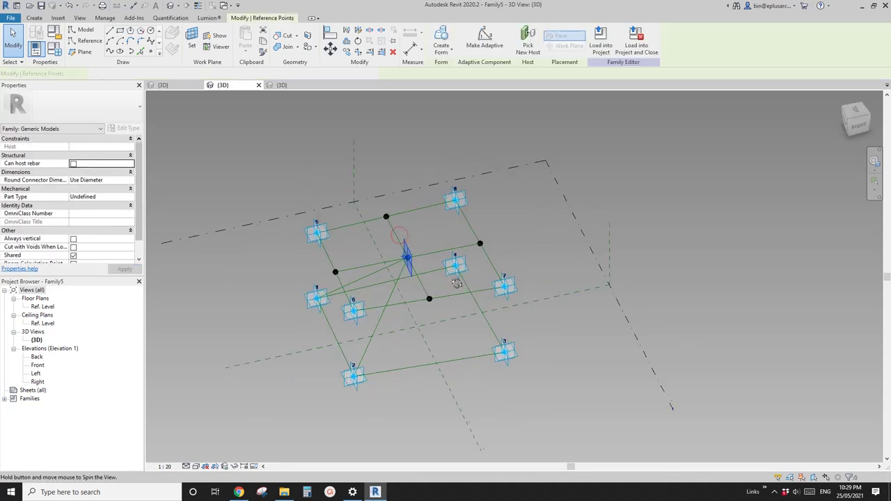
{"action": "left_click", "coordinate": [457, 267], "text": "ctrl"}
{"action": "left_click", "coordinate": [110, 52]}
{"action": "left_click", "coordinate": [110, 51]}
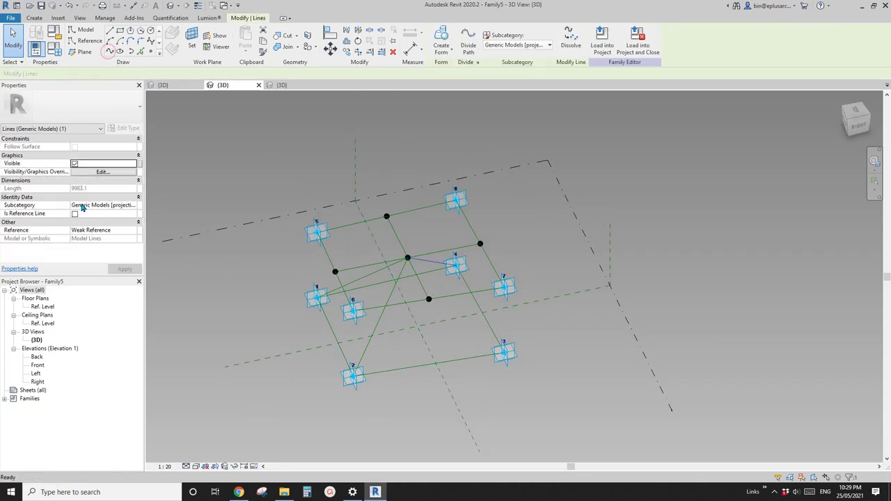
{"action": "left_click", "coordinate": [73, 205]}
Connect the upper centre point to adaptive point 3 with a reference line and clear the selection
{"action": "left_click_drag", "start_coordinate": [384, 243], "coordinate": [409, 265]}
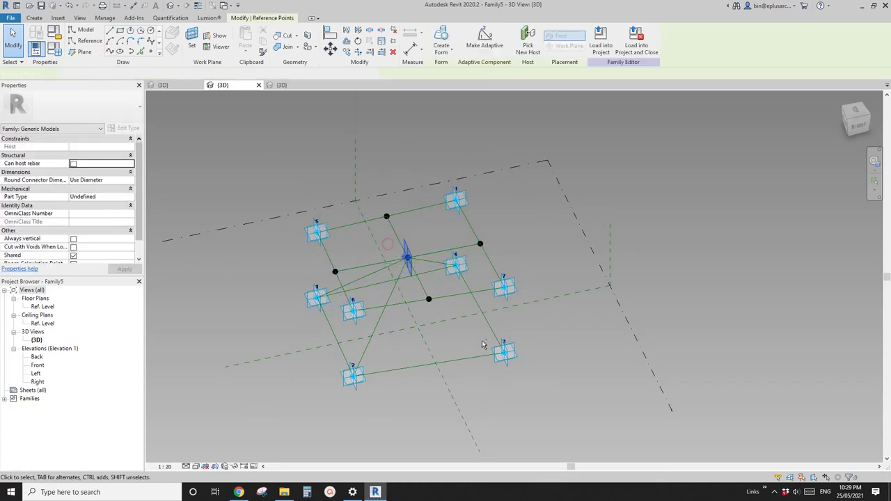
{"action": "left_click", "coordinate": [504, 353], "text": "ctrl"}
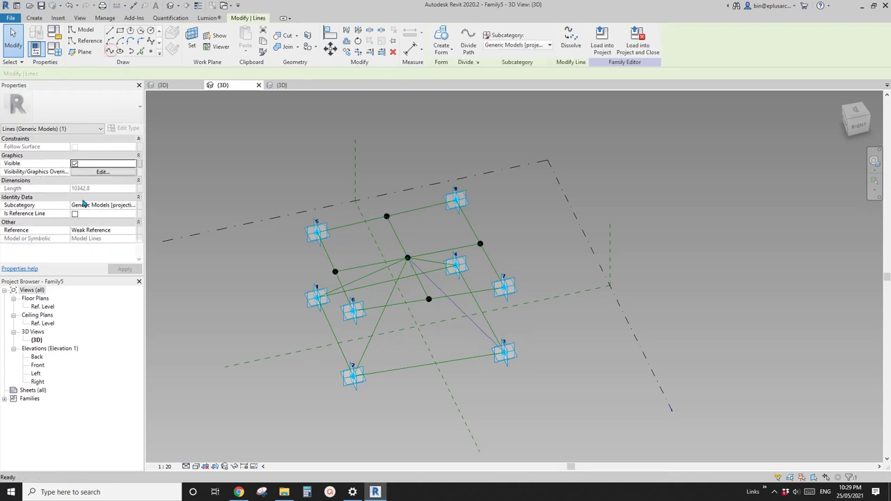
{"action": "left_click", "coordinate": [75, 214]}
{"action": "left_click", "coordinate": [486, 166]}
Examine the completed component frame and the corresponding truss panels and members along the roof edge in the project
{"action": "scroll", "coordinate": [486, 165], "scroll_direction": "down", "scroll_amount": 1}
{"action": "middle_click_drag", "start_coordinate": [487, 169], "coordinate": [384, 190], "text": "shift"}
{"action": "left_click", "coordinate": [282, 86]}
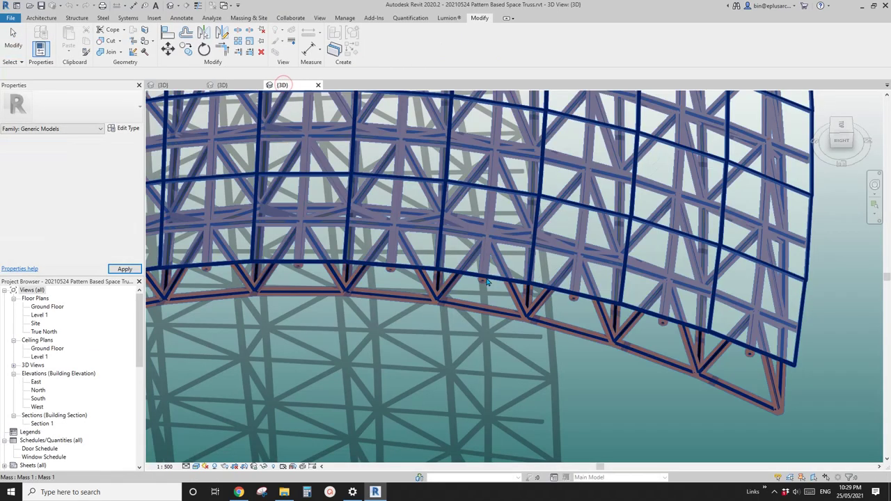
{"action": "scroll", "coordinate": [430, 285], "scroll_direction": "down", "scroll_amount": 2}
{"action": "middle_click_drag", "start_coordinate": [382, 299], "coordinate": [493, 309], "text": "shift"}
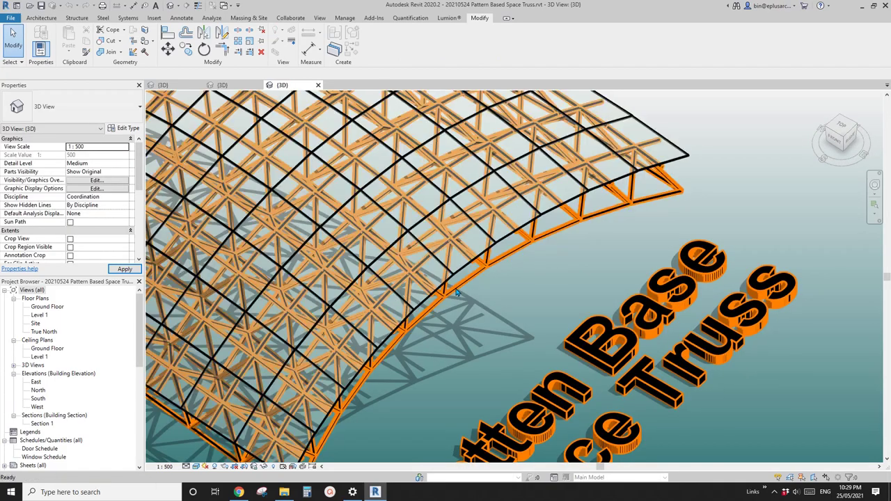
{"action": "scroll", "coordinate": [471, 283], "scroll_direction": "up", "scroll_amount": 2}
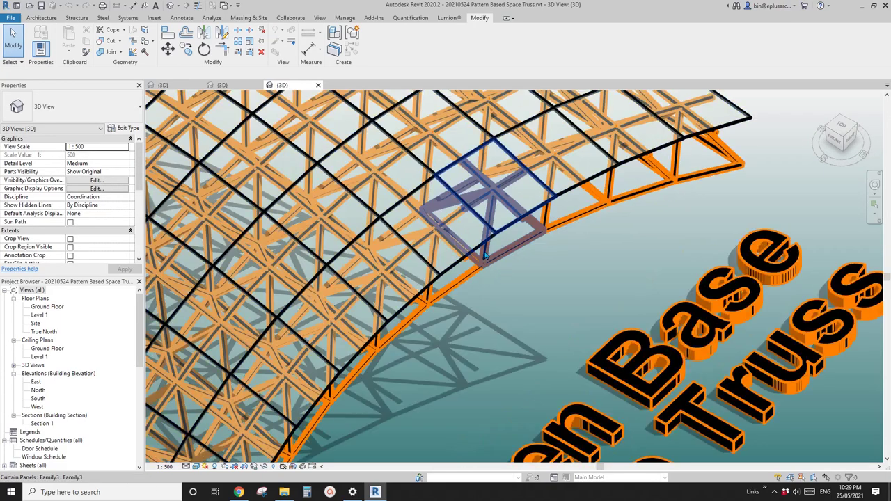
{"action": "left_click", "coordinate": [486, 256]}
{"action": "middle_click_drag", "start_coordinate": [491, 258], "coordinate": [479, 229], "text": "shift"}
{"action": "key", "text": "Escape"}
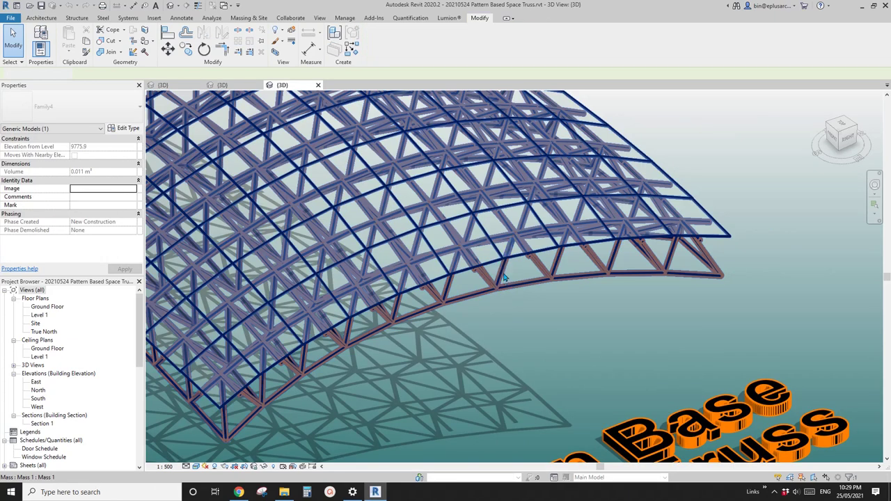
Try to open the family of a single diagonal truss member for editing, and return to the project
{"action": "left_click", "coordinate": [504, 279]}
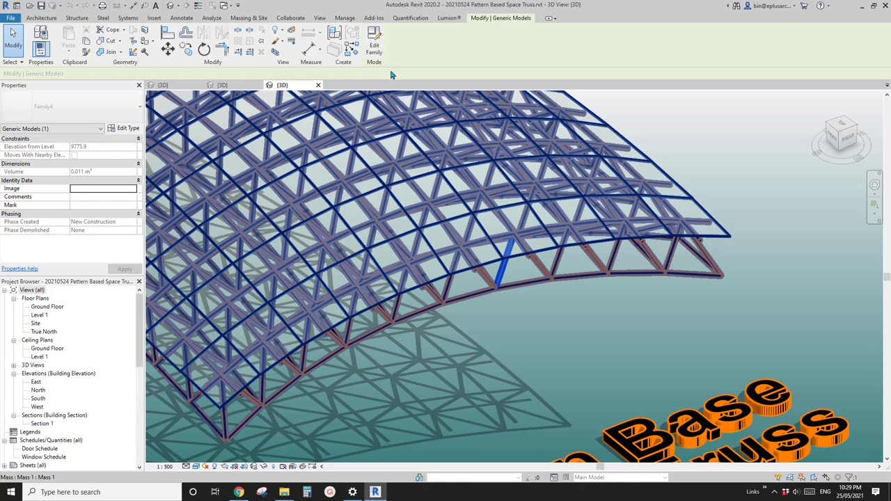
{"action": "left_click", "coordinate": [373, 43]}
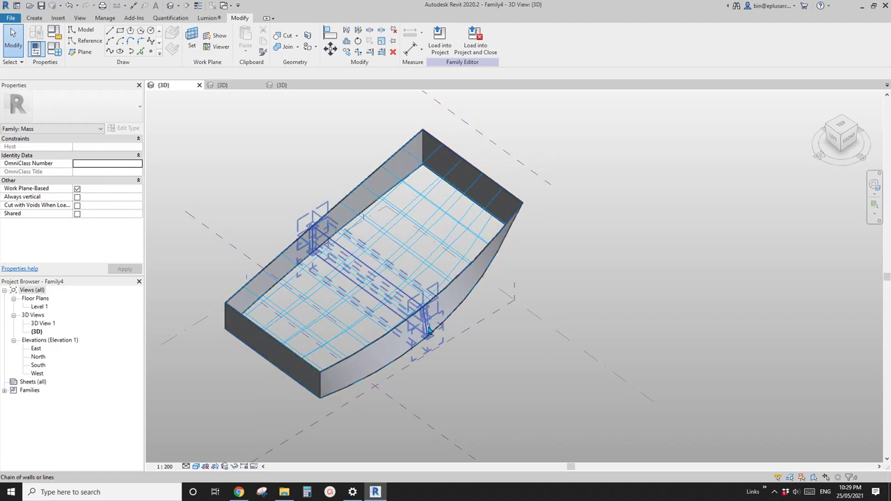
{"action": "left_click", "coordinate": [295, 84]}
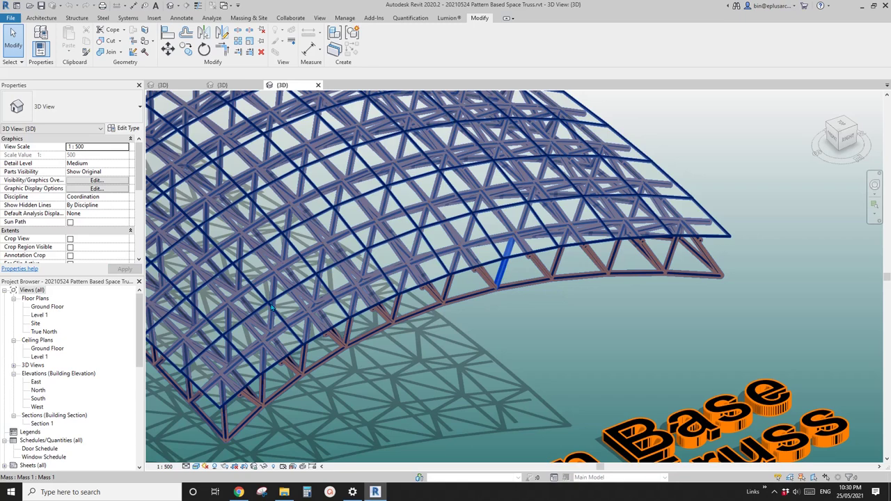
Look through the project's family categories, checking them against the open mass and adaptive component families
{"action": "left_click_drag", "start_coordinate": [139, 346], "coordinate": [139, 432]}
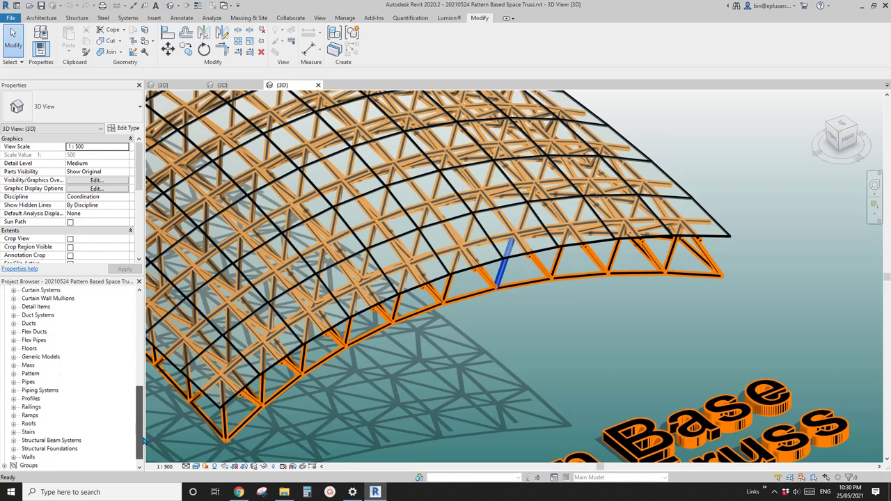
{"action": "left_click", "coordinate": [198, 86]}
{"action": "left_click", "coordinate": [285, 86]}
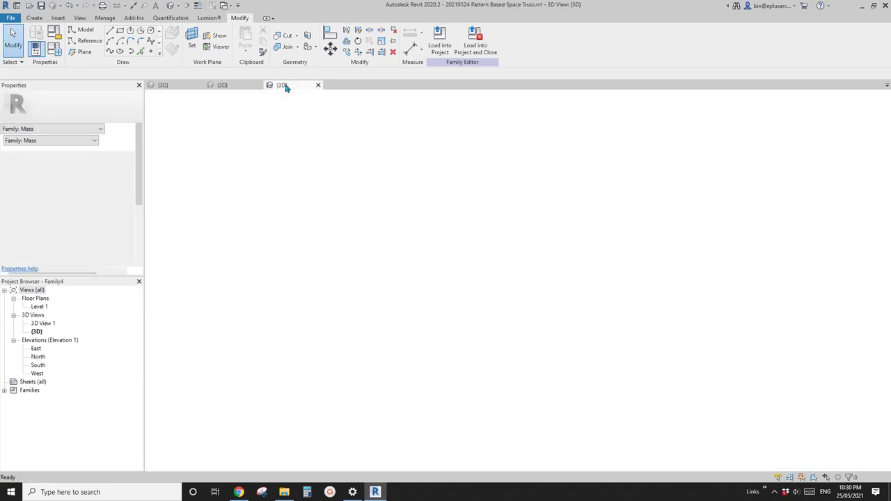
{"action": "left_click_drag", "start_coordinate": [139, 401], "coordinate": [137, 429]}
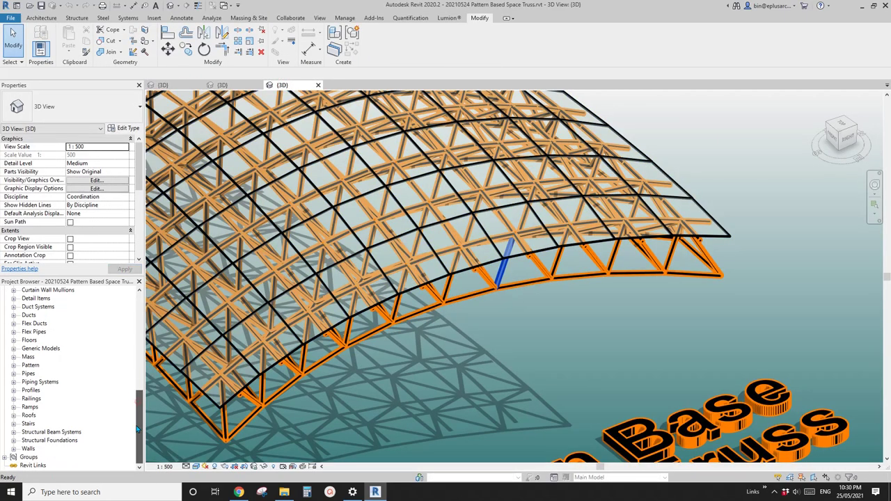
{"action": "left_click", "coordinate": [138, 429]}
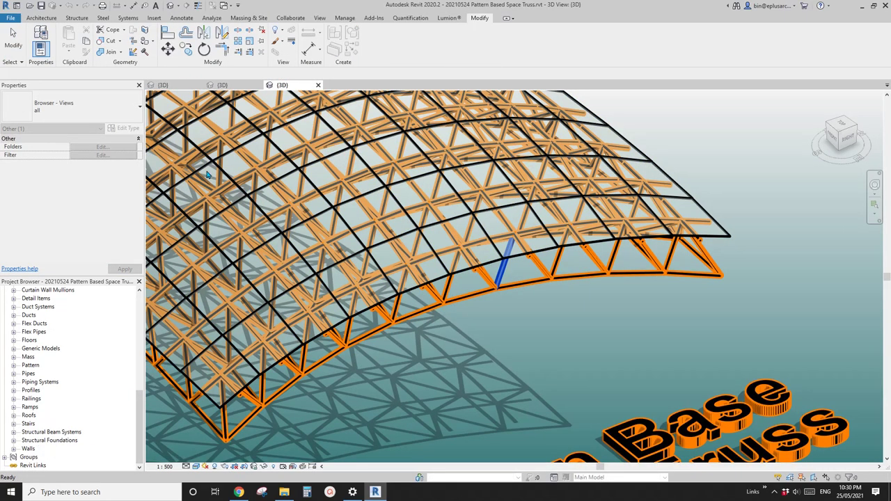
{"action": "left_click", "coordinate": [222, 86]}
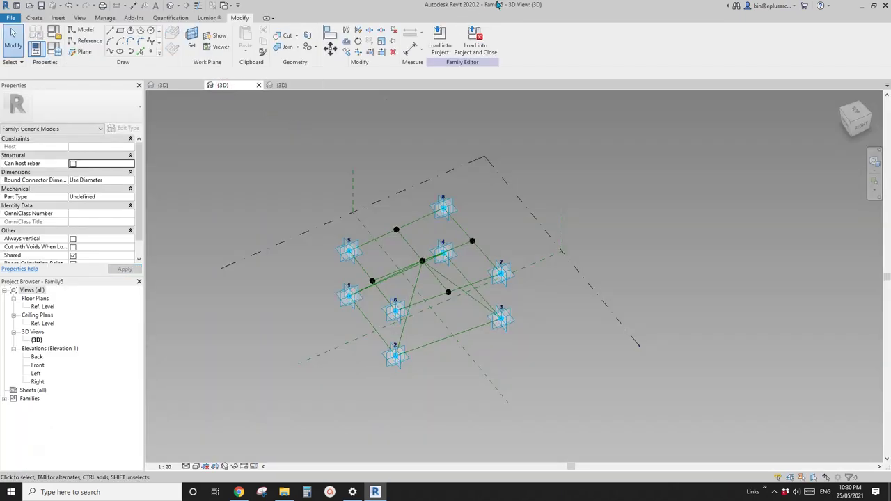
{"action": "left_click", "coordinate": [282, 85]}
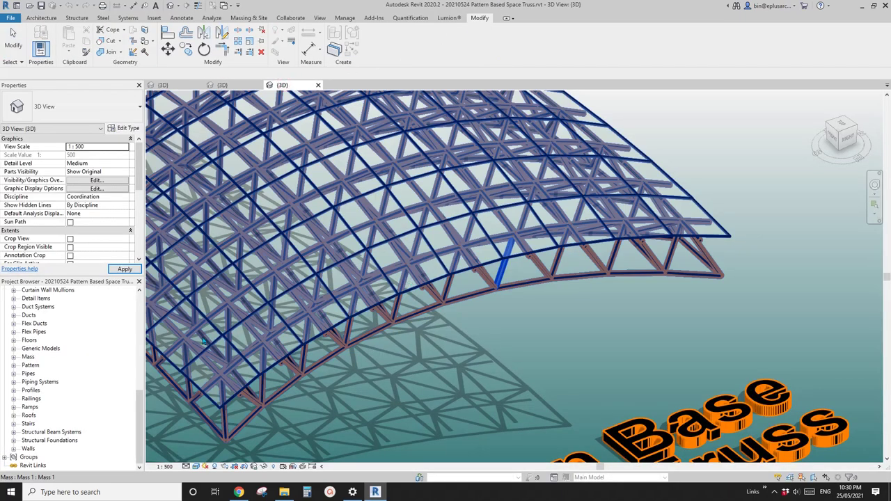
{"action": "left_click", "coordinate": [140, 406]}
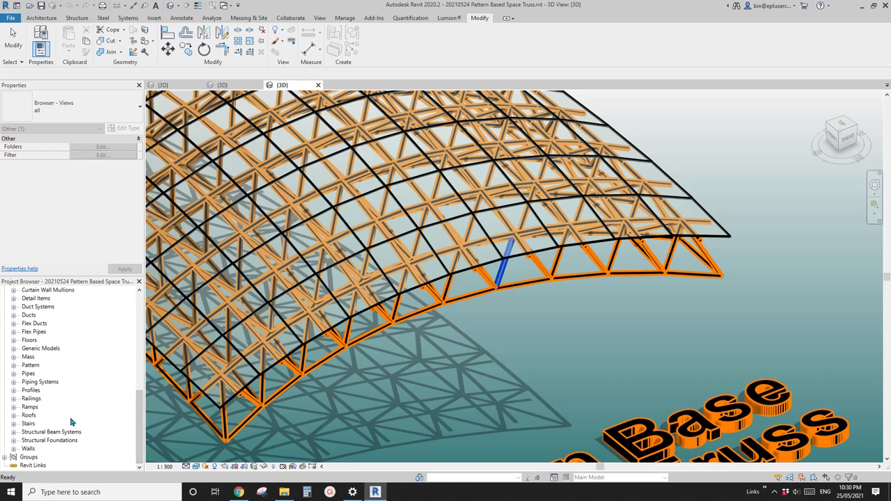
Locate Family4 among the project's Generic Models families and expand it to its type
{"action": "scroll", "coordinate": [69, 421], "scroll_direction": "up", "scroll_amount": 2}
{"action": "scroll", "coordinate": [68, 424], "scroll_direction": "up", "scroll_amount": 1}
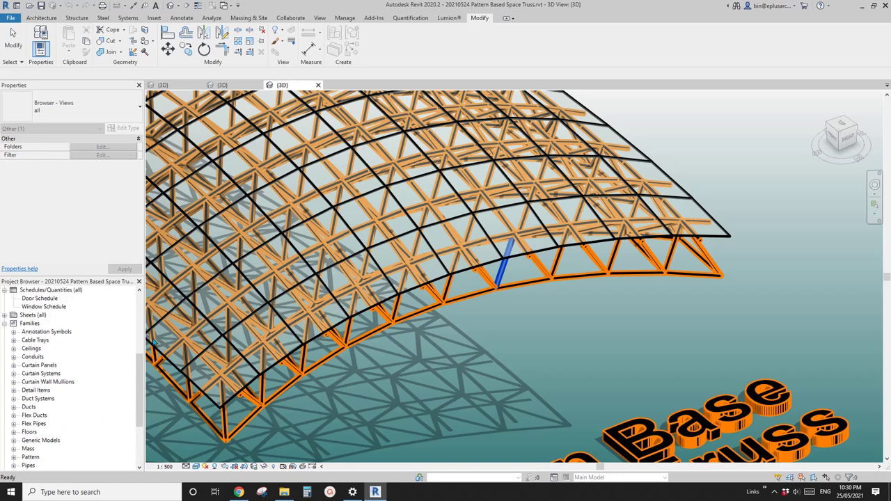
{"action": "scroll", "coordinate": [63, 388], "scroll_direction": "down", "scroll_amount": 2}
{"action": "left_click", "coordinate": [37, 399]}
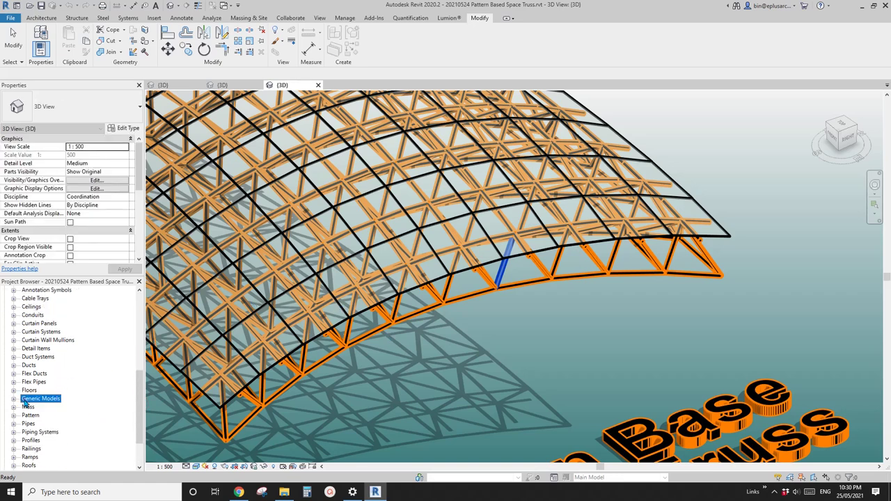
{"action": "double_click", "coordinate": [37, 399]}
{"action": "left_click", "coordinate": [38, 408]}
{"action": "double_click", "coordinate": [36, 408]}
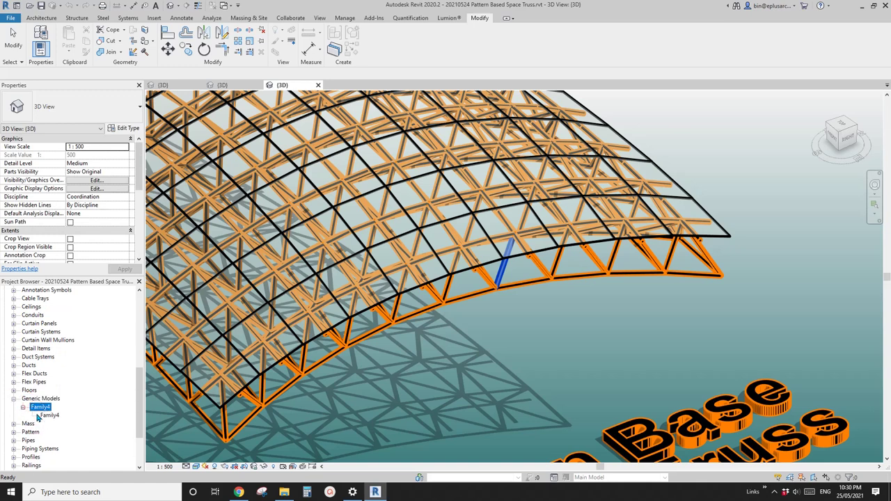
Rename the Family4 generic model family and its type to Family6
{"action": "right_click", "coordinate": [39, 408]}
{"action": "left_click", "coordinate": [77, 330]}
{"action": "key", "text": "Down"}
{"action": "right_click", "coordinate": [53, 416]}
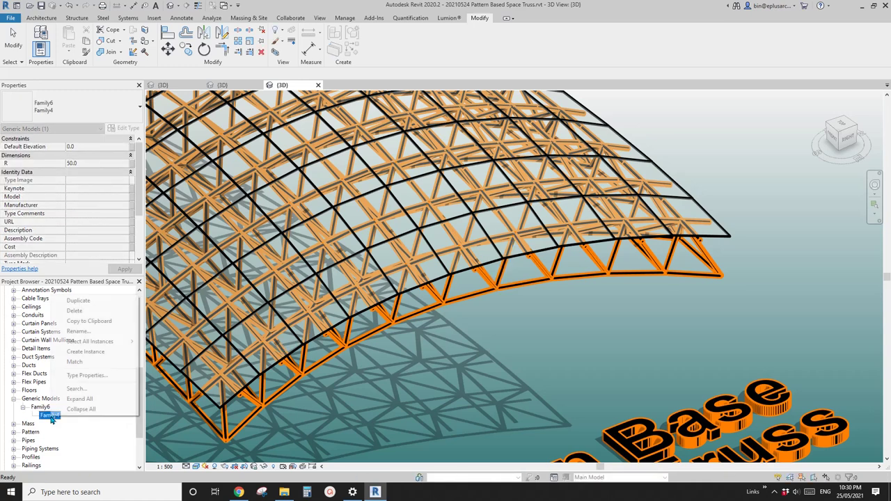
{"action": "left_click", "coordinate": [86, 333]}
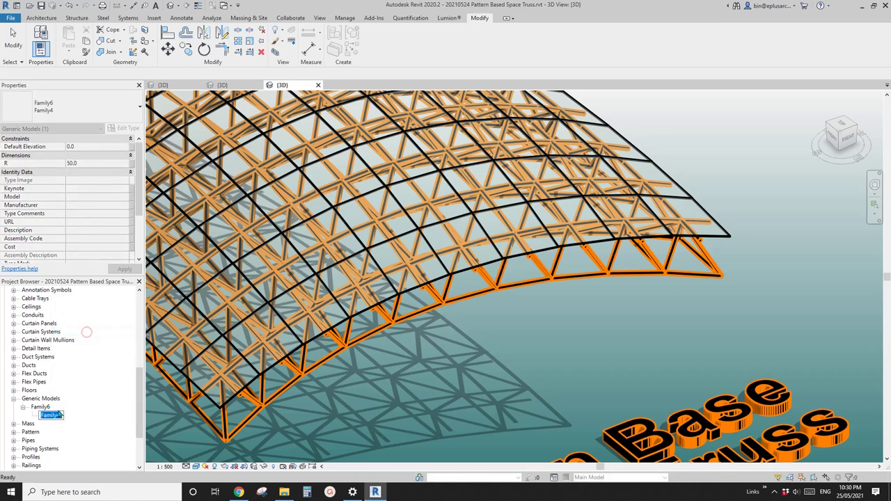
Open the Family6 truss member family for editing and examine its member between the two adaptive points
{"action": "right_click", "coordinate": [41, 409]}
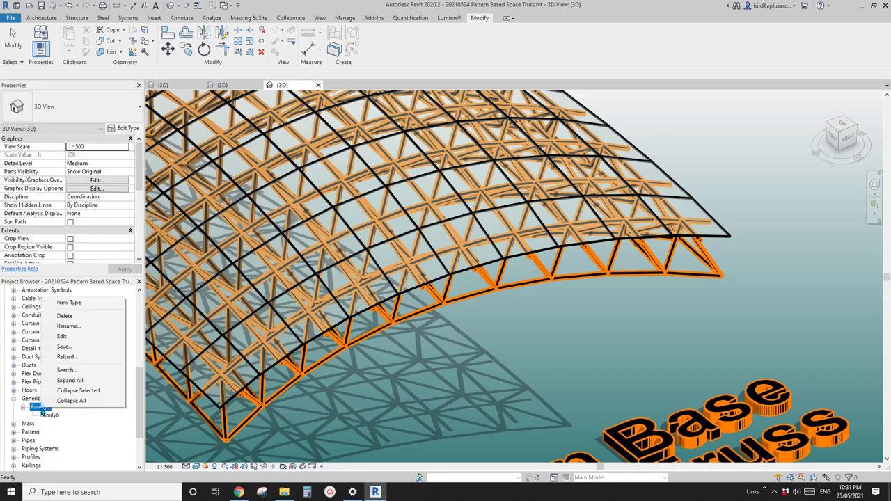
{"action": "left_click", "coordinate": [68, 337]}
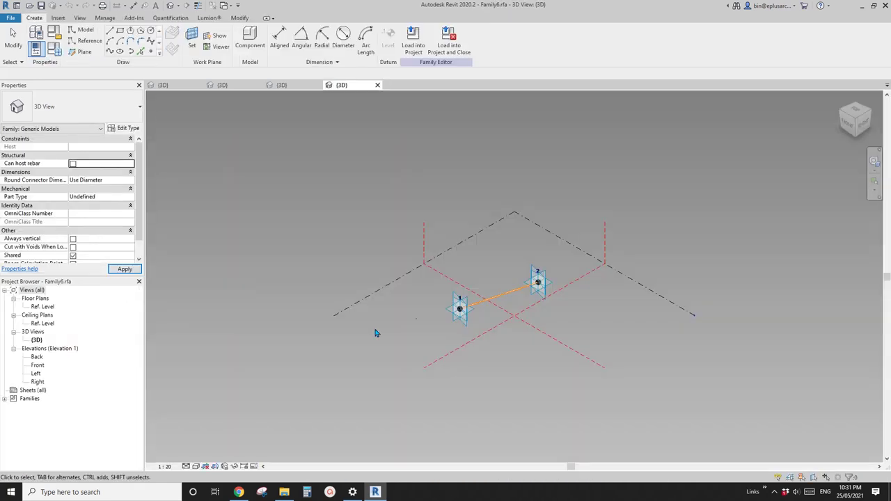
{"action": "scroll", "coordinate": [446, 294], "scroll_direction": "up", "scroll_amount": 3}
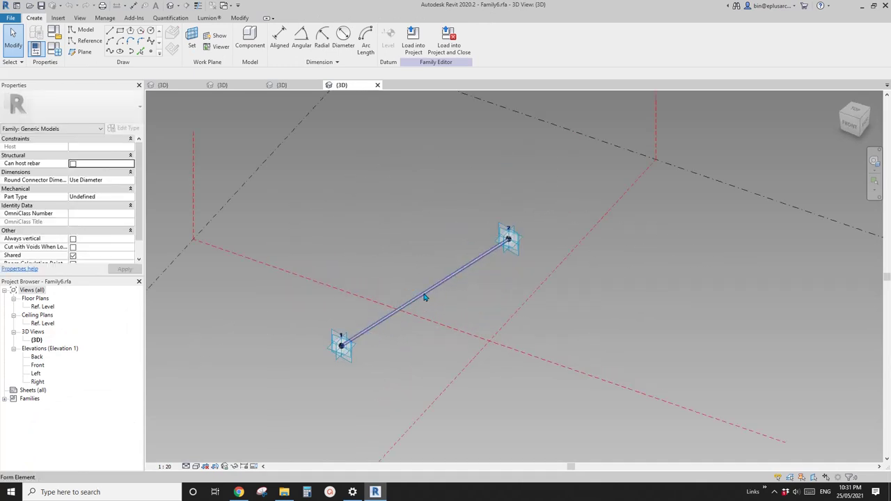
{"action": "middle_click_drag", "start_coordinate": [443, 307], "coordinate": [430, 292]}
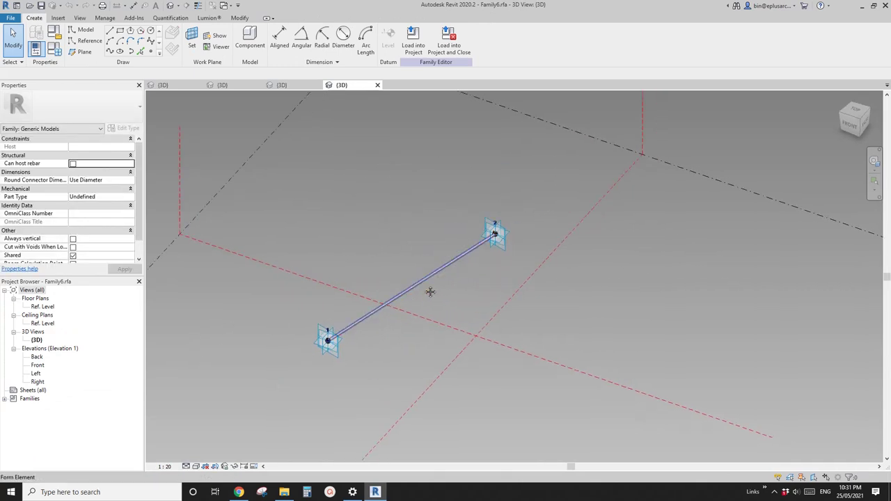
{"action": "middle_click_drag", "start_coordinate": [399, 264], "coordinate": [388, 269]}
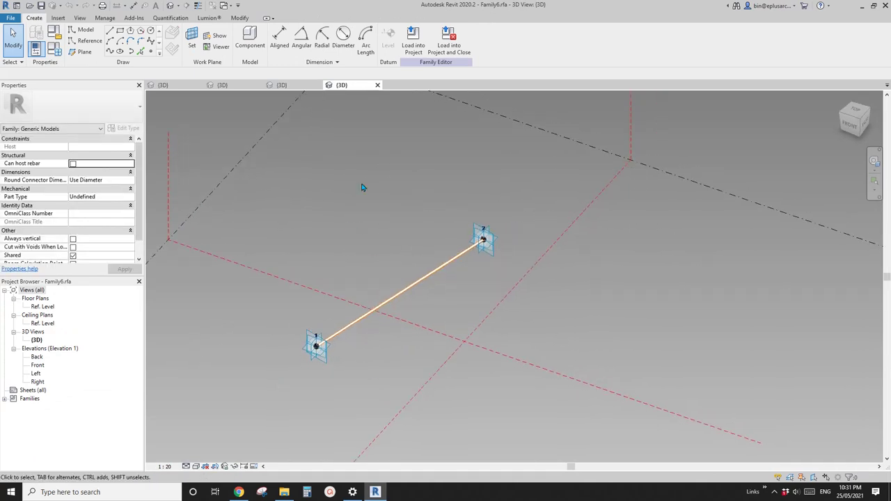
Load the Family6 truss member into the eight-point adaptive component family, Family5
{"action": "left_click", "coordinate": [279, 87]}
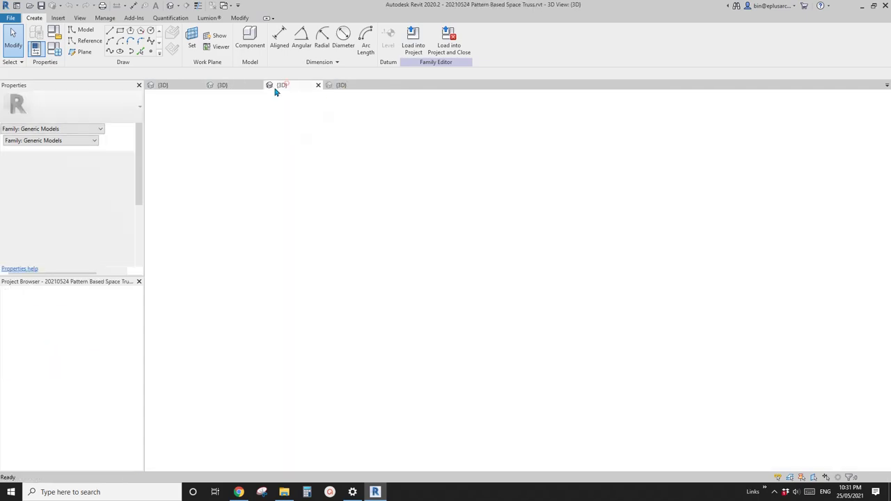
{"action": "left_click", "coordinate": [240, 87]}
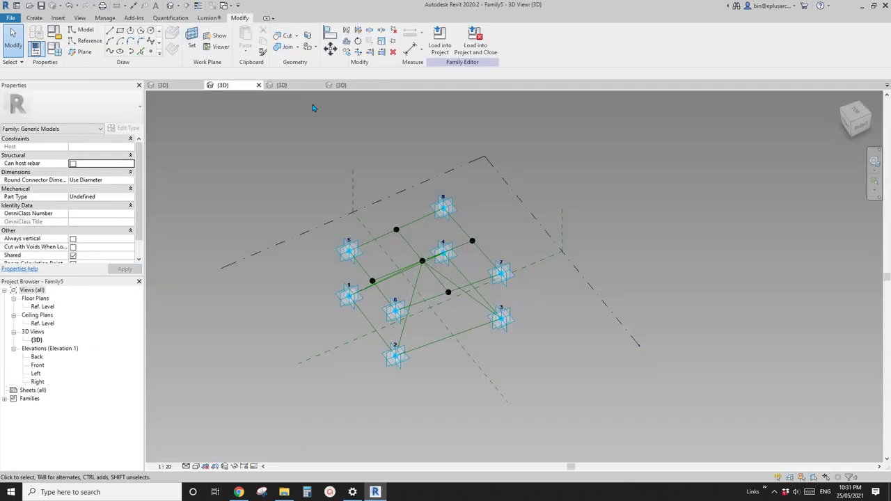
{"action": "left_click", "coordinate": [358, 85]}
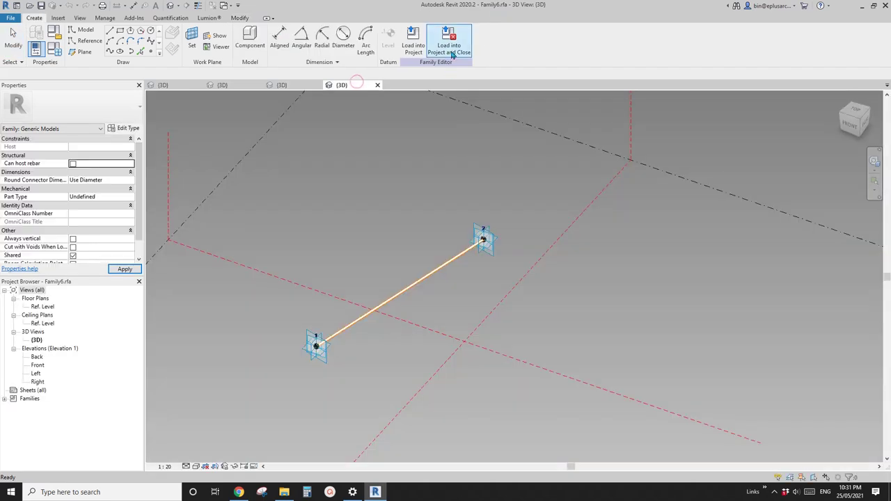
{"action": "left_click", "coordinate": [449, 49]}
{"action": "left_click", "coordinate": [279, 199]}
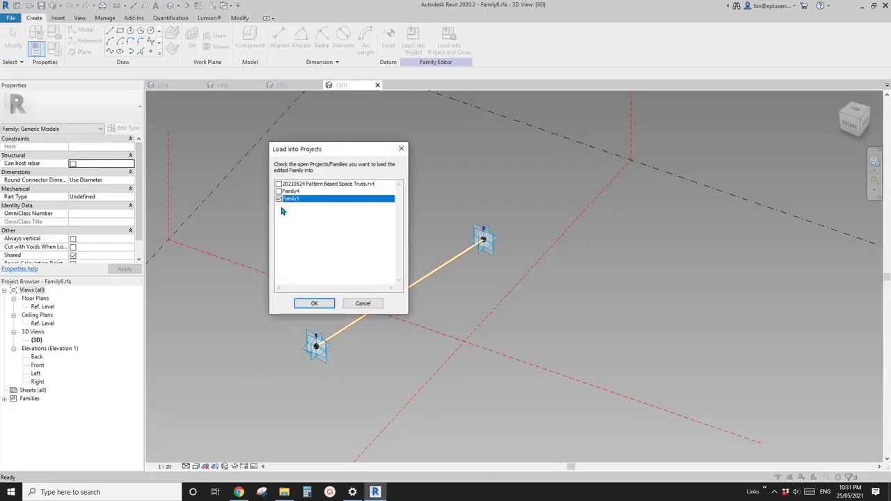
{"action": "left_click", "coordinate": [317, 305]}
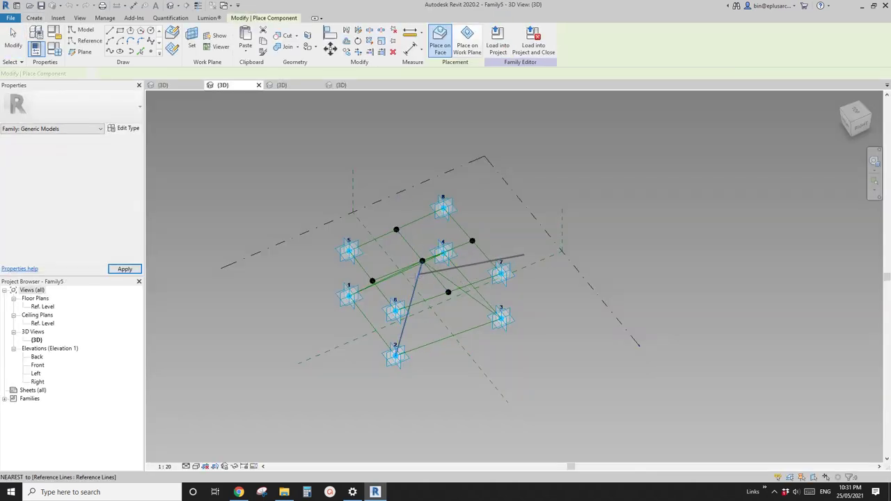
Place Family6 members along the four lower edges between points 1 to 4 and the four diagonals up to the centre node
{"action": "middle_click_drag", "start_coordinate": [385, 329], "coordinate": [385, 367], "text": "shift"}
{"action": "left_click", "coordinate": [377, 349]}
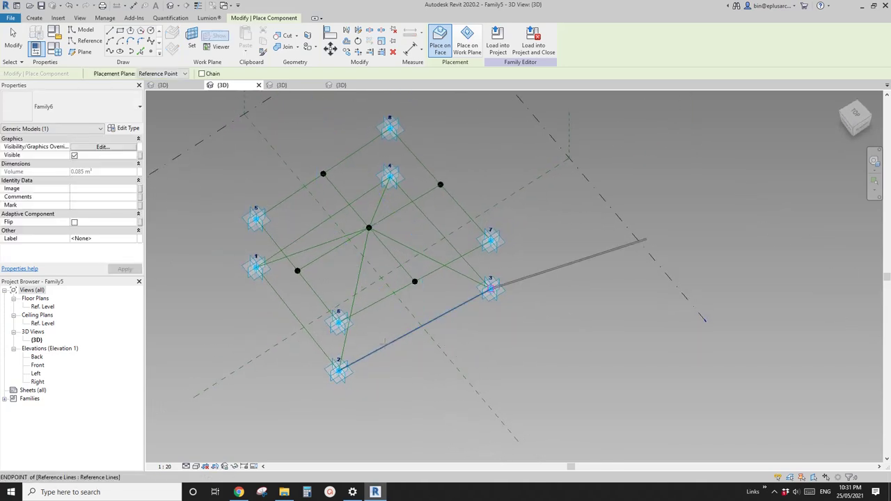
{"action": "key", "text": "Escape"}
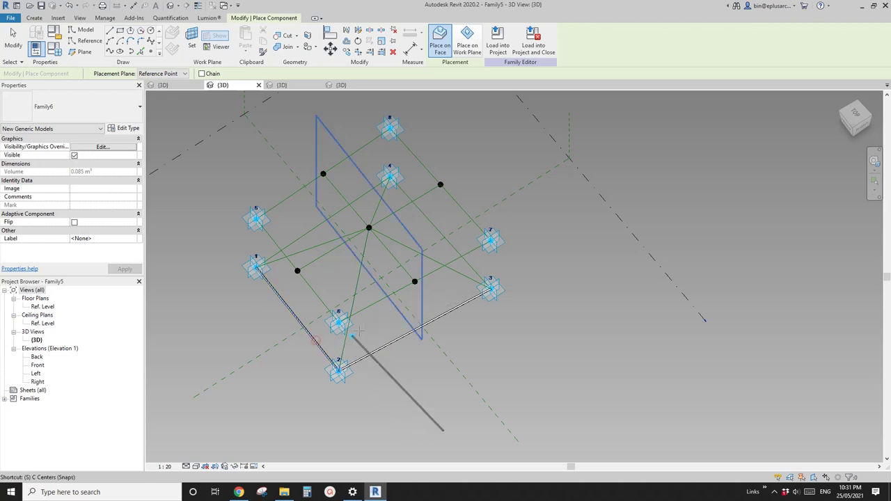
{"action": "left_click", "coordinate": [359, 277]}
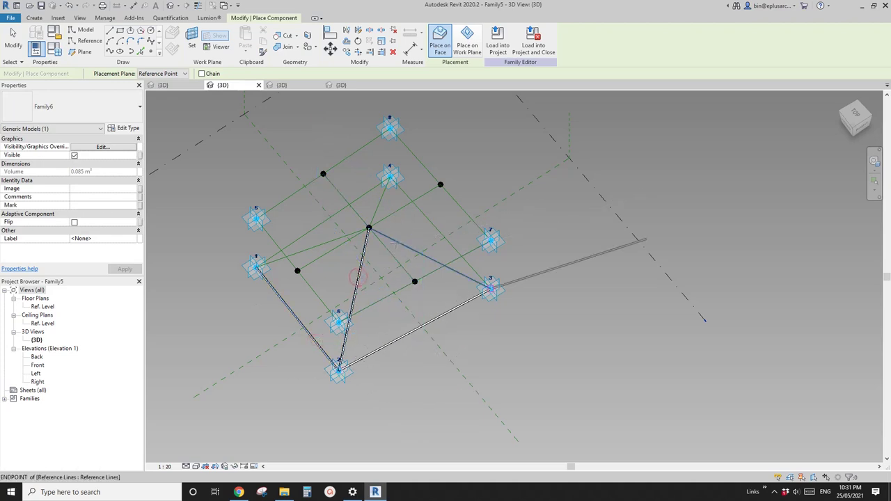
{"action": "left_click", "coordinate": [396, 244]}
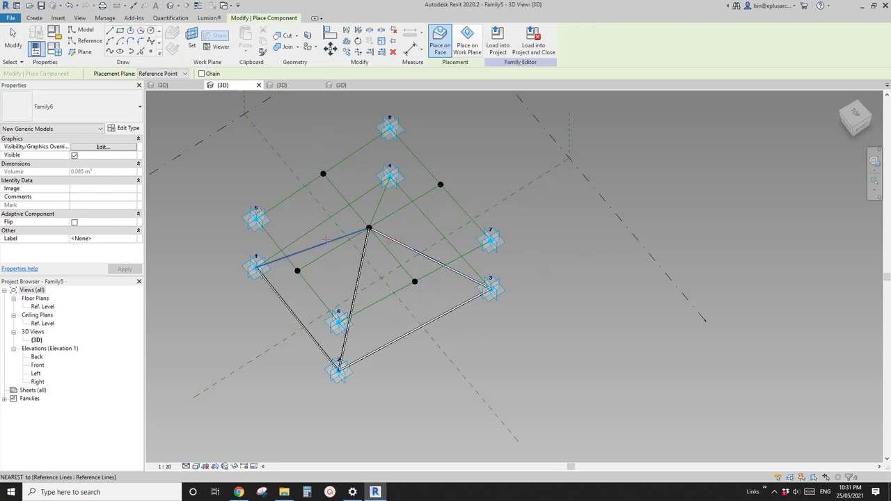
{"action": "left_click", "coordinate": [327, 239]}
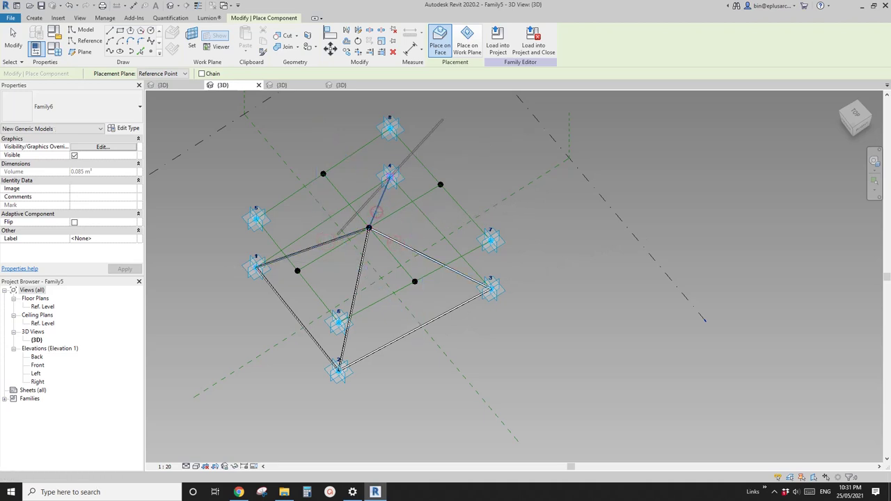
{"action": "left_click", "coordinate": [377, 213]}
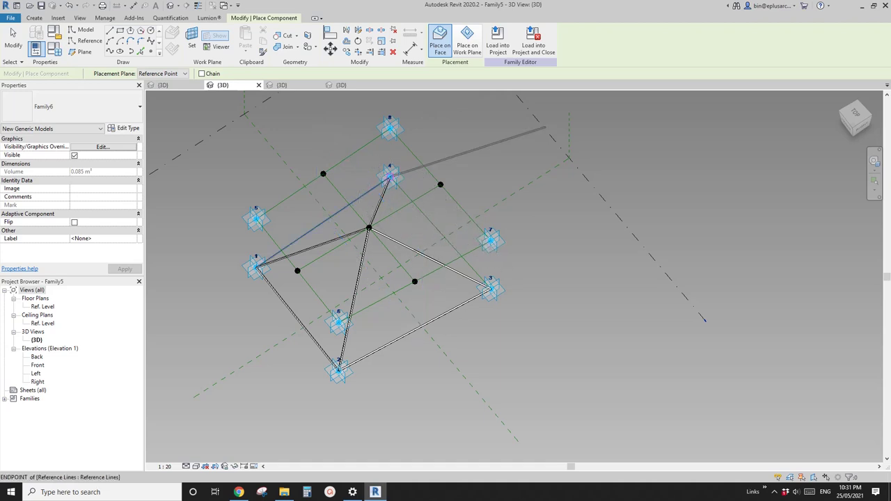
{"action": "left_click", "coordinate": [362, 197]}
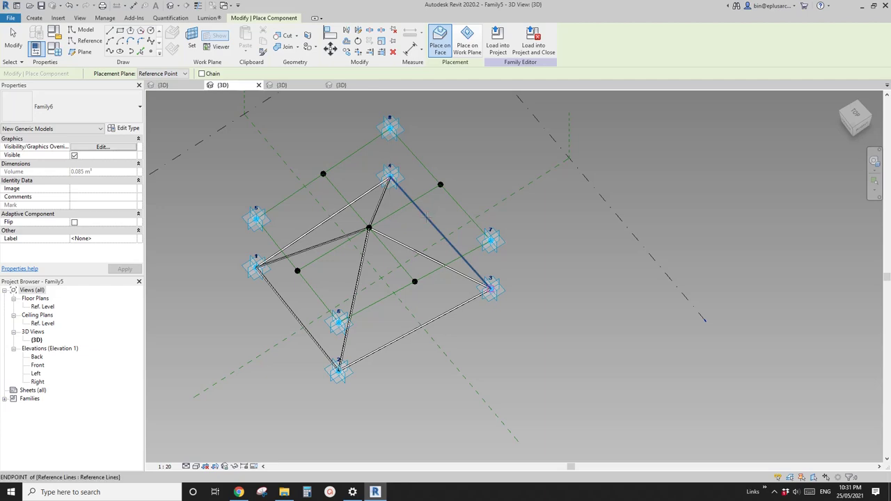
{"action": "left_click", "coordinate": [427, 218]}
Place Family6 members along the two upper cross lines that meet at the centre node, and end the placement
{"action": "middle_click_drag", "start_coordinate": [427, 217], "coordinate": [294, 272], "text": "shift"}
{"action": "middle_click_drag", "start_coordinate": [414, 307], "coordinate": [497, 356], "text": "shift"}
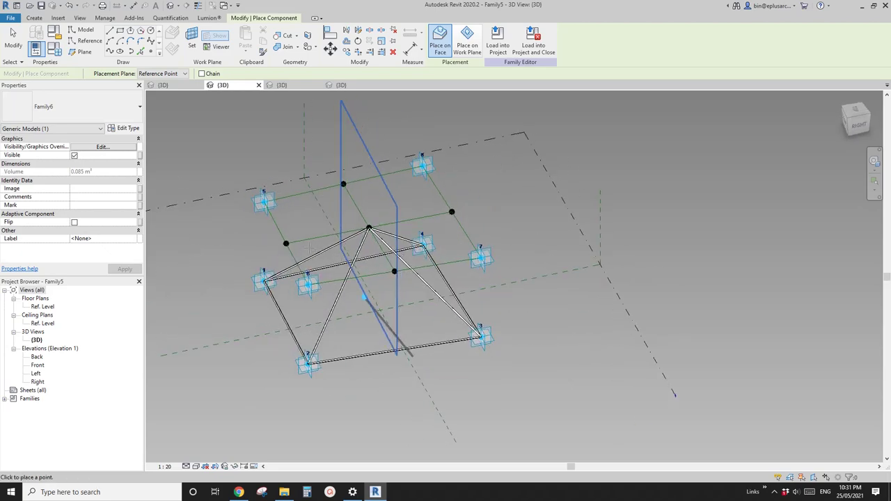
{"action": "middle_click_drag", "start_coordinate": [363, 298], "coordinate": [379, 311], "text": "shift"}
{"action": "middle_click_drag", "start_coordinate": [354, 252], "coordinate": [318, 256], "text": "shift"}
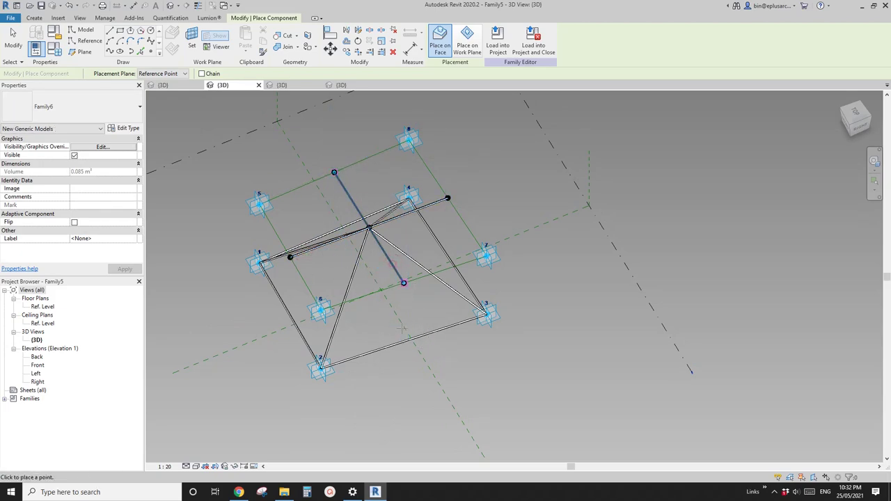
{"action": "middle_click_drag", "start_coordinate": [401, 327], "coordinate": [425, 293], "text": "shift"}
{"action": "key", "text": "Escape"}
Examine the upper perimeter reference lines and the finished truss module from several angles
{"action": "scroll", "coordinate": [427, 293], "scroll_direction": "up", "scroll_amount": 2}
{"action": "key", "text": "Tab"}
{"action": "left_click", "coordinate": [346, 176]}
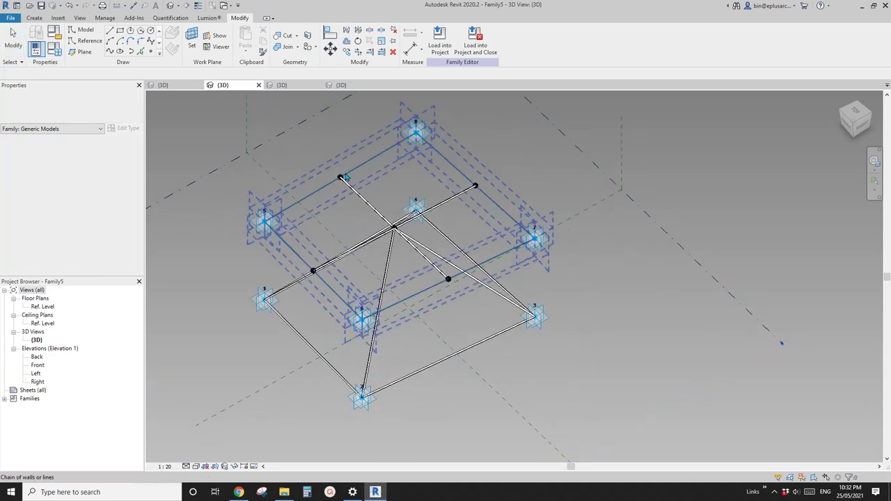
{"action": "key", "text": "Escape"}
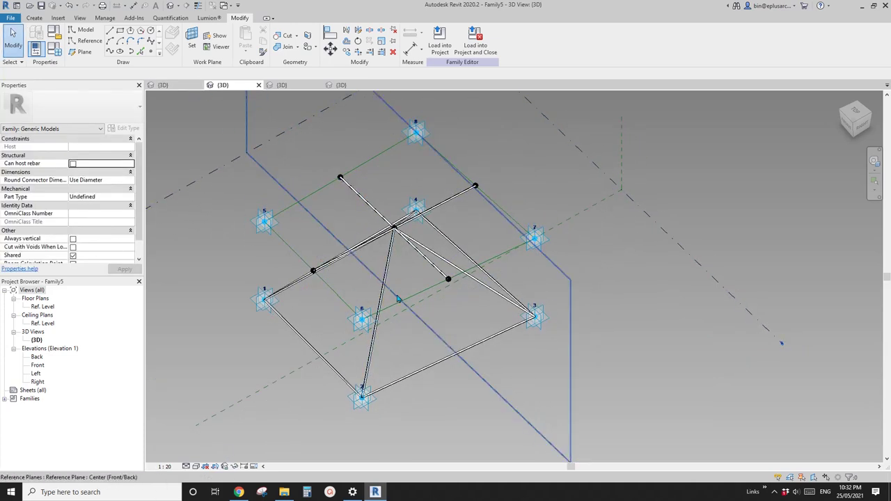
{"action": "middle_click_drag", "start_coordinate": [545, 328], "coordinate": [517, 296]}
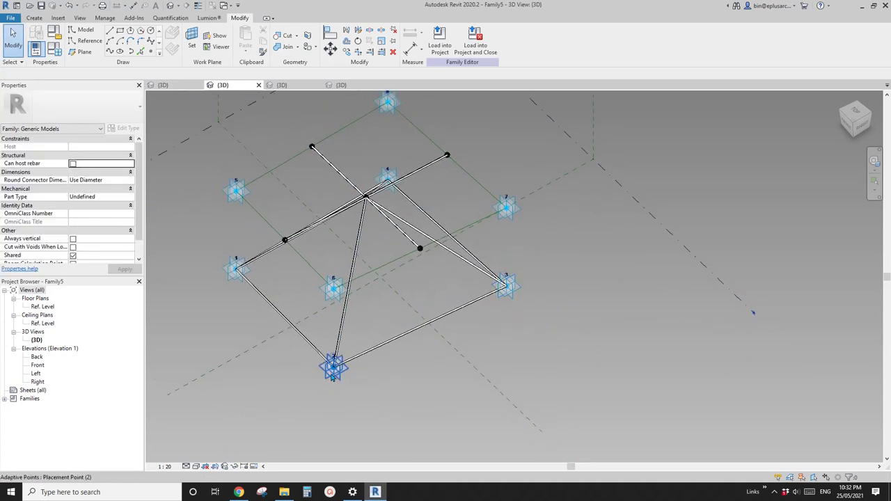
{"action": "middle_click_drag", "start_coordinate": [432, 263], "coordinate": [451, 267], "text": "shift"}
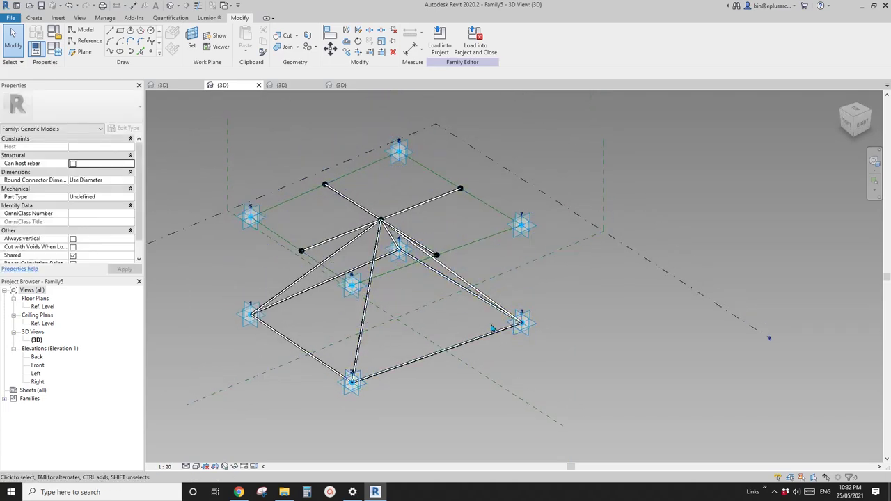
{"action": "middle_click_drag", "start_coordinate": [460, 319], "coordinate": [460, 279], "text": "shift"}
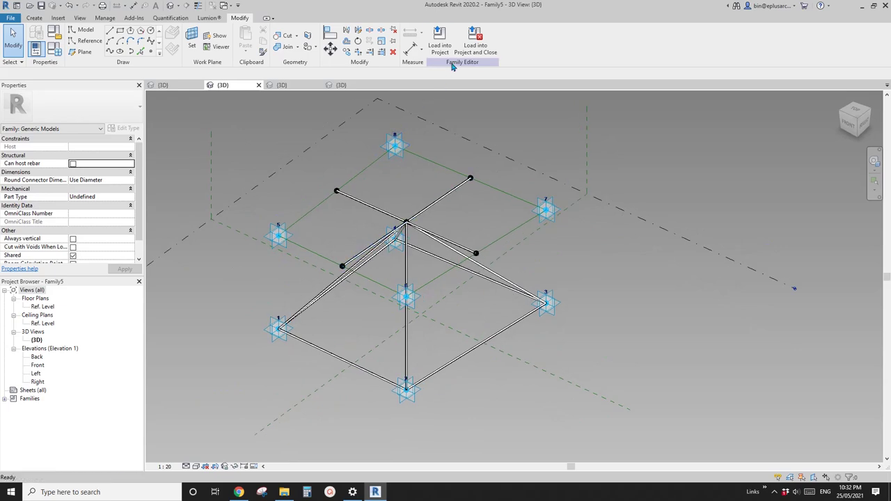
Load the Family5 truss component into the Family4 mass family, and leave the component placement without placing an instance
{"action": "left_click", "coordinate": [175, 89]}
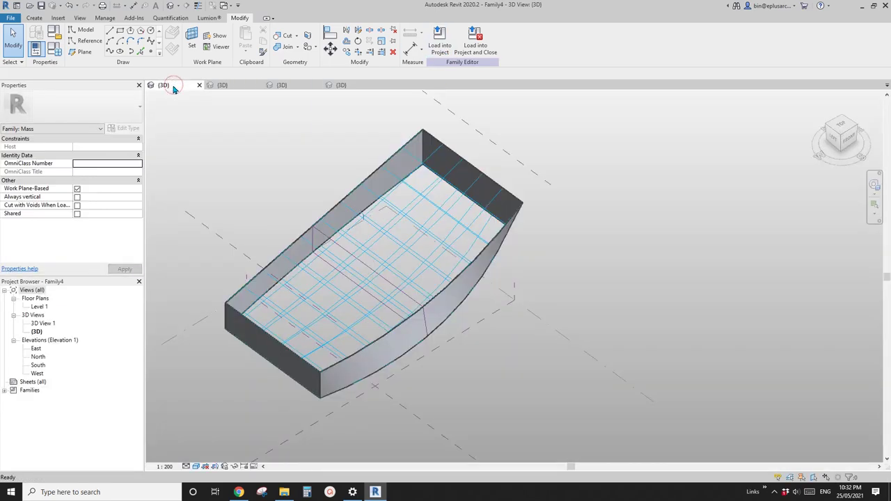
{"action": "left_click", "coordinate": [238, 89]}
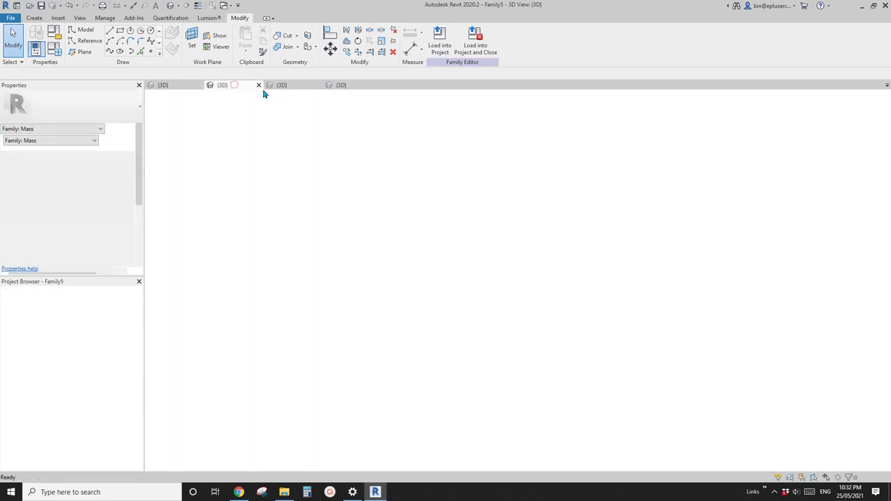
{"action": "left_click", "coordinate": [177, 85]}
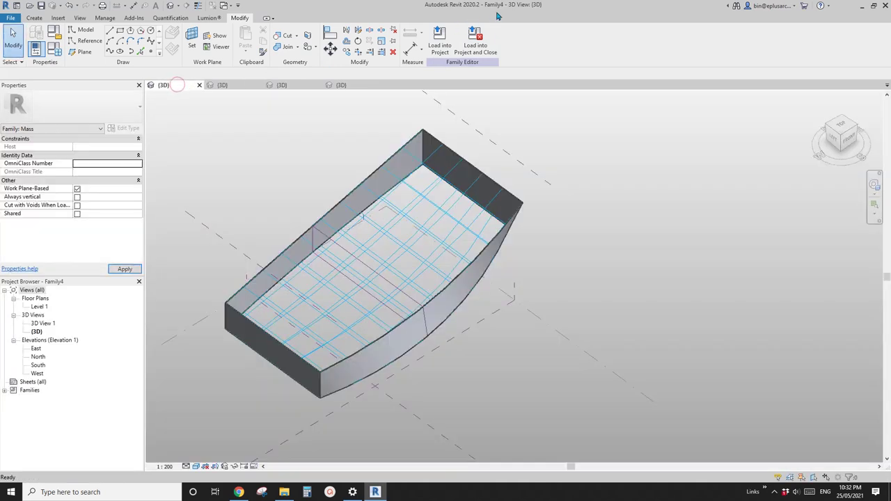
{"action": "left_click", "coordinate": [233, 85]}
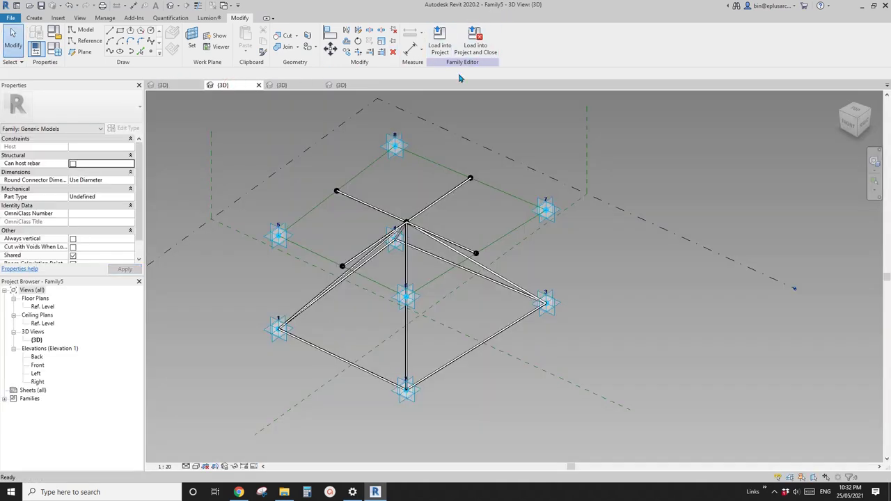
{"action": "left_click", "coordinate": [440, 36]}
{"action": "left_click", "coordinate": [279, 192]}
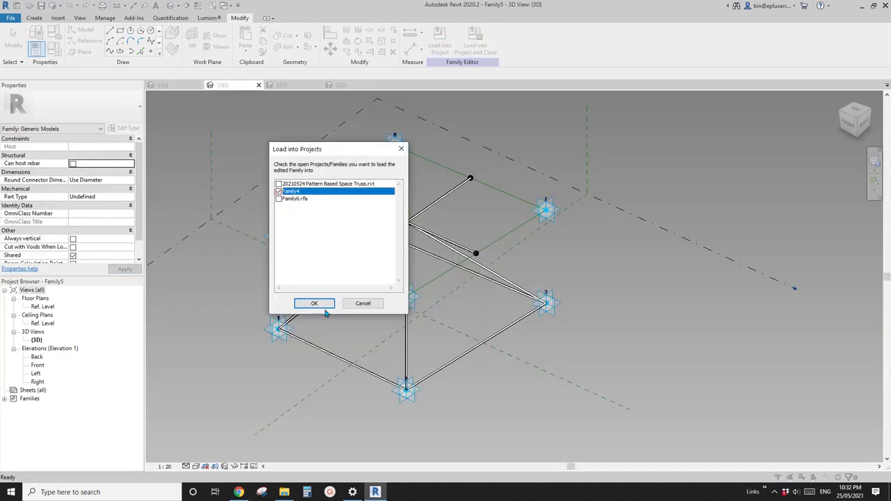
{"action": "left_click", "coordinate": [321, 303]}
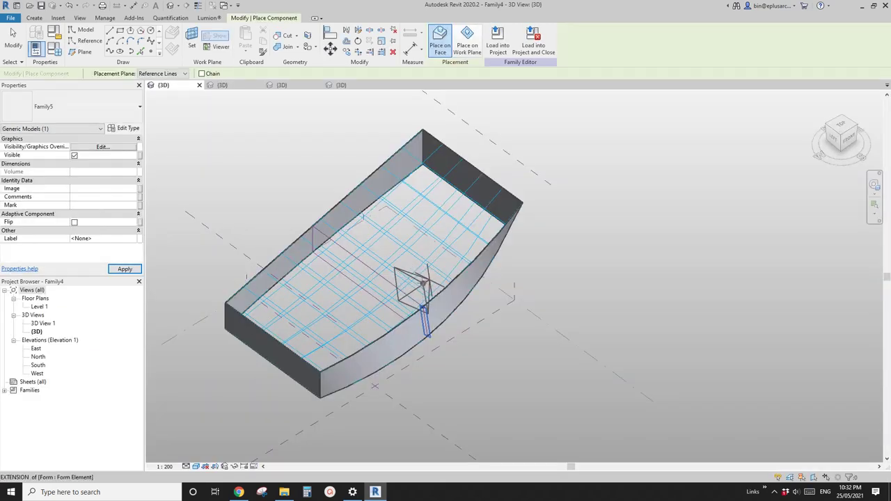
{"action": "scroll", "coordinate": [422, 296], "scroll_direction": "up", "scroll_amount": 4}
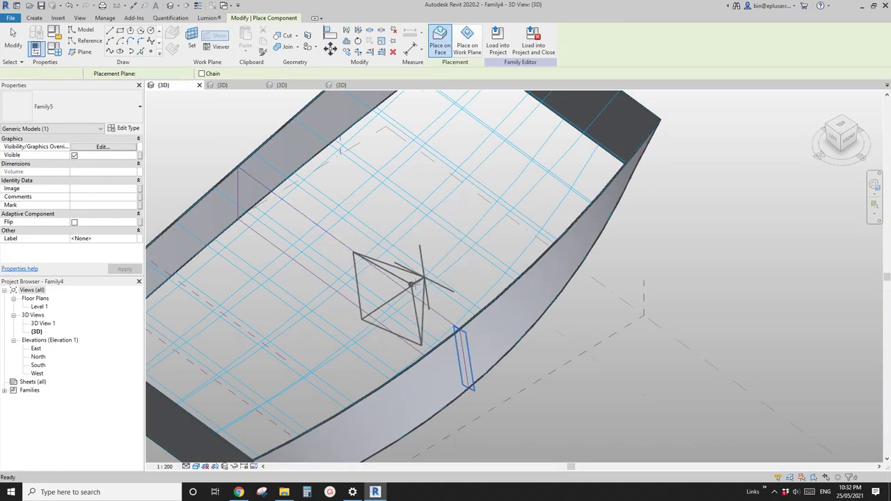
{"action": "key", "text": "Escape"}
Display the nodes of the upper divided surface through its surface representation settings
{"action": "scroll", "coordinate": [411, 290], "scroll_direction": "down", "scroll_amount": 3}
{"action": "middle_click_drag", "start_coordinate": [411, 290], "coordinate": [386, 307], "text": "shift"}
{"action": "scroll", "coordinate": [386, 307], "scroll_direction": "up", "scroll_amount": 2}
{"action": "left_click", "coordinate": [408, 258]}
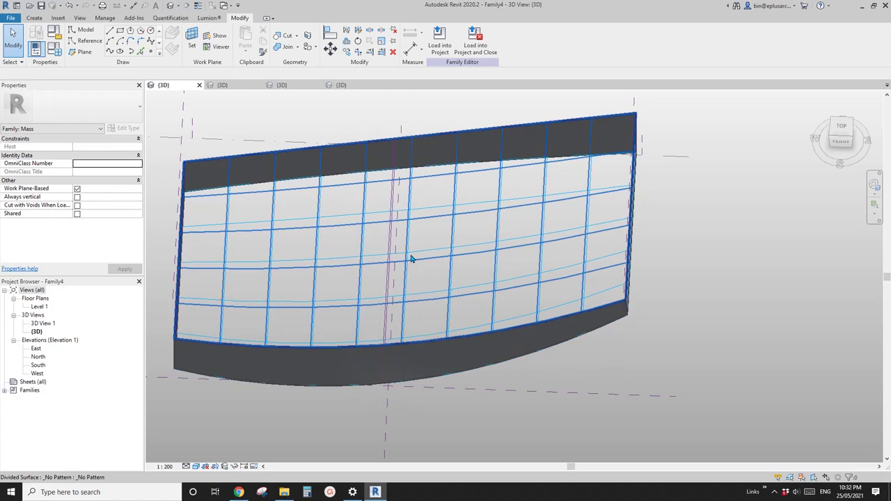
{"action": "middle_click_drag", "start_coordinate": [424, 259], "coordinate": [549, 196], "text": "shift"}
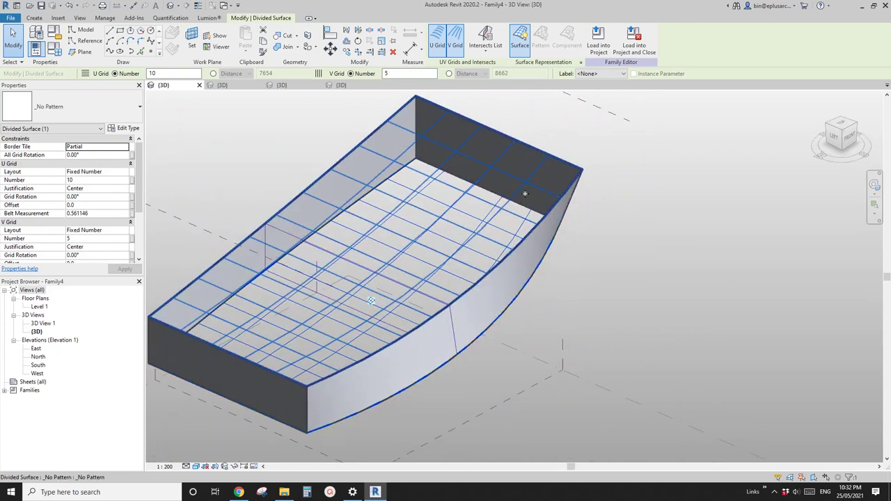
{"action": "key", "text": "Escape"}
{"action": "left_click", "coordinate": [529, 186]}
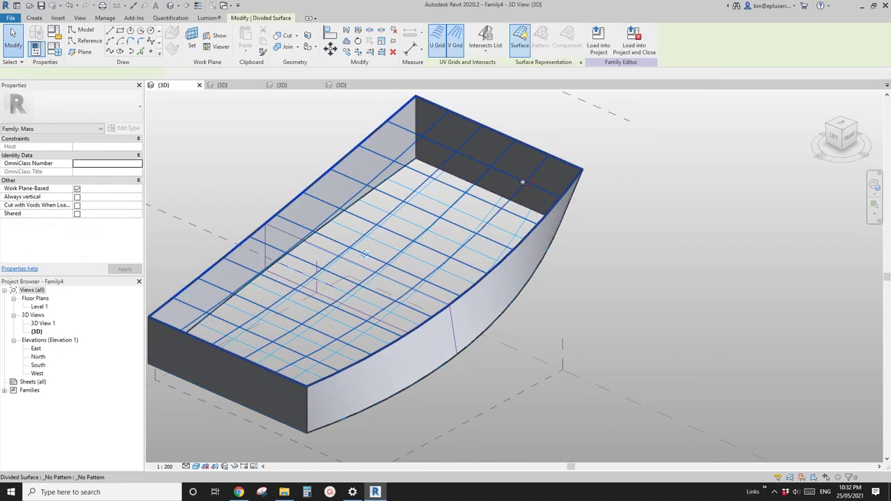
{"action": "left_click", "coordinate": [581, 65]}
{"action": "left_click", "coordinate": [379, 166]}
{"action": "left_click", "coordinate": [453, 207]}
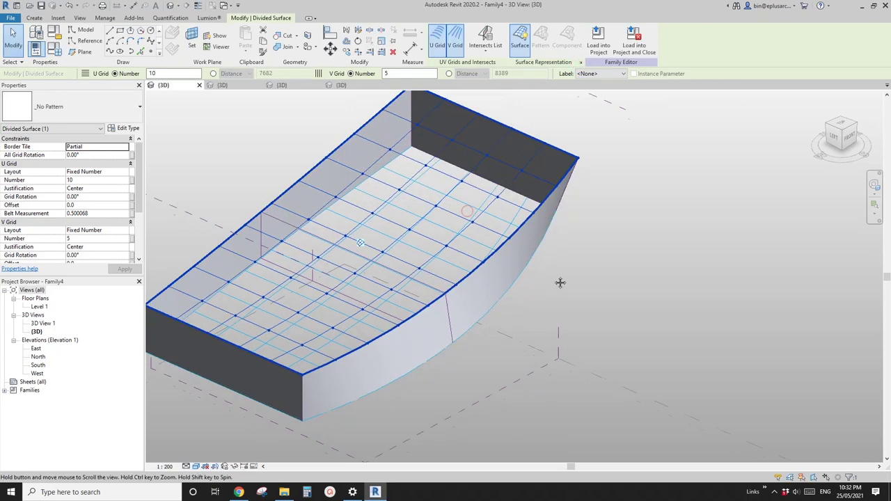
Display the nodes of the lower divided surface as well
{"action": "middle_click_drag", "start_coordinate": [561, 282], "coordinate": [548, 217], "text": "shift"}
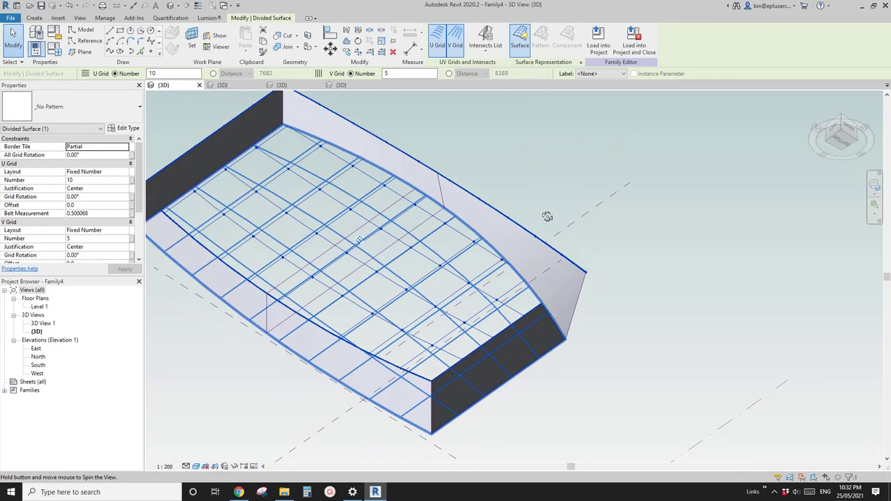
{"action": "left_click", "coordinate": [519, 335]}
{"action": "left_click", "coordinate": [580, 63]}
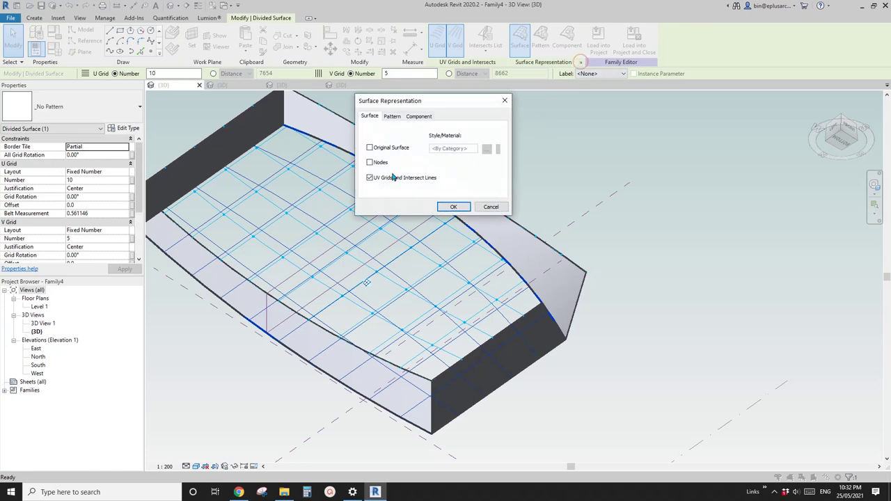
{"action": "left_click", "coordinate": [453, 206]}
Place one Family5 truss on matching nodes of the lower and upper divided surfaces, and end the placement
{"action": "middle_click_drag", "start_coordinate": [473, 162], "coordinate": [369, 279], "text": "shift"}
{"action": "left_click", "coordinate": [33, 17]}
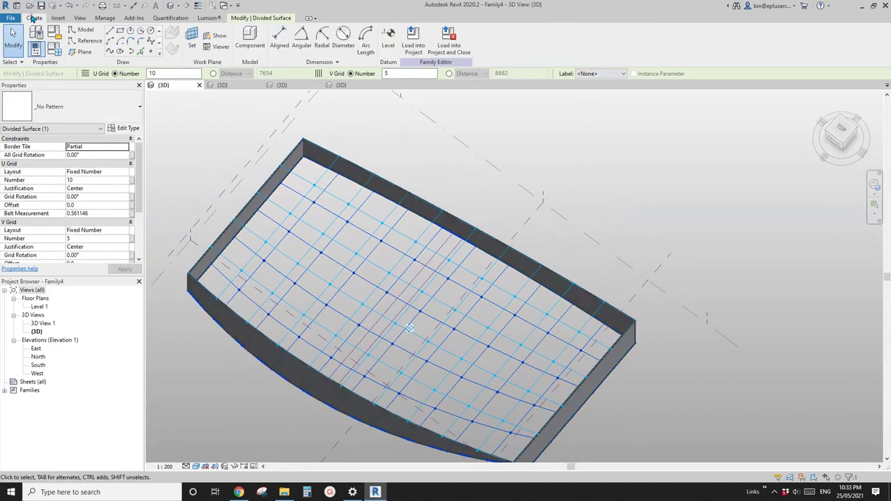
{"action": "left_click", "coordinate": [263, 53]}
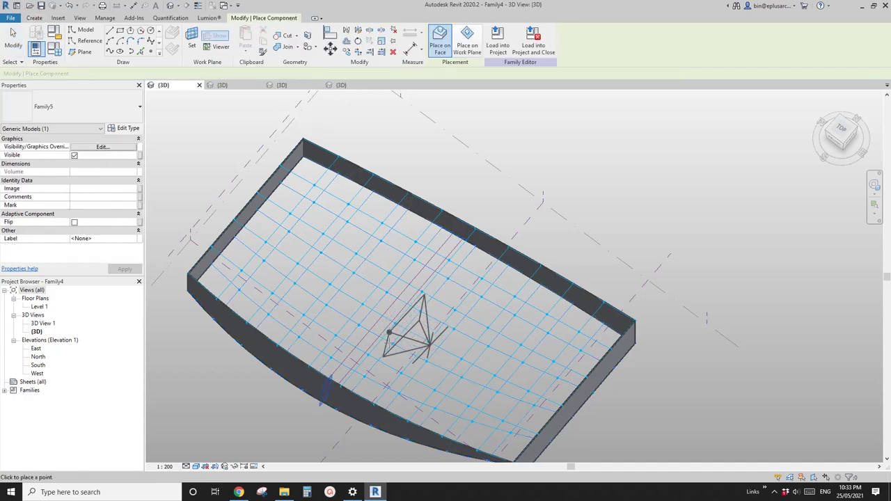
{"action": "middle_click_drag", "start_coordinate": [431, 320], "coordinate": [394, 321], "text": "shift"}
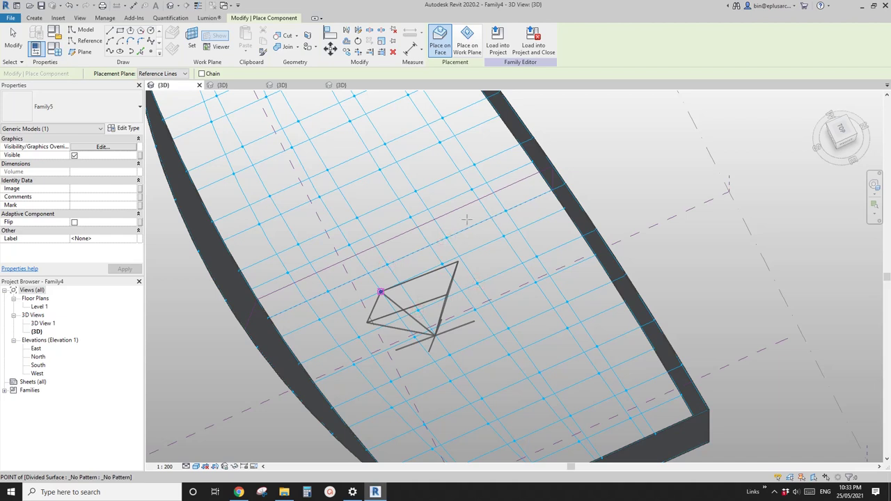
{"action": "key", "text": "Escape"}
{"action": "key", "text": "Escape"}
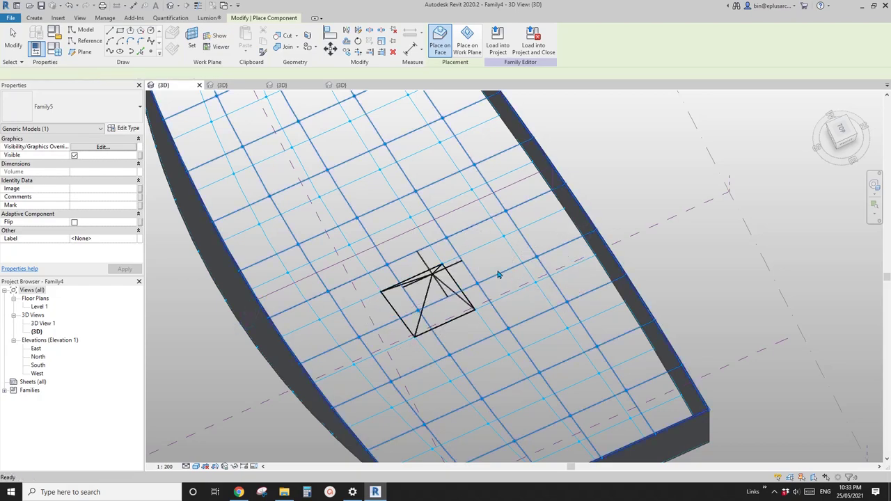
Try to repeat the single Family5 truss across the two divided surfaces
{"action": "mouse_move", "coordinate": [477, 301]}
{"action": "middle_mouse_down", "text": "shift"}
{"action": "mouse_move", "coordinate": [533, 136]}
{"action": "mouse_move", "coordinate": [435, 138]}
{"action": "mouse_move", "coordinate": [489, 314]}
{"action": "middle_mouse_up", "text": "shift"}
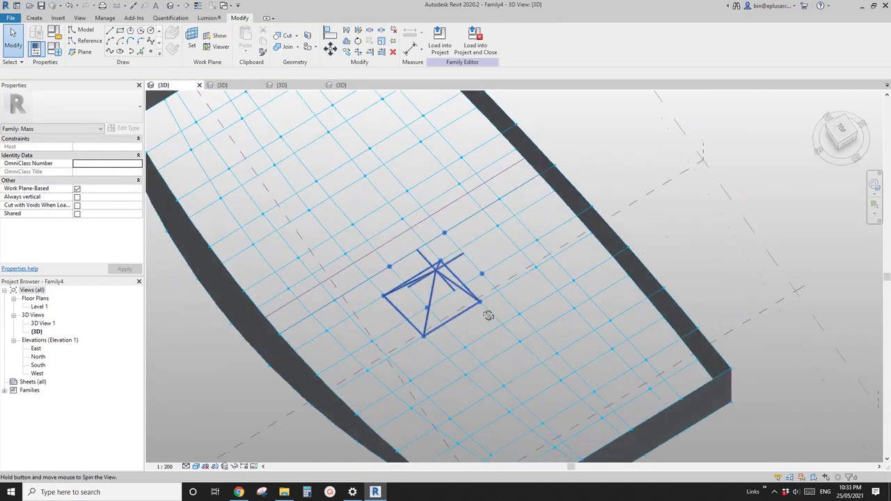
{"action": "scroll", "coordinate": [459, 284], "scroll_direction": "up", "scroll_amount": 2}
{"action": "left_click", "coordinate": [419, 268]}
{"action": "scroll", "coordinate": [422, 272], "scroll_direction": "down", "scroll_amount": 1}
{"action": "middle_click_drag", "start_coordinate": [422, 271], "coordinate": [425, 241]}
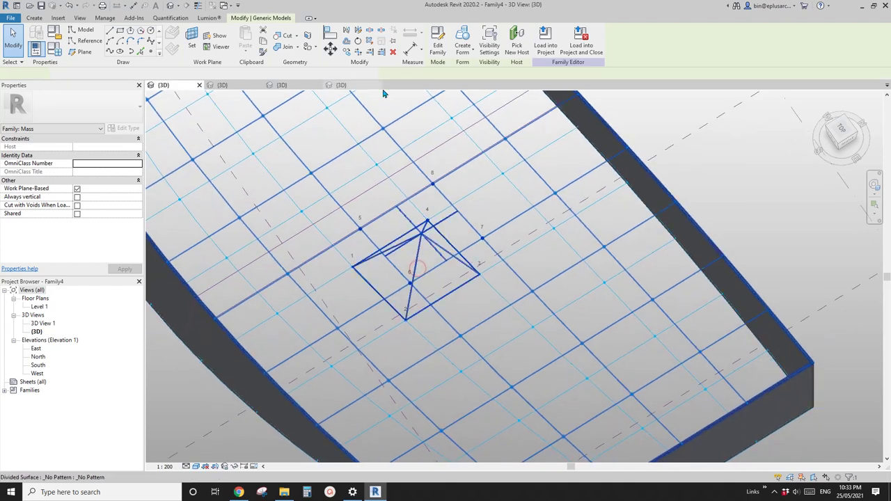
{"action": "left_click", "coordinate": [370, 42]}
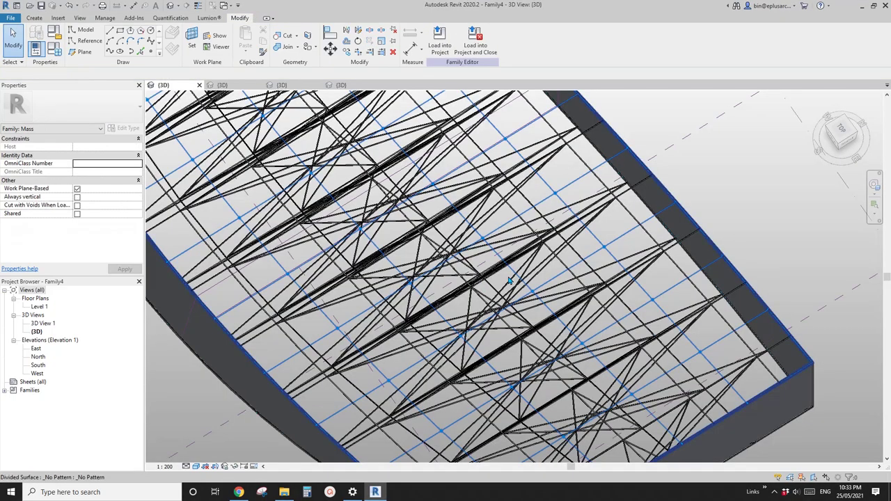
Inspect the repeated truss members from the side and undo the repeat
{"action": "middle_click_drag", "start_coordinate": [512, 278], "coordinate": [574, 105], "text": "shift"}
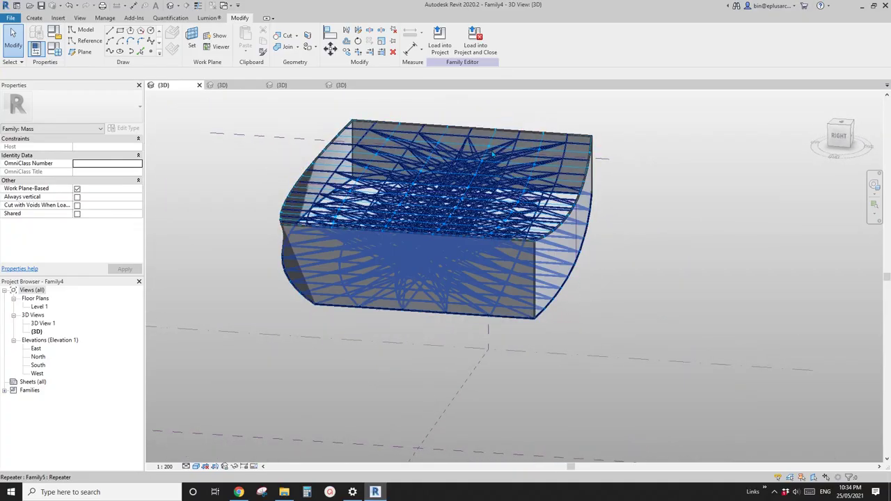
{"action": "scroll", "coordinate": [493, 153], "scroll_direction": "up", "scroll_amount": 1}
{"action": "middle_click_drag", "start_coordinate": [493, 153], "coordinate": [582, 222], "text": "shift"}
{"action": "key", "text": "ctrl+z"}
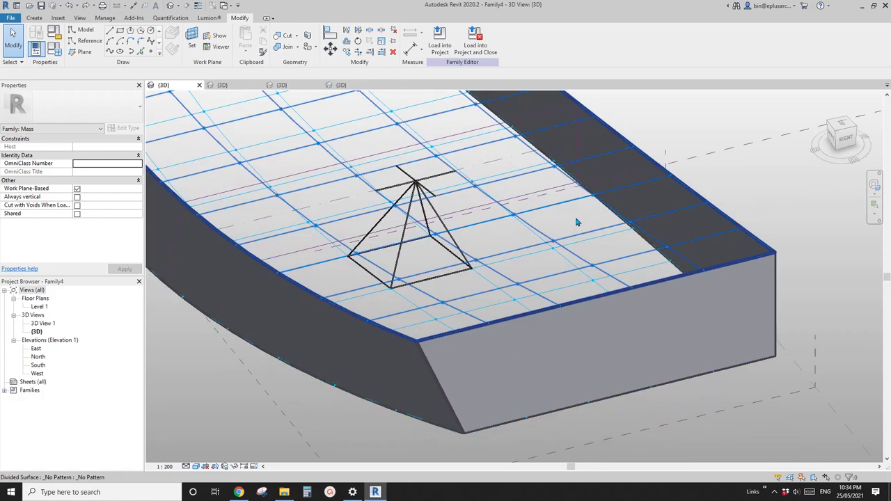
Temporarily hide the placed Family5 truss to expose the grid nodes it covers
{"action": "middle_click_drag", "start_coordinate": [433, 244], "coordinate": [449, 307], "text": "shift"}
{"action": "middle_click_drag", "start_coordinate": [432, 225], "coordinate": [389, 321], "text": "shift"}
{"action": "left_click", "coordinate": [407, 272]}
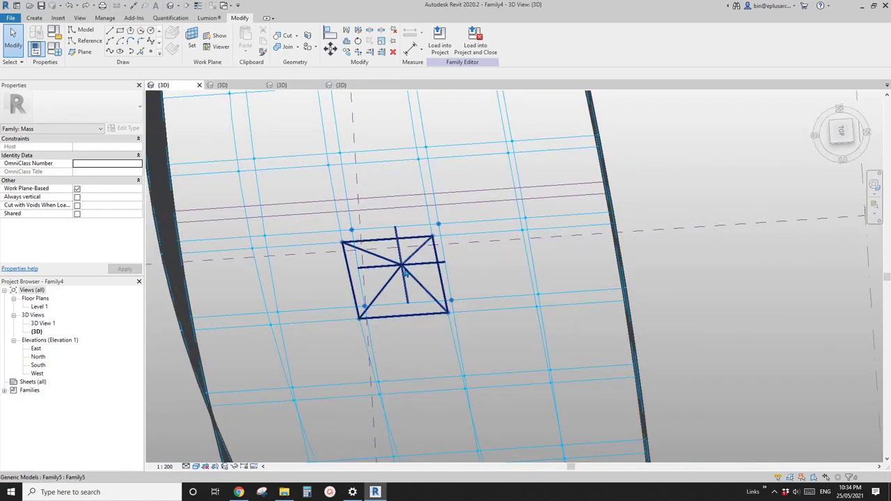
{"action": "middle_click_drag", "start_coordinate": [406, 270], "coordinate": [330, 333], "text": "shift"}
{"action": "middle_click_drag", "start_coordinate": [391, 276], "coordinate": [376, 299]}
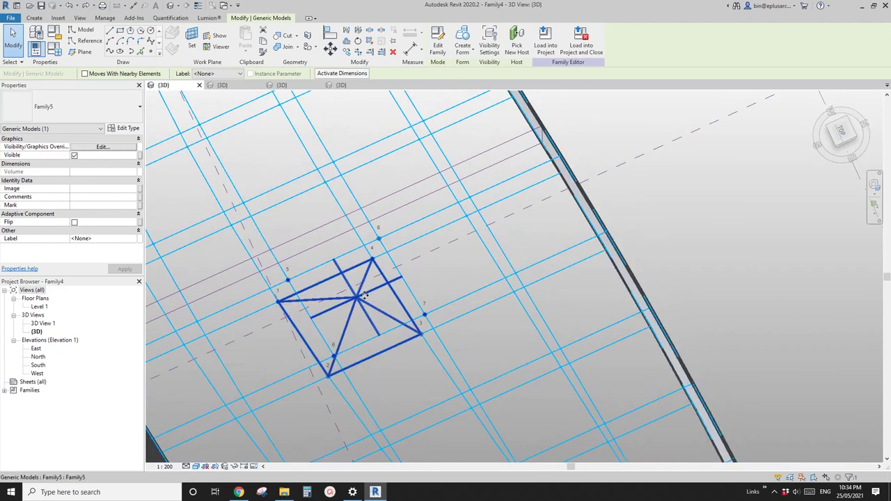
{"action": "key", "text": "h"}
{"action": "key", "text": "h"}
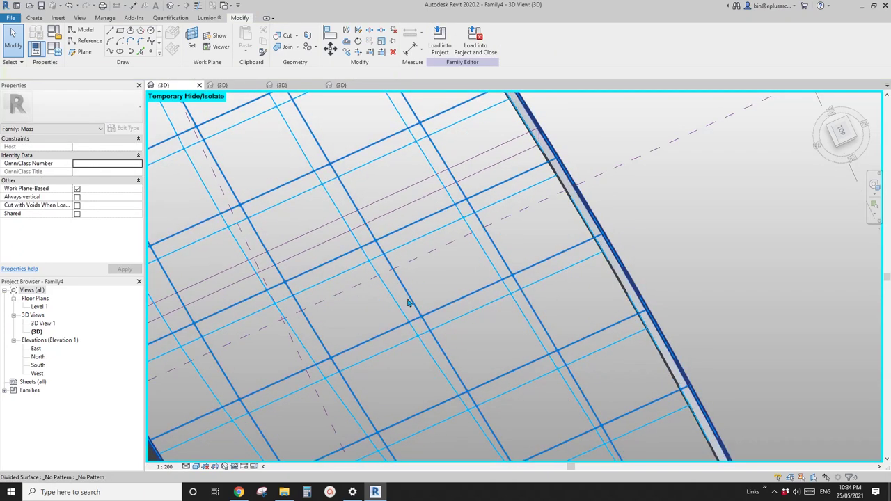
{"action": "key", "text": "Escape"}
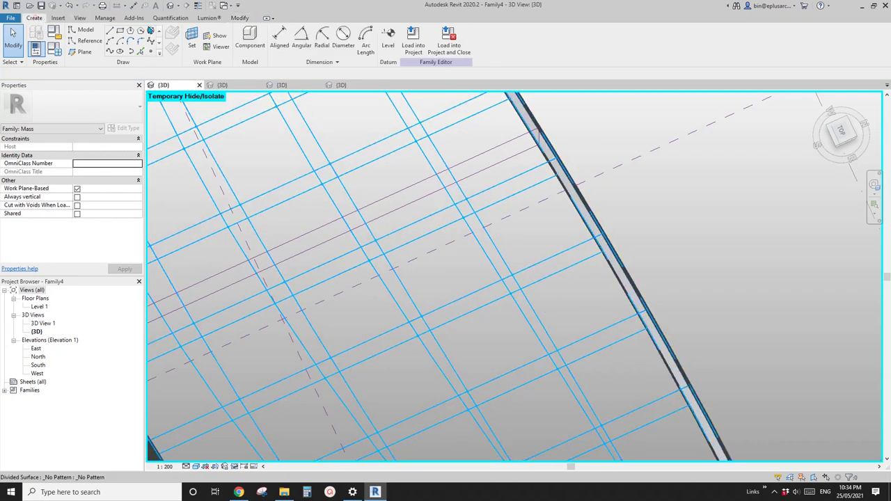
Place a second Family5 truss in the adjacent grid bay of the same row, and reset the temporary hide
{"action": "left_click", "coordinate": [268, 38]}
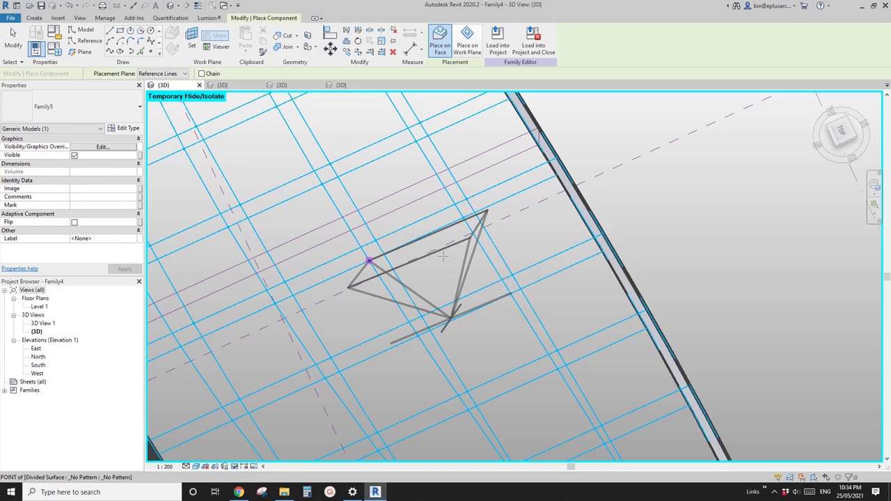
{"action": "left_click", "coordinate": [433, 279]}
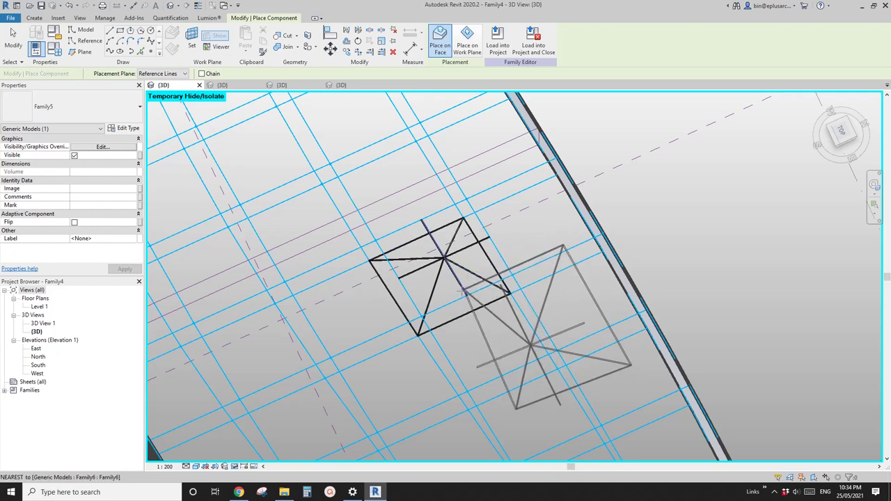
{"action": "key", "text": "Escape"}
{"action": "key", "text": "Escape"}
{"action": "key", "text": "r"}
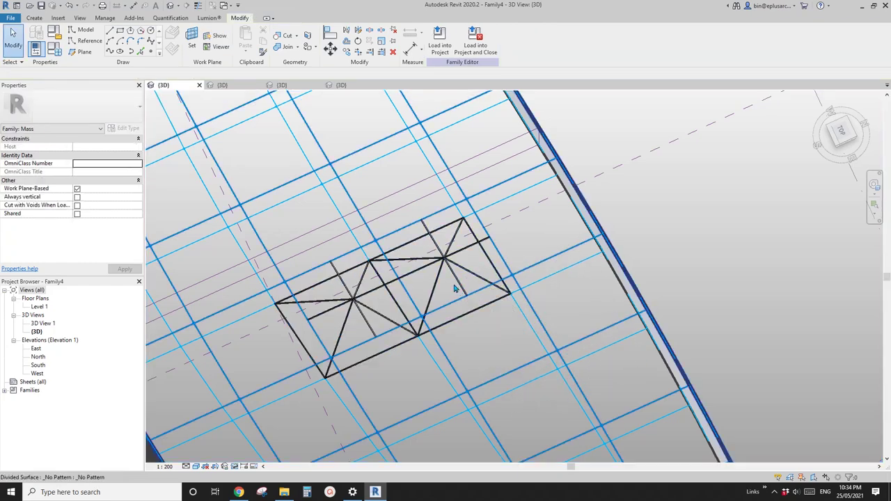
Repeat the two adjacent Family5 trusses together along their row, and check the truss strip from several angles
{"action": "left_click", "coordinate": [436, 280]}
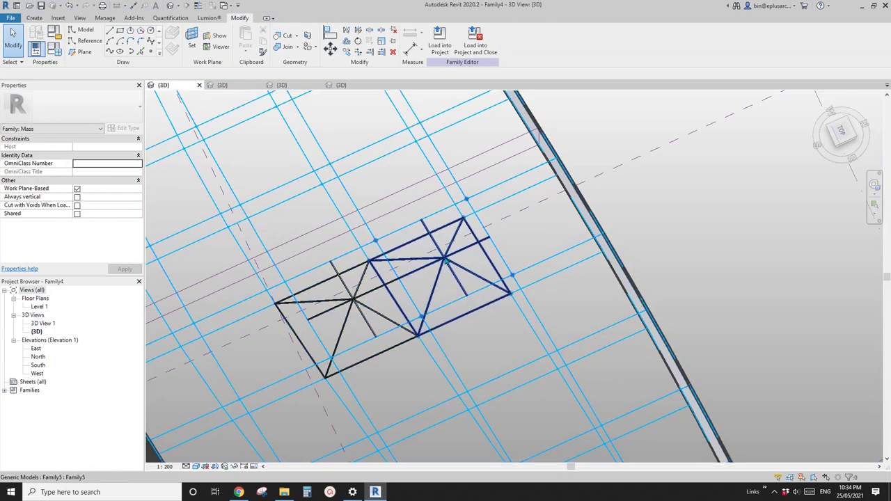
{"action": "left_click", "coordinate": [369, 298], "text": "ctrl"}
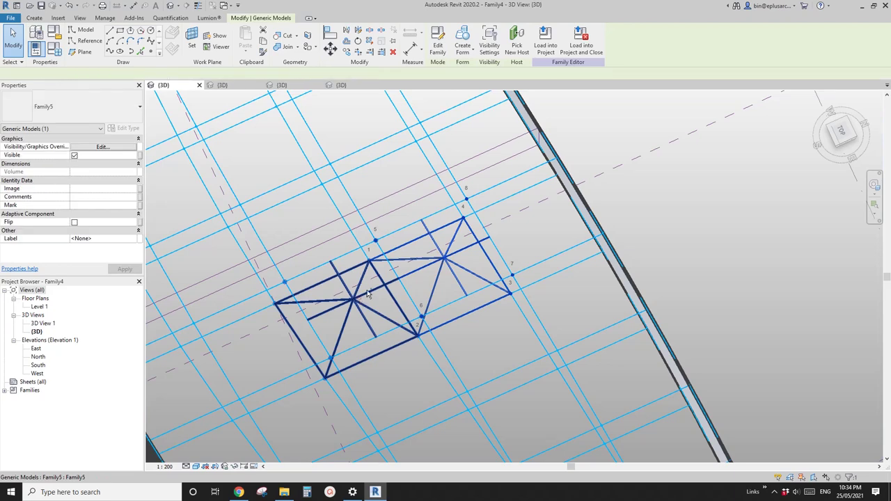
{"action": "left_click", "coordinate": [369, 42]}
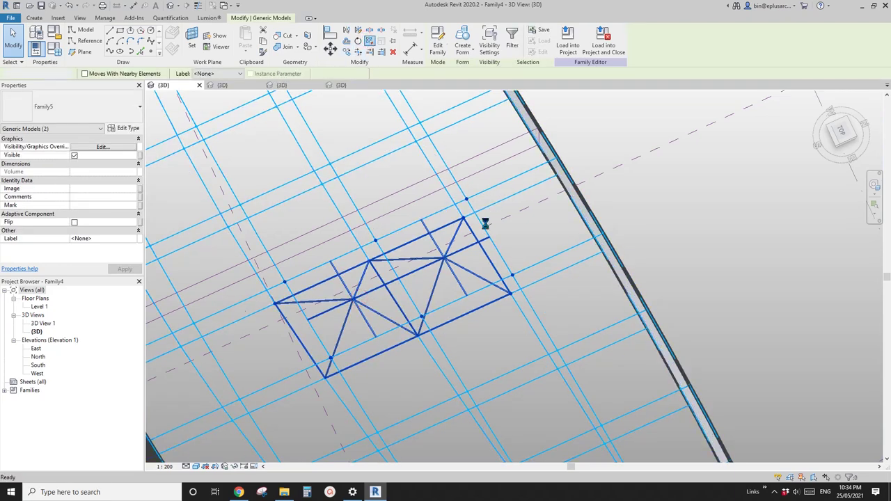
{"action": "middle_click_drag", "start_coordinate": [485, 223], "coordinate": [482, 191], "text": "shift"}
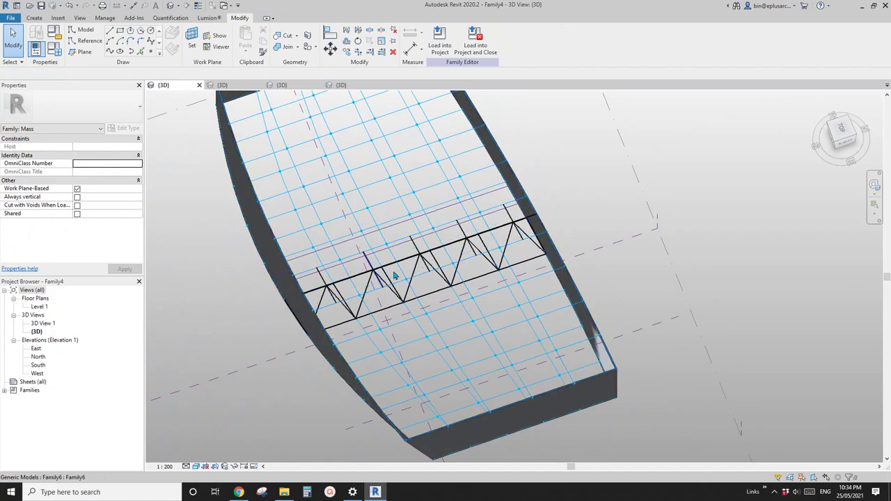
{"action": "middle_click_drag", "start_coordinate": [465, 261], "coordinate": [464, 268], "text": "shift"}
{"action": "middle_click_drag", "start_coordinate": [527, 237], "coordinate": [211, 286], "text": "shift"}
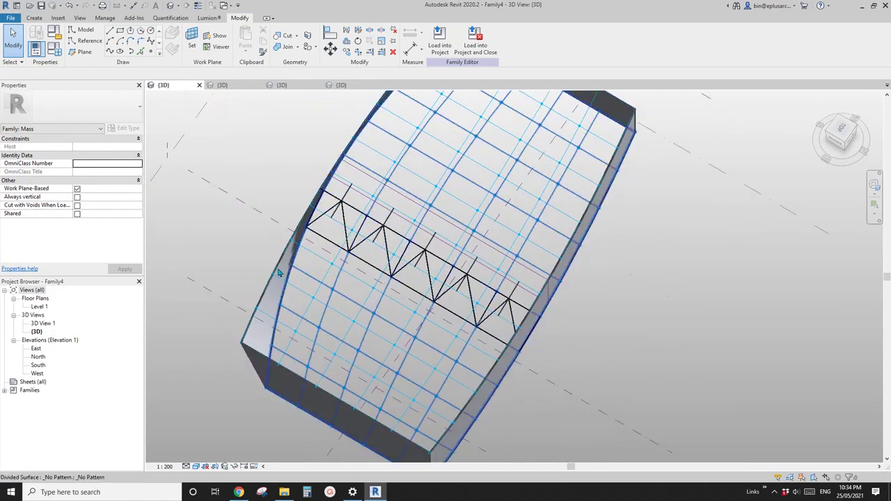
{"action": "middle_click_drag", "start_coordinate": [429, 217], "coordinate": [578, 233], "text": "shift"}
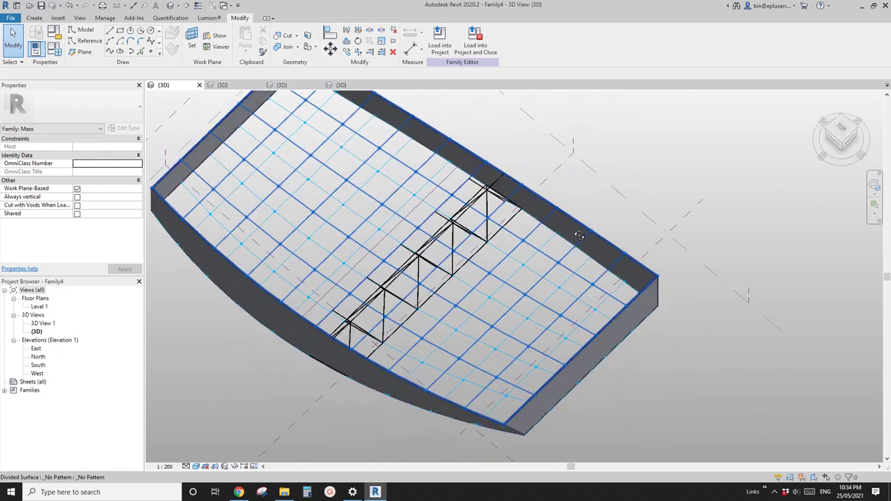
Temporarily hide the repeated Family5 component that forms the truss row
{"action": "scroll", "coordinate": [425, 241], "scroll_direction": "up", "scroll_amount": 2}
{"action": "middle_click_drag", "start_coordinate": [411, 253], "coordinate": [381, 304], "text": "shift"}
{"action": "middle_click_drag", "start_coordinate": [428, 275], "coordinate": [444, 308]}
{"action": "key", "text": "Tab"}
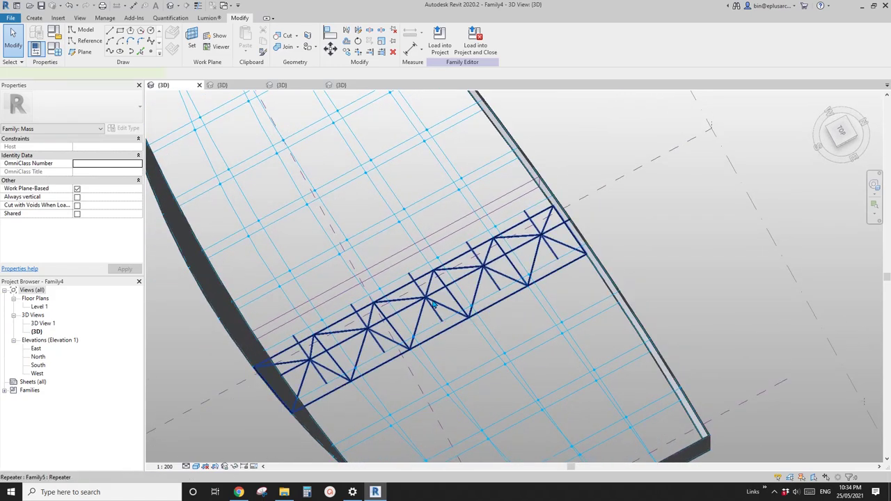
{"action": "left_click", "coordinate": [435, 305]}
{"action": "key", "text": "h"}
{"action": "key", "text": "h"}
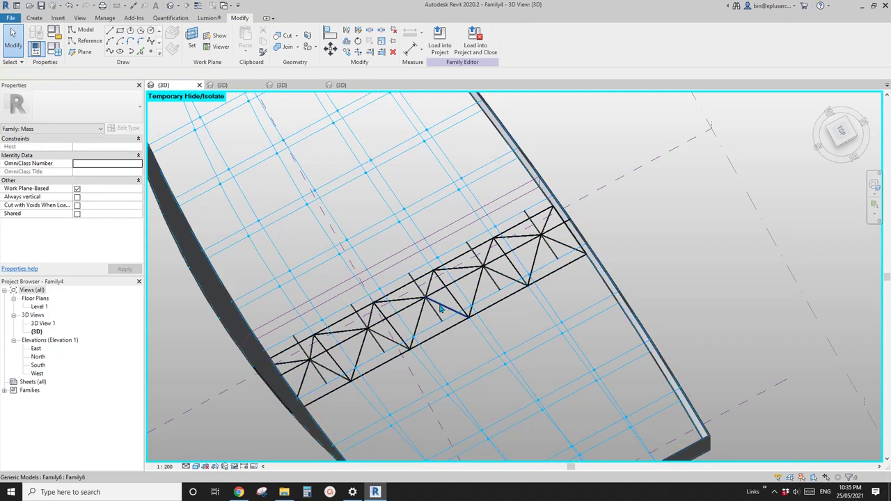
Try to select the remaining truss row, clear the selection, and reset the temporary hide
{"action": "key", "text": "Tab"}
{"action": "left_click", "coordinate": [440, 309]}
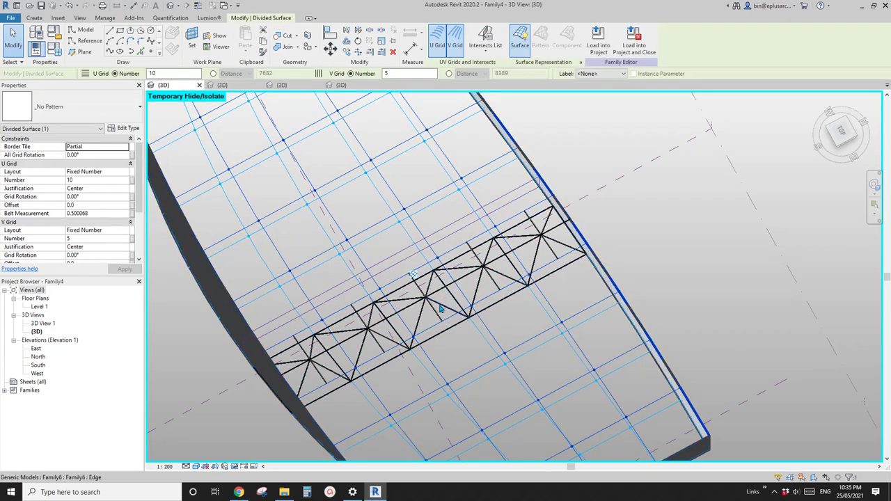
{"action": "key", "text": "Escape"}
{"action": "scroll", "coordinate": [452, 319], "scroll_direction": "up", "scroll_amount": 3}
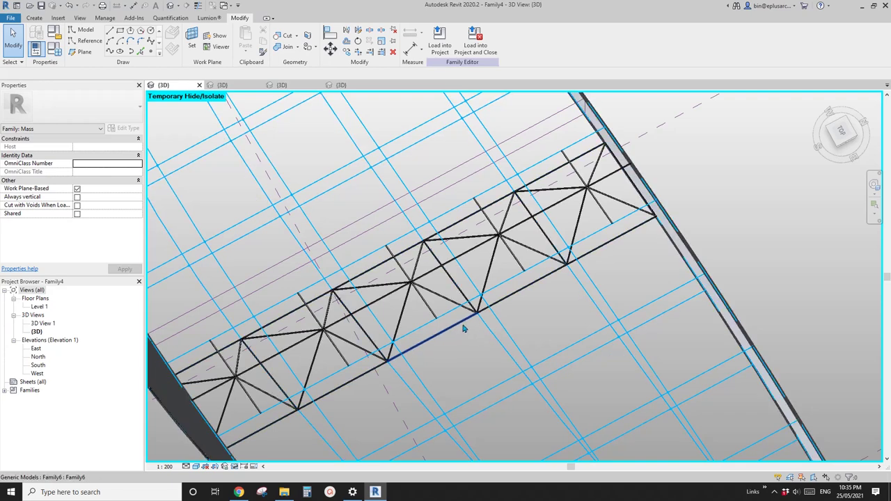
{"action": "middle_click_drag", "start_coordinate": [452, 319], "coordinate": [444, 318]}
{"action": "key", "text": "h"}
{"action": "key", "text": "r"}
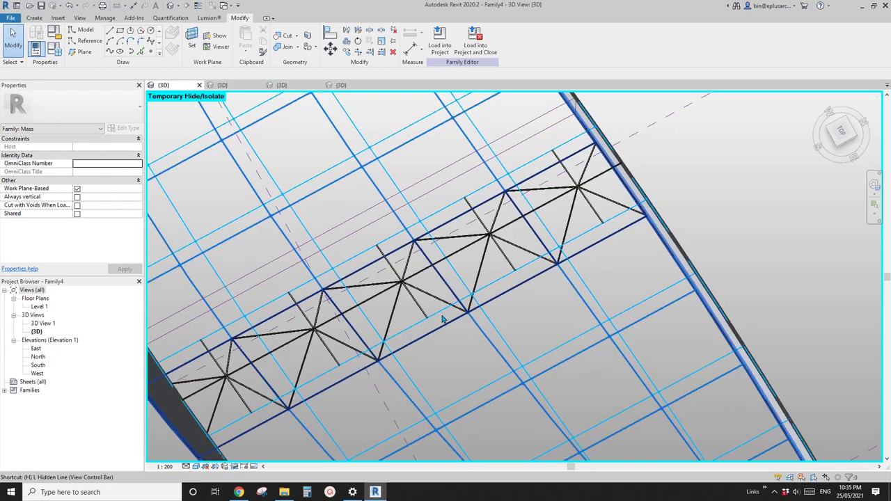
Try selecting a single Family5 repeated component in the truss row, and clear the selection
{"action": "key", "text": "Tab"}
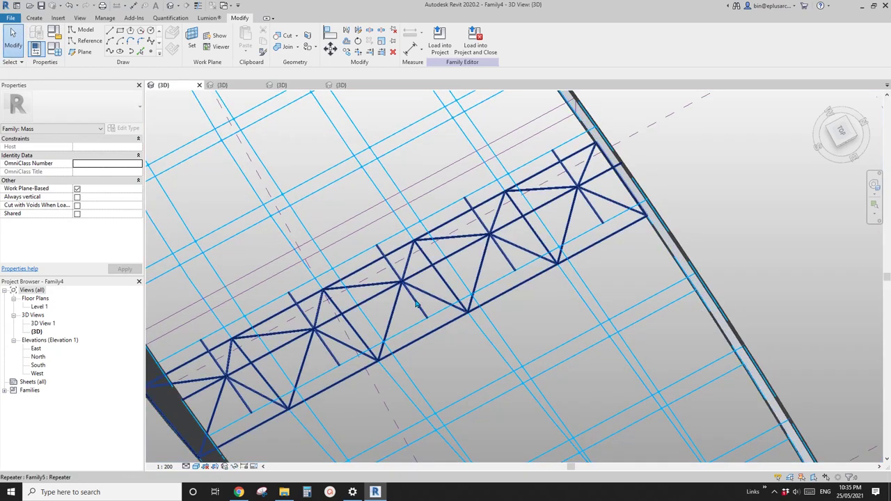
{"action": "left_click", "coordinate": [417, 305]}
{"action": "scroll", "coordinate": [417, 292], "scroll_direction": "down", "scroll_amount": 2}
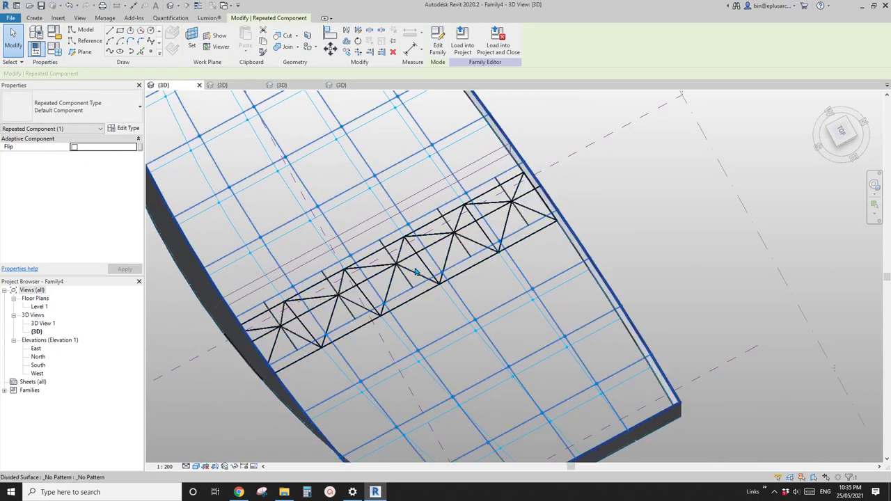
{"action": "key", "text": "Escape"}
Try to temporarily hide part of the truss row with a window selection, and reset the temporary hide
{"action": "middle_click_drag", "start_coordinate": [458, 279], "coordinate": [254, 224], "text": "shift"}
{"action": "left_click_drag", "start_coordinate": [254, 225], "coordinate": [566, 314]}
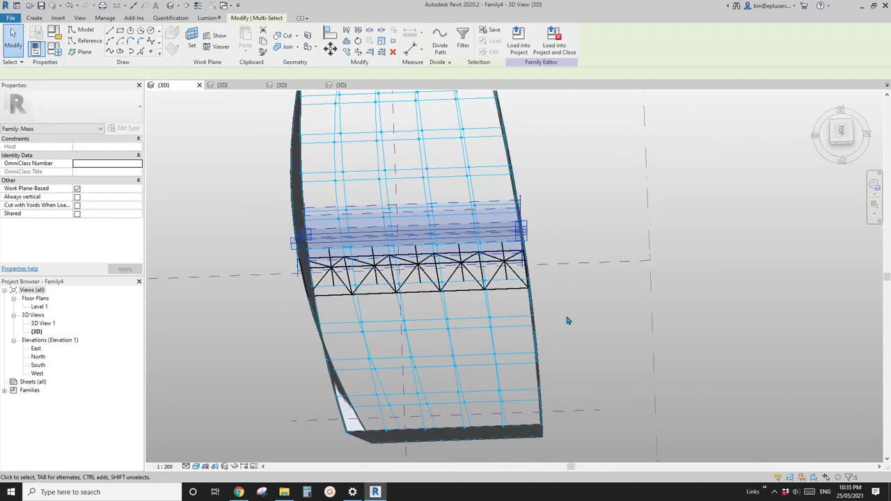
{"action": "key", "text": "h"}
{"action": "key", "text": "h"}
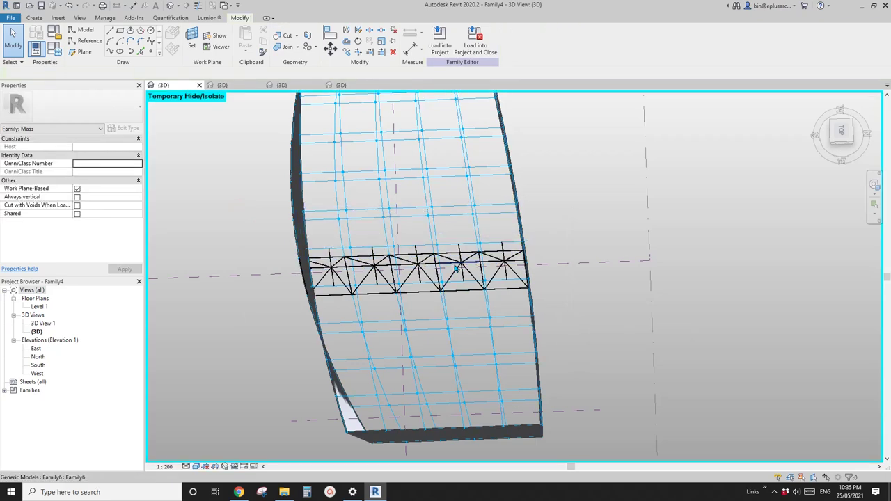
{"action": "key", "text": "h"}
{"action": "key", "text": "r"}
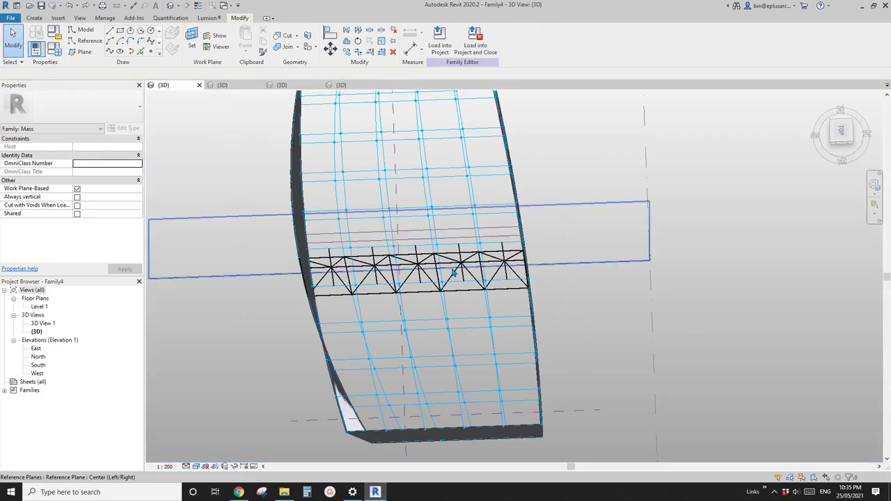
Try to temporarily hide the whole Family5 repeater, reset the temporary hide, and clear the repeater selection
{"action": "scroll", "coordinate": [427, 269], "scroll_direction": "up", "scroll_amount": 5}
{"action": "left_click", "coordinate": [427, 268]}
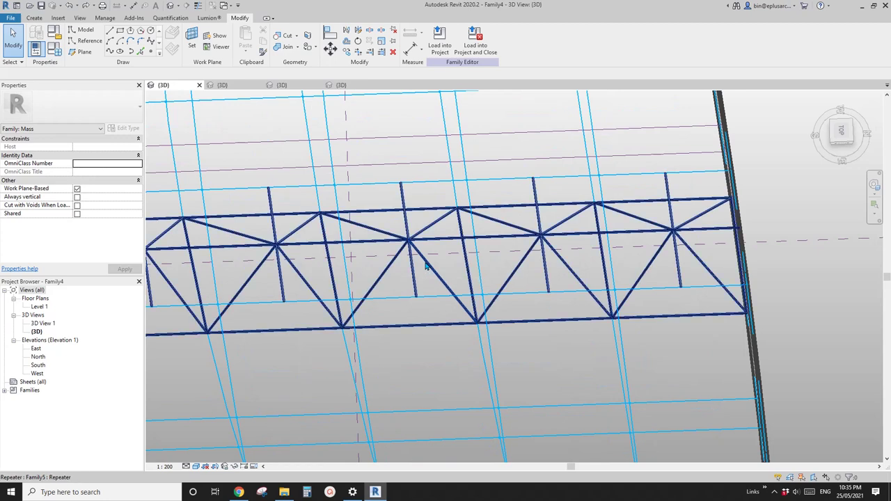
{"action": "key", "text": "c"}
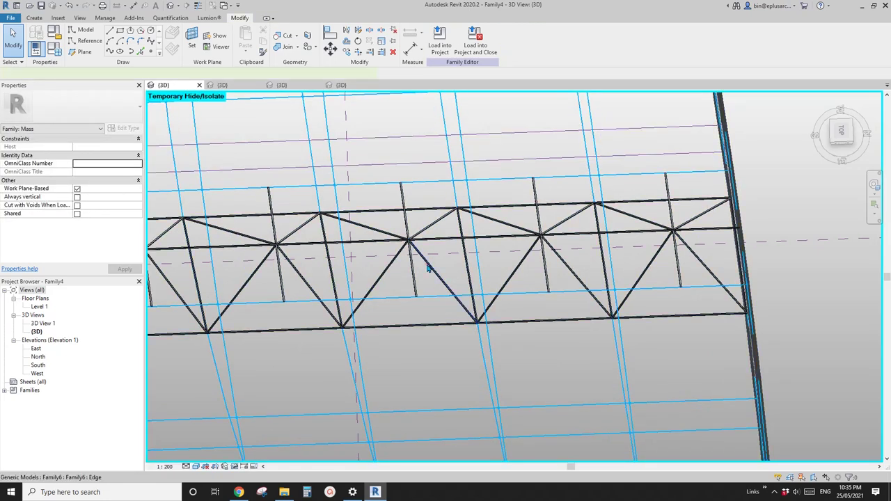
{"action": "left_click", "coordinate": [427, 269]}
{"action": "key", "text": "h"}
{"action": "key", "text": "r"}
{"action": "left_click", "coordinate": [497, 284]}
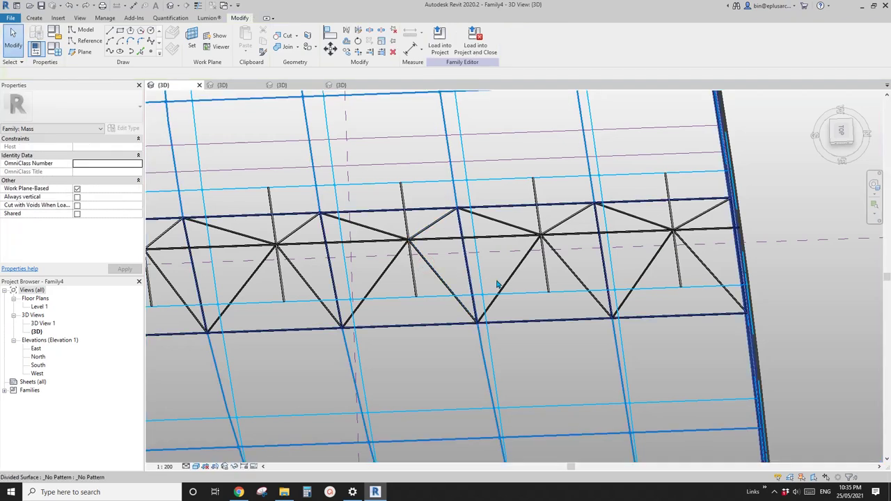
{"action": "key", "text": "Tab"}
{"action": "left_click", "coordinate": [427, 242]}
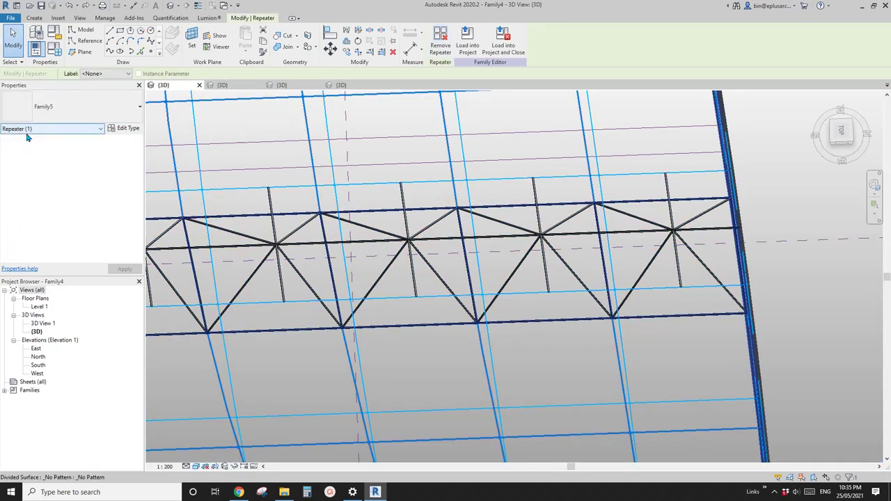
{"action": "key", "text": "Escape"}
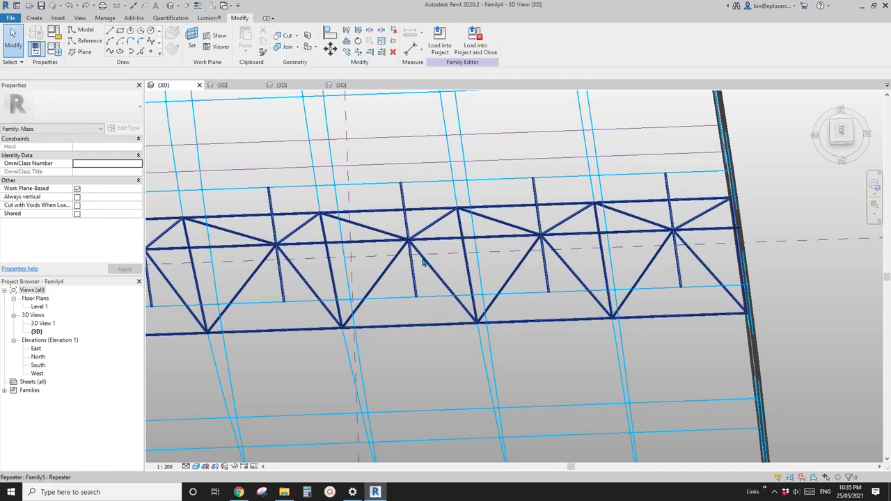
Select all Family5 repeated components of the truss row together and temporarily hide them
{"action": "key", "text": "Tab"}
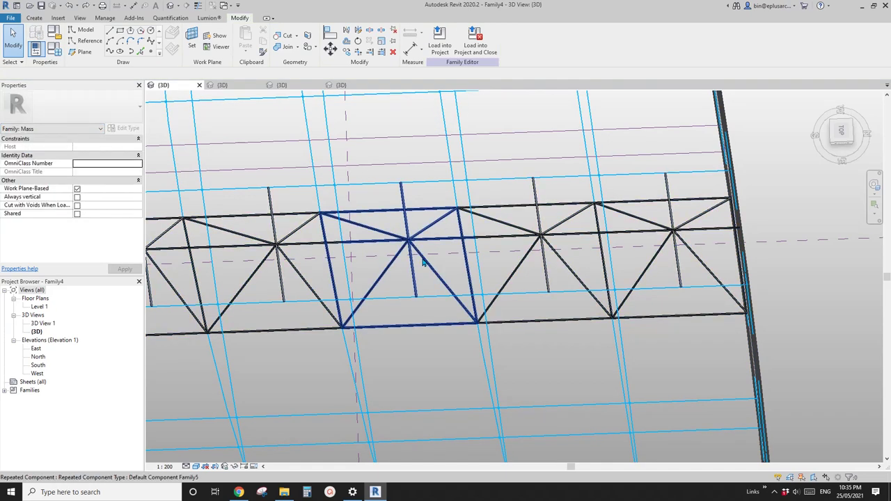
{"action": "left_click", "coordinate": [422, 258]}
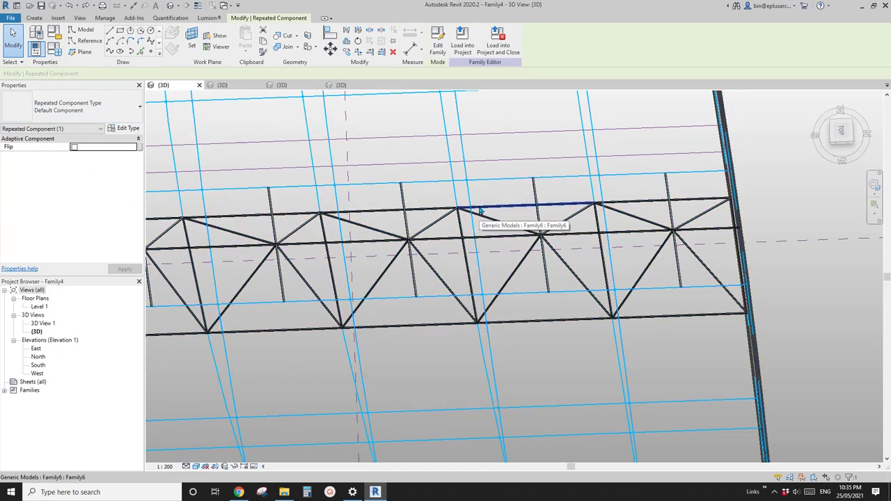
{"action": "key", "text": "Tab"}
{"action": "key", "text": "Tab"}
{"action": "key", "text": "Tab"}
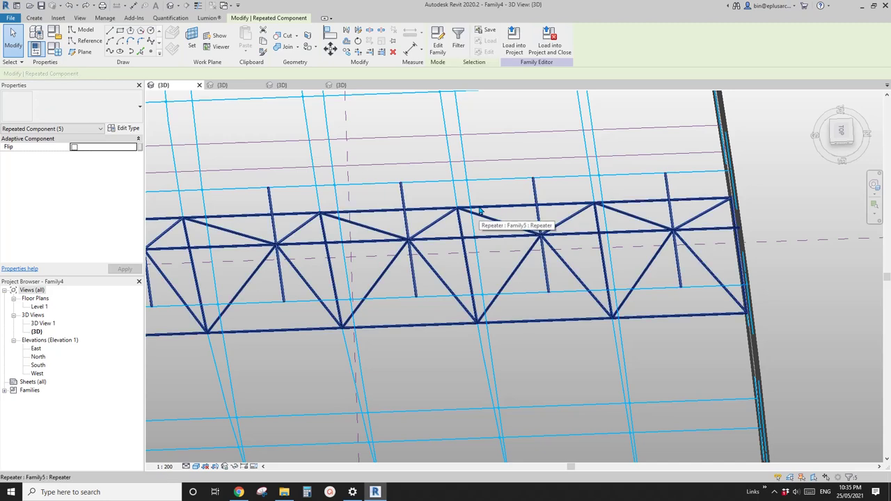
{"action": "key", "text": "h"}
{"action": "key", "text": "h"}
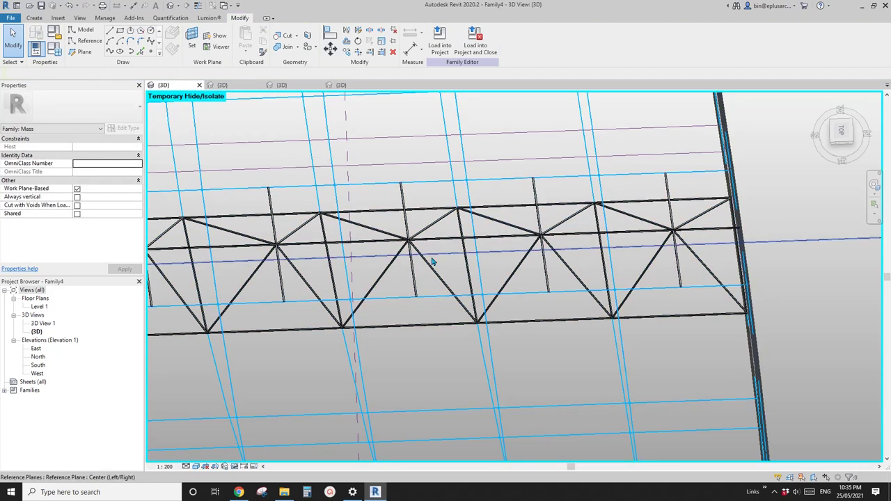
Temporarily hide the Family6 members that cover the middle grid node on the lower edge of the truss row
{"action": "scroll", "coordinate": [462, 257], "scroll_direction": "down", "scroll_amount": 3}
{"action": "middle_click_drag", "start_coordinate": [464, 261], "coordinate": [456, 224]}
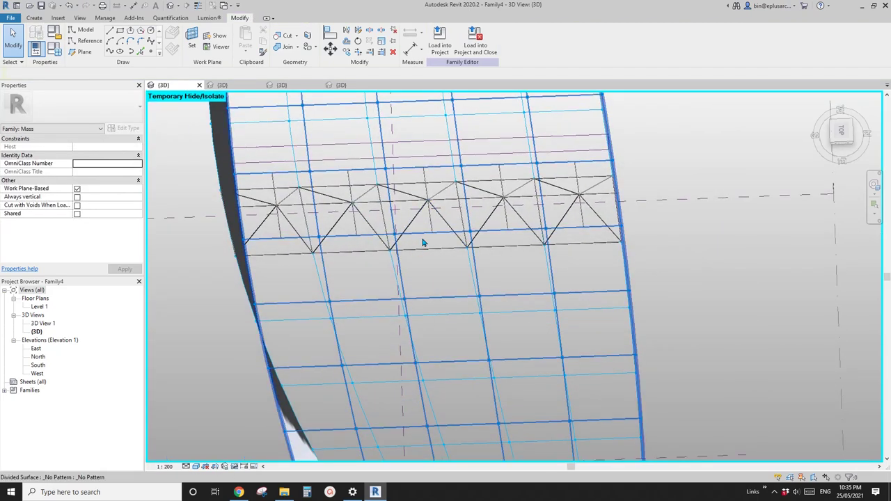
{"action": "scroll", "coordinate": [432, 256], "scroll_direction": "up", "scroll_amount": 3}
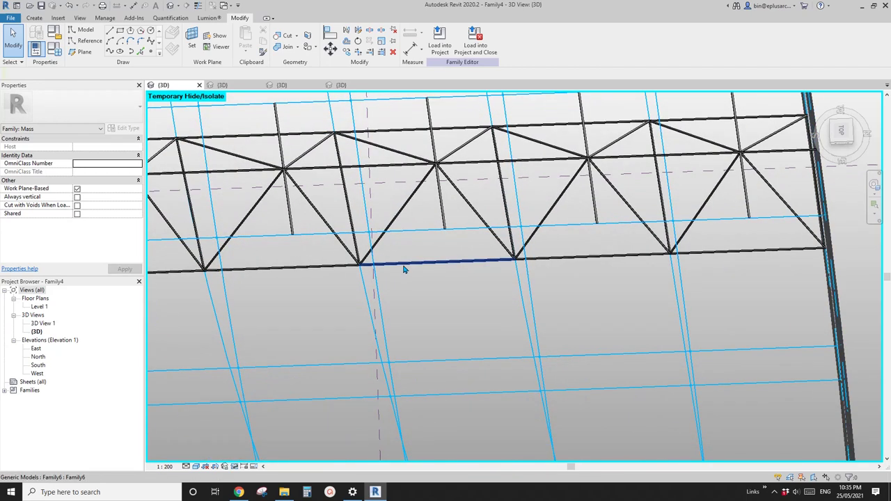
{"action": "left_click", "coordinate": [353, 261]}
{"action": "key", "text": "Delete"}
{"action": "left_click", "coordinate": [372, 249]}
{"action": "key", "text": "Delete"}
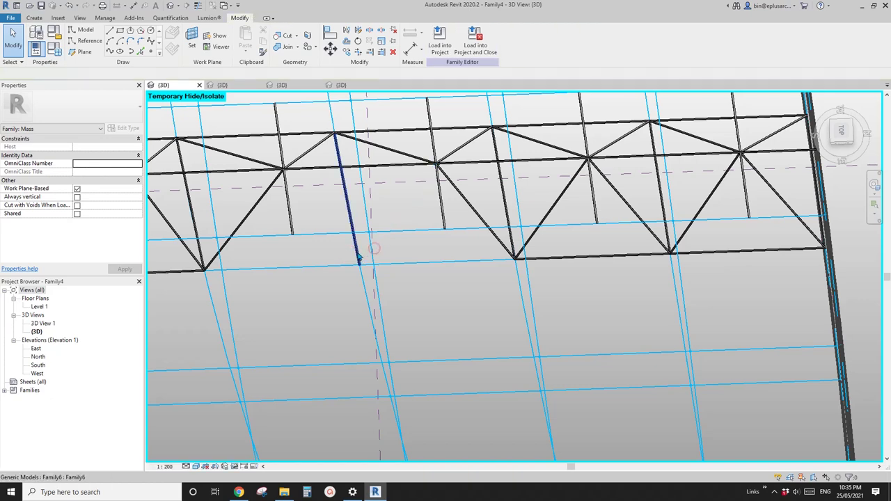
{"action": "left_click", "coordinate": [357, 255]}
{"action": "key", "text": "Delete"}
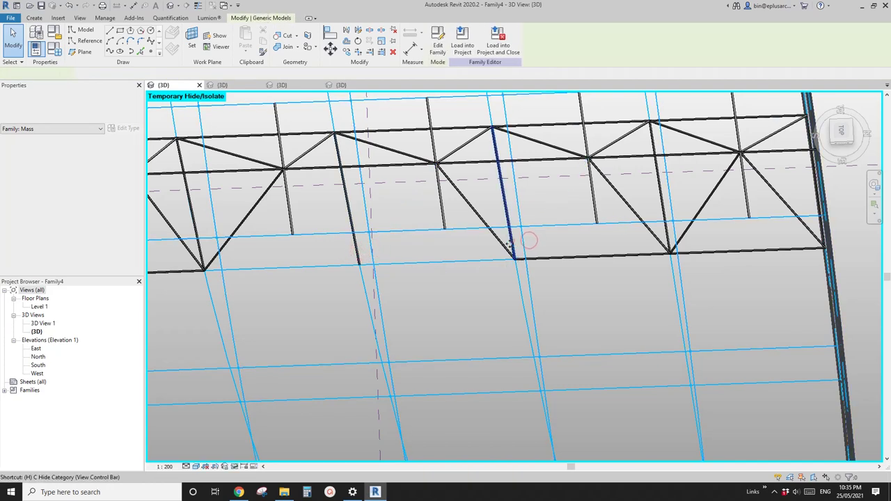
Temporarily hide the diagonal, chord and cross members meeting at the next node along the row's lower edge
{"action": "key", "text": "h"}
{"action": "left_click", "coordinate": [539, 256]}
{"action": "key", "text": "h"}
{"action": "key", "text": "h"}
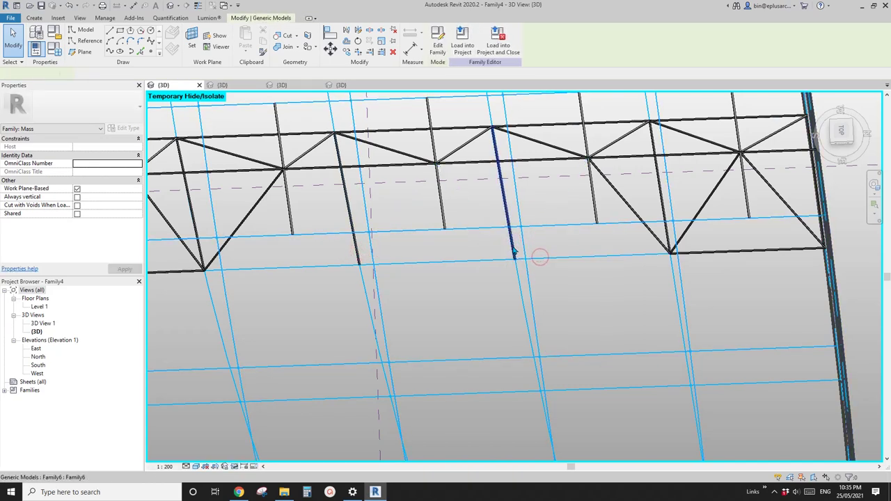
{"action": "left_click", "coordinate": [512, 246]}
{"action": "key", "text": "h"}
{"action": "key", "text": "h"}
Temporarily hide the overlapping Family6 members at the lower-edge node on the other side of the middle one
{"action": "scroll", "coordinate": [218, 257], "scroll_direction": "up", "scroll_amount": 1}
{"action": "left_click", "coordinate": [212, 260]}
{"action": "key", "text": "h"}
{"action": "key", "text": "h"}
{"action": "left_click", "coordinate": [200, 259]}
{"action": "key", "text": "h"}
{"action": "key", "text": "h"}
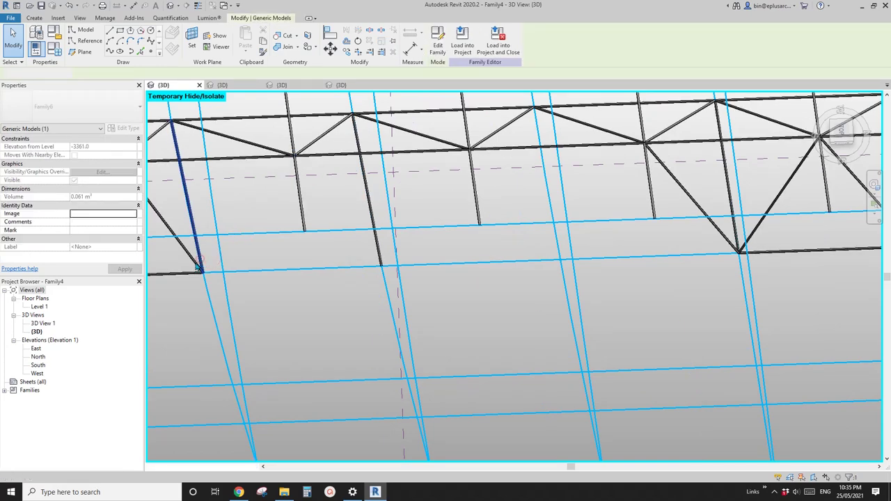
{"action": "left_click", "coordinate": [196, 260]}
{"action": "key", "text": "h"}
{"action": "key", "text": "h"}
{"action": "left_click", "coordinate": [199, 261]}
{"action": "key", "text": "h"}
{"action": "key", "text": "h"}
{"action": "left_click", "coordinate": [194, 275]}
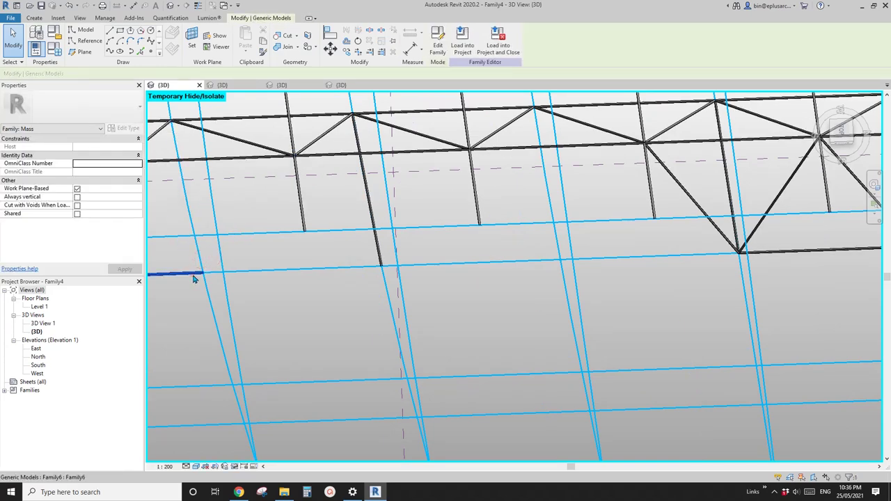
{"action": "key", "text": "Escape"}
Place a Family5 truss on the eight nodes of a bay in the row next to the existing strip, and temporarily hide it
{"action": "middle_click_drag", "start_coordinate": [209, 257], "coordinate": [357, 246], "text": "shift"}
{"action": "mouse_move", "coordinate": [317, 273]}
{"action": "middle_mouse_down", "text": "shift"}
{"action": "mouse_move", "coordinate": [348, 259]}
{"action": "mouse_move", "coordinate": [421, 251]}
{"action": "mouse_move", "coordinate": [415, 280]}
{"action": "mouse_move", "coordinate": [307, 260]}
{"action": "middle_mouse_up", "text": "shift"}
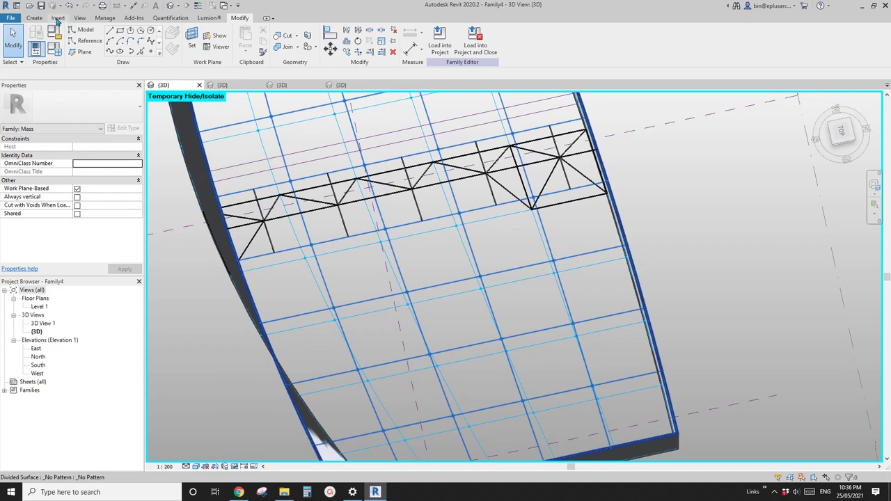
{"action": "left_click", "coordinate": [35, 21]}
{"action": "left_click", "coordinate": [248, 40]}
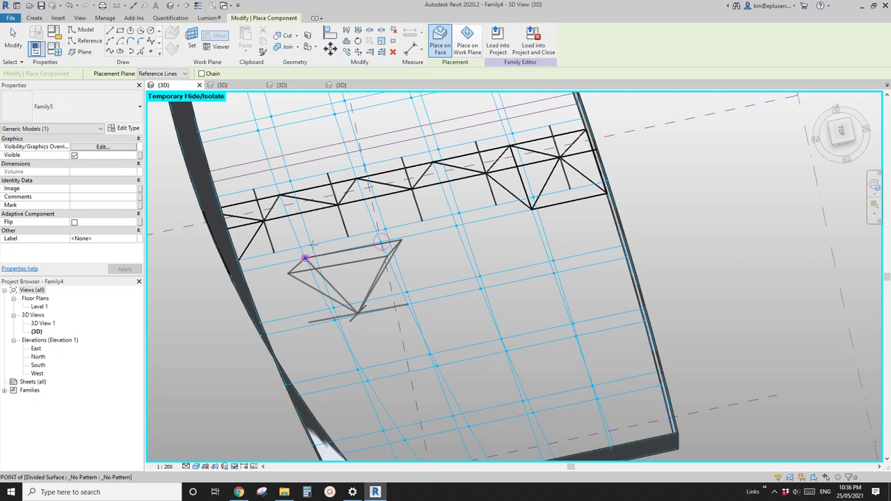
{"action": "left_click", "coordinate": [313, 245]}
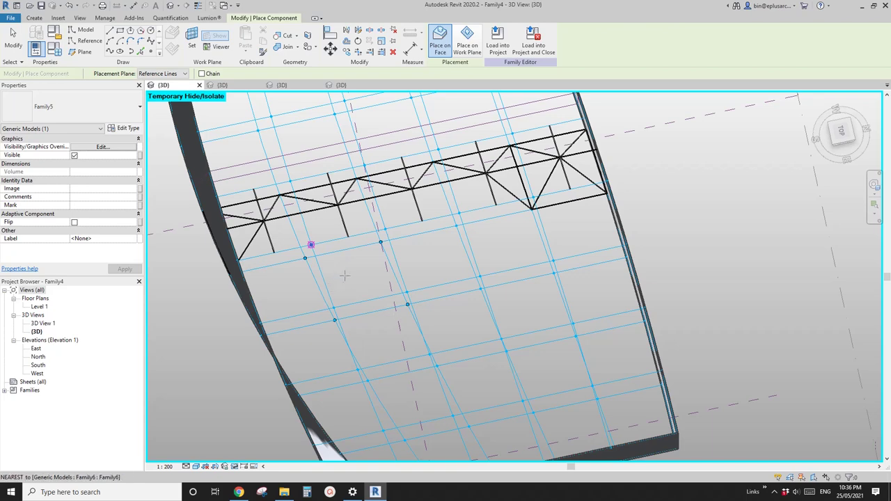
{"action": "key", "text": "Escape"}
{"action": "left_click", "coordinate": [378, 275]}
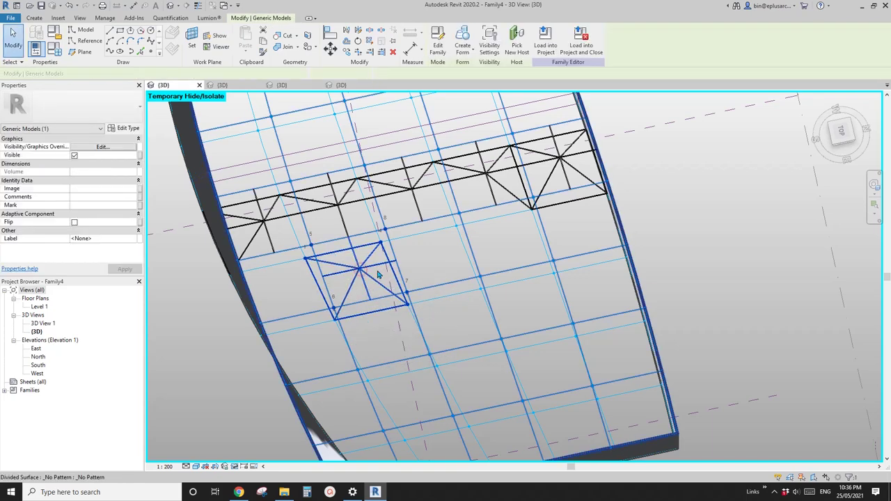
{"action": "key", "text": "Delete"}
Place a second Family5 truss in the adjacent bay of the new row, and reset the temporary hide
{"action": "middle_click_drag", "start_coordinate": [419, 279], "coordinate": [398, 299]}
{"action": "left_click", "coordinate": [40, 19]}
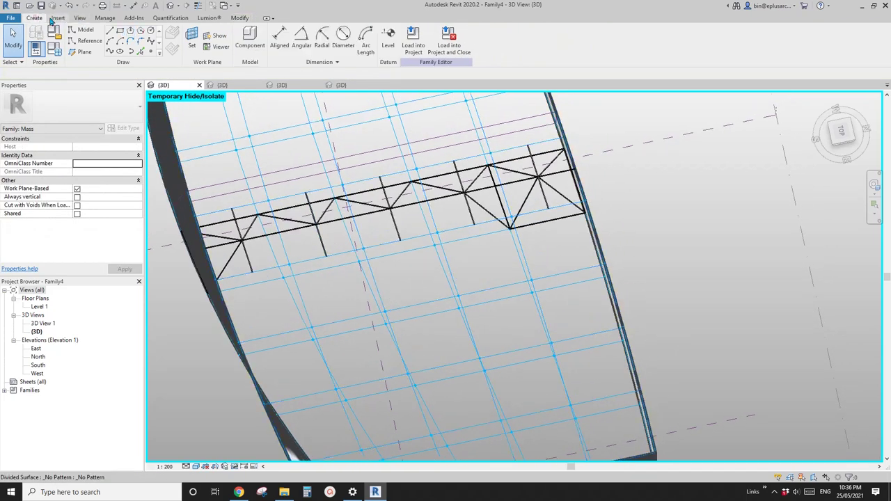
{"action": "left_click", "coordinate": [241, 38]}
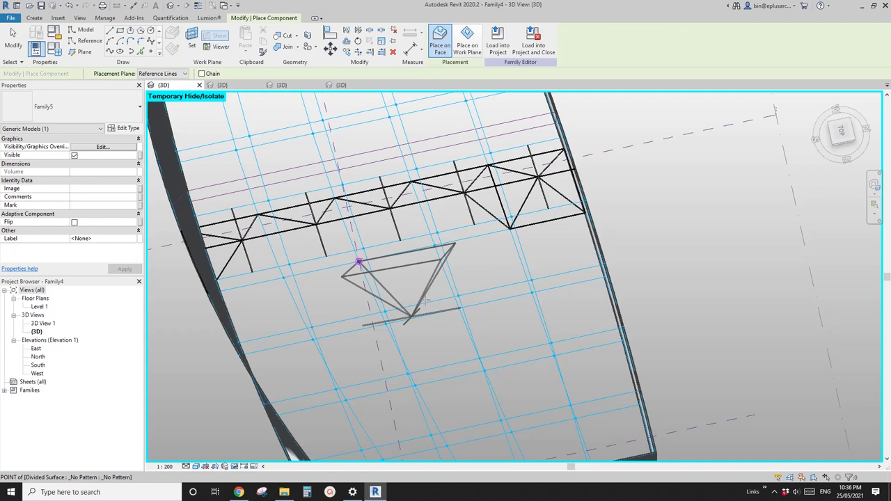
{"action": "left_click", "coordinate": [357, 262]}
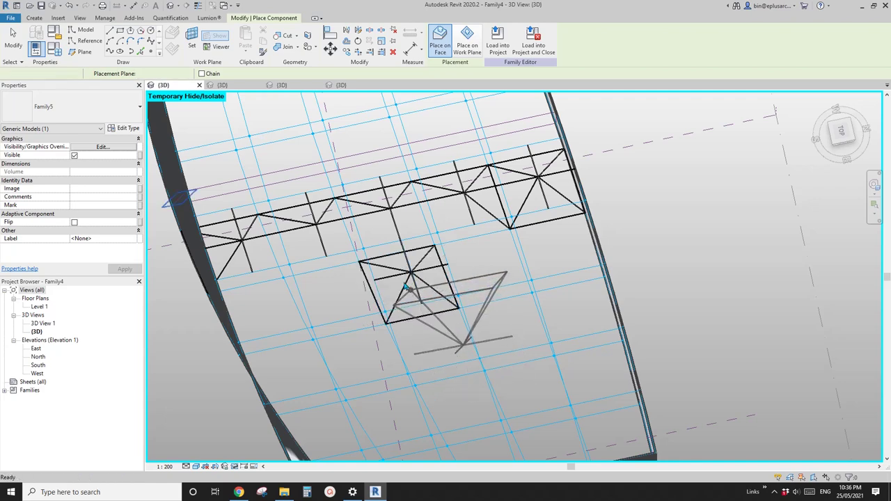
{"action": "key", "text": "Escape"}
{"action": "key", "text": "Escape"}
{"action": "middle_click_drag", "start_coordinate": [390, 289], "coordinate": [408, 289]}
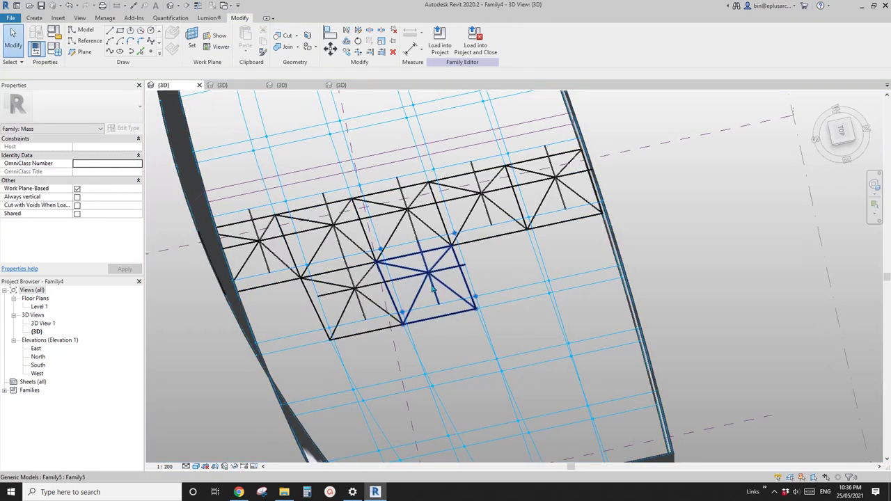
Repeat the two new Family5 trusses together along the second row, and check both truss rows in 3D
{"action": "left_click", "coordinate": [408, 286]}
{"action": "left_click", "coordinate": [357, 286], "text": "ctrl"}
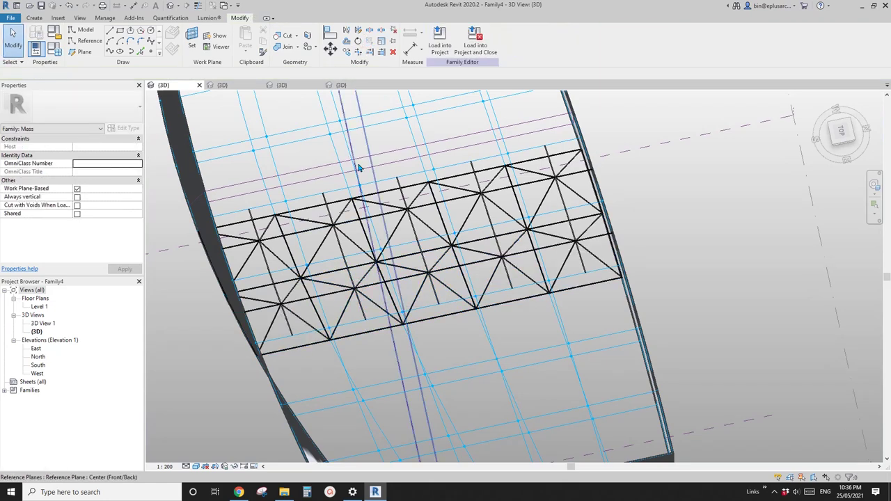
{"action": "scroll", "coordinate": [442, 243], "scroll_direction": "down", "scroll_amount": 3}
{"action": "middle_click_drag", "start_coordinate": [441, 243], "coordinate": [420, 160], "text": "shift"}
{"action": "scroll", "coordinate": [373, 222], "scroll_direction": "up", "scroll_amount": 2}
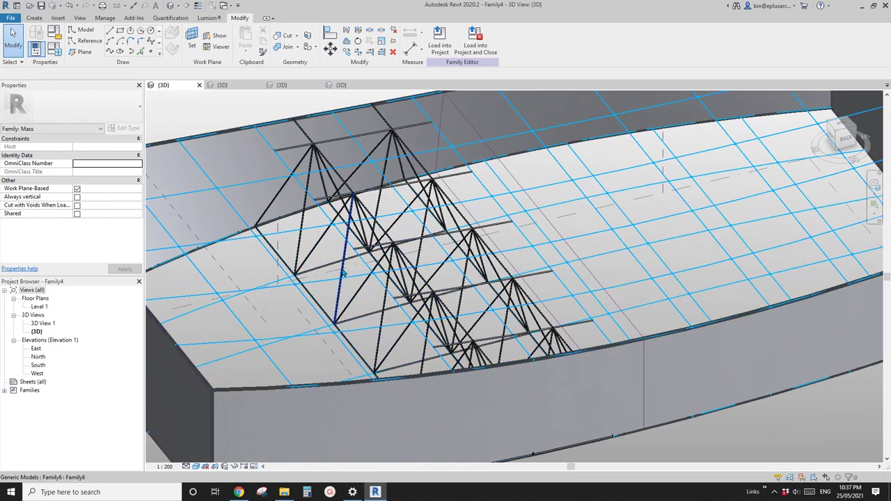
Set the R type parameter of the Family6 truss members to 200, and check the thicker members in 3D
{"action": "left_click", "coordinate": [344, 273]}
{"action": "scroll", "coordinate": [351, 272], "scroll_direction": "down", "scroll_amount": 1}
{"action": "middle_click_drag", "start_coordinate": [362, 273], "coordinate": [399, 258]}
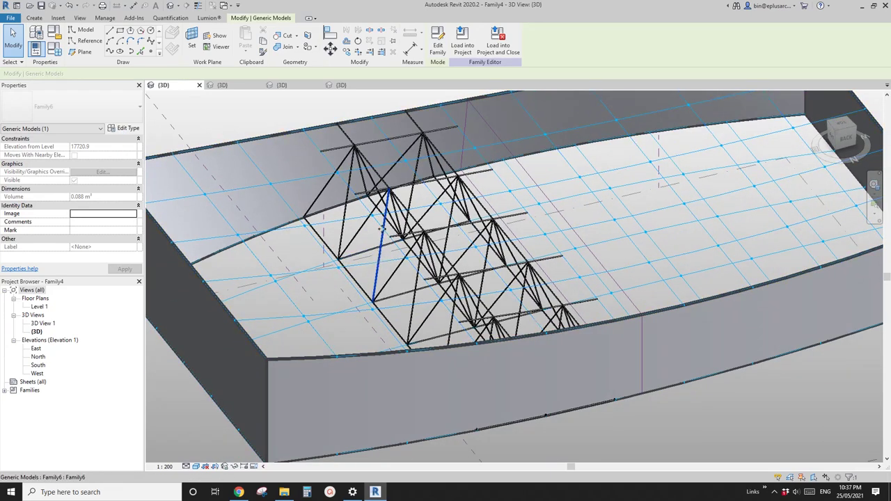
{"action": "left_click", "coordinate": [125, 130]}
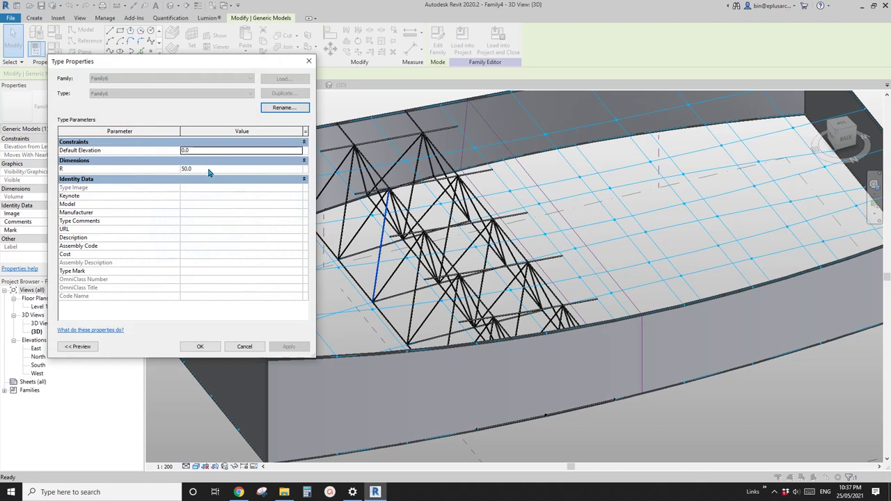
{"action": "left_click", "coordinate": [212, 169]}
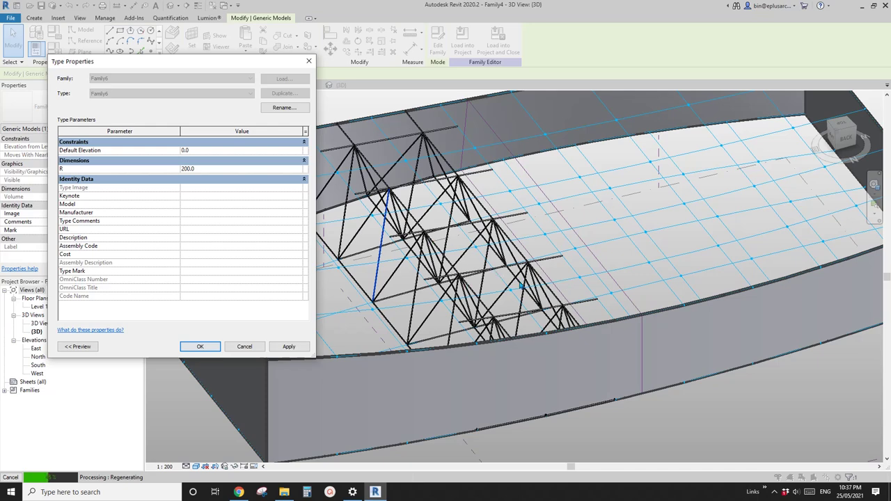
{"action": "scroll", "coordinate": [402, 273], "scroll_direction": "down", "scroll_amount": 2}
{"action": "middle_click_drag", "start_coordinate": [401, 273], "coordinate": [493, 327], "text": "shift"}
{"action": "scroll", "coordinate": [462, 281], "scroll_direction": "up", "scroll_amount": 2}
{"action": "key", "text": "Escape"}
{"action": "scroll", "coordinate": [459, 289], "scroll_direction": "up", "scroll_amount": 2}
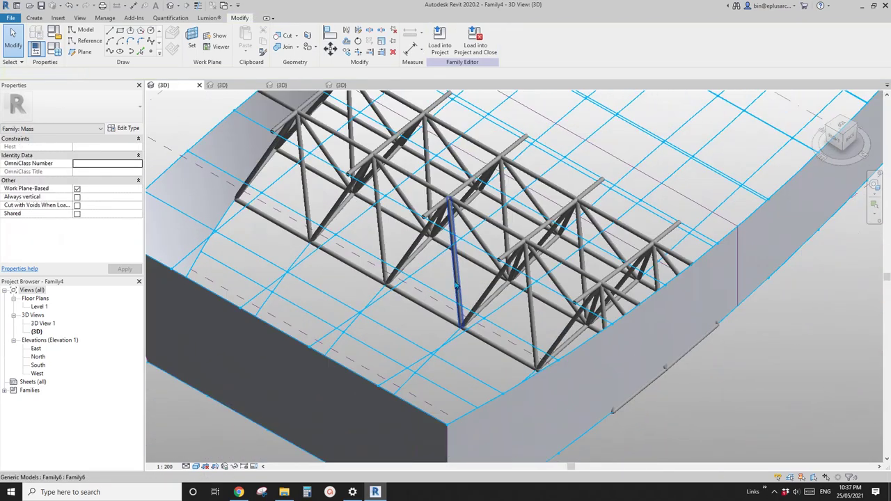
Remove the repeaters from both rows of Family5 trusses so the trusses become individual components
{"action": "scroll", "coordinate": [457, 285], "scroll_direction": "down", "scroll_amount": 3}
{"action": "middle_click_drag", "start_coordinate": [456, 285], "coordinate": [459, 222], "text": "shift"}
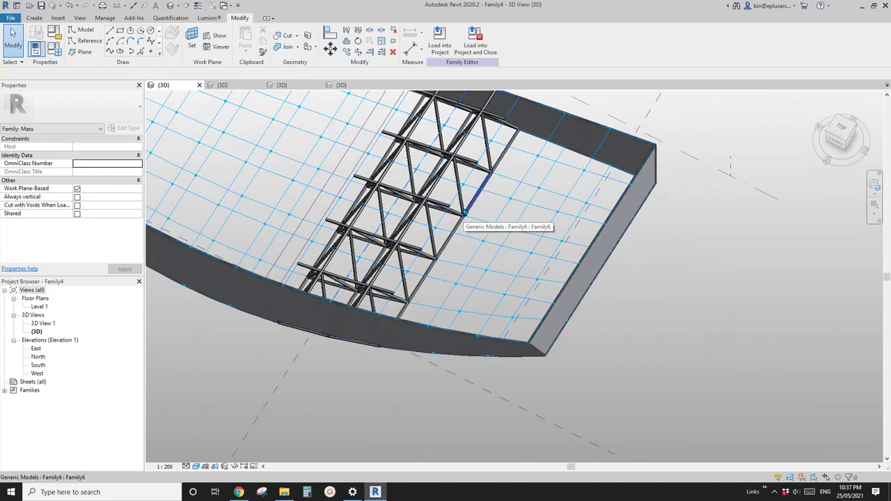
{"action": "left_click", "coordinate": [468, 211]}
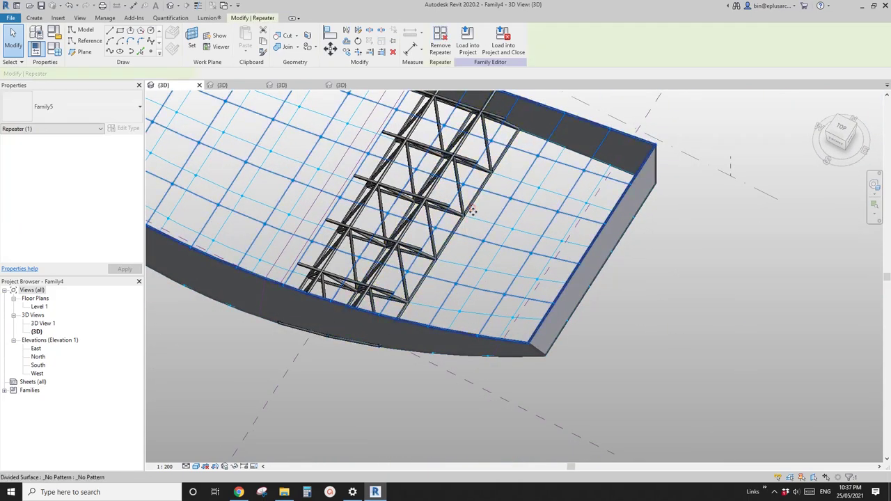
{"action": "middle_click_drag", "start_coordinate": [473, 211], "coordinate": [463, 260]}
{"action": "left_click", "coordinate": [442, 42]}
{"action": "left_click", "coordinate": [539, 215]}
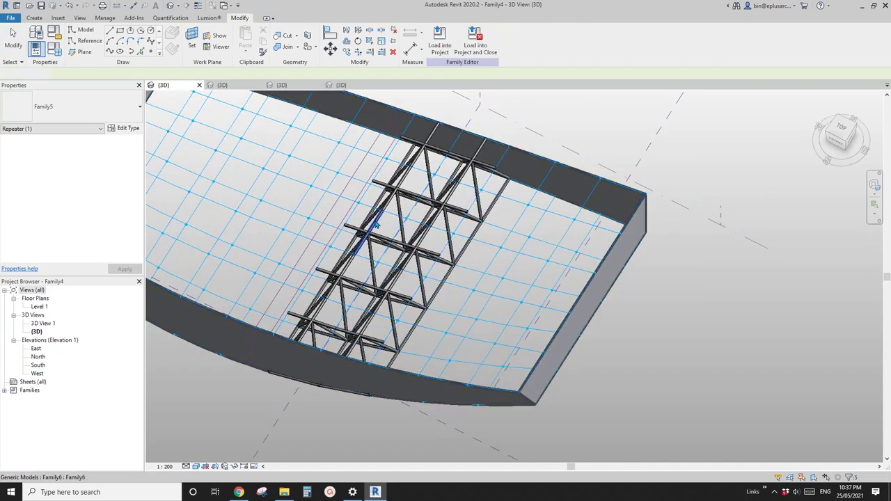
{"action": "left_click", "coordinate": [371, 218]}
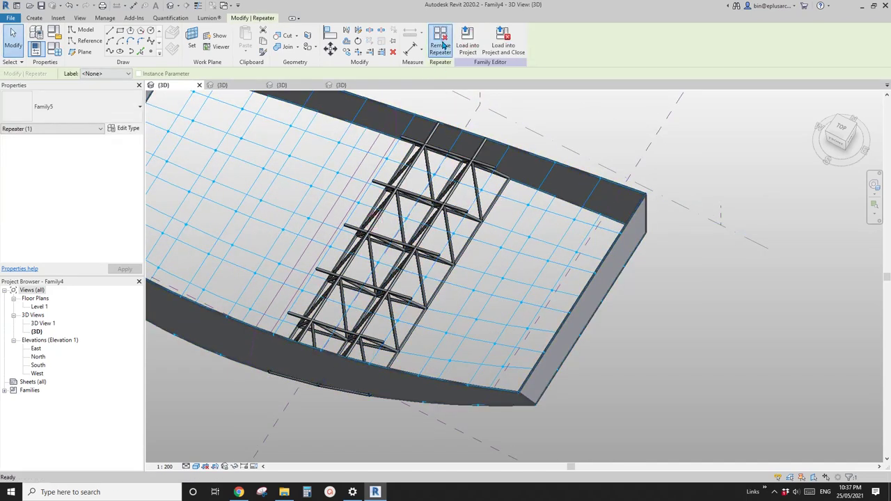
{"action": "left_click", "coordinate": [443, 44]}
Try to repeat only the two Family5 trusses at the end of the double strip across the surface, and undo the repeat
{"action": "middle_click_drag", "start_coordinate": [446, 229], "coordinate": [407, 205], "text": "shift"}
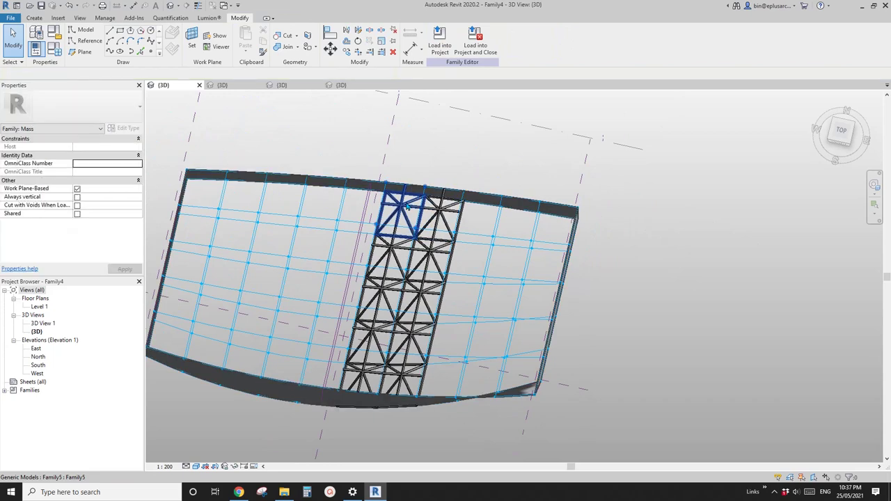
{"action": "left_click", "coordinate": [407, 205]}
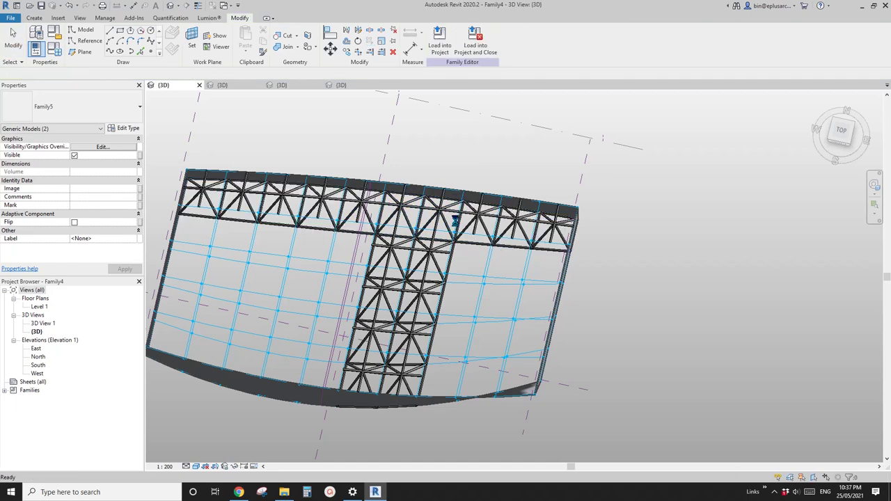
{"action": "key", "text": "ctrl+z"}
Repeat the four Family5 trusses in the first two bays of the double strip together across the divided surfaces
{"action": "scroll", "coordinate": [457, 209], "scroll_direction": "up", "scroll_amount": 5}
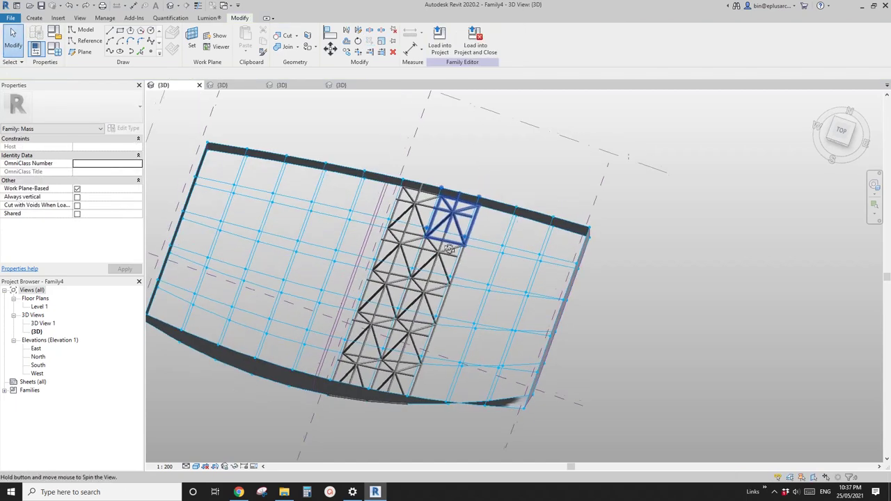
{"action": "left_click", "coordinate": [458, 209]}
{"action": "left_click", "coordinate": [413, 192], "text": "ctrl"}
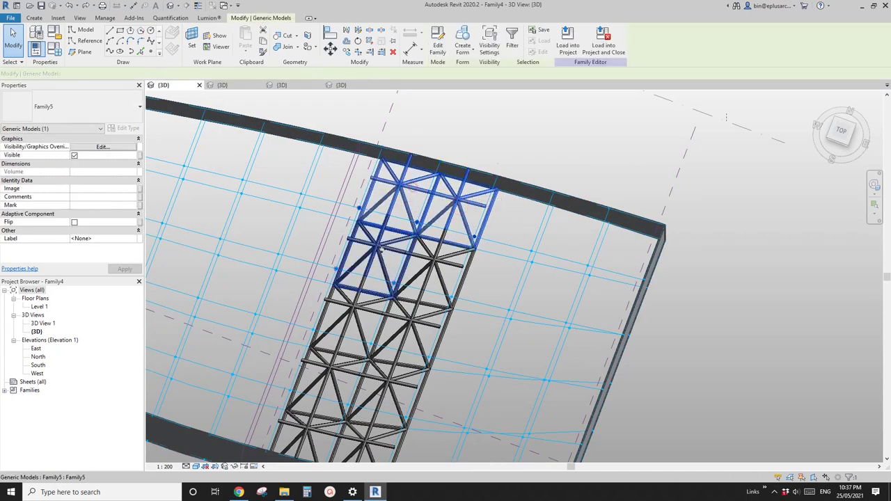
{"action": "left_click", "coordinate": [390, 251], "text": "ctrl"}
{"action": "left_click", "coordinate": [433, 262], "text": "ctrl"}
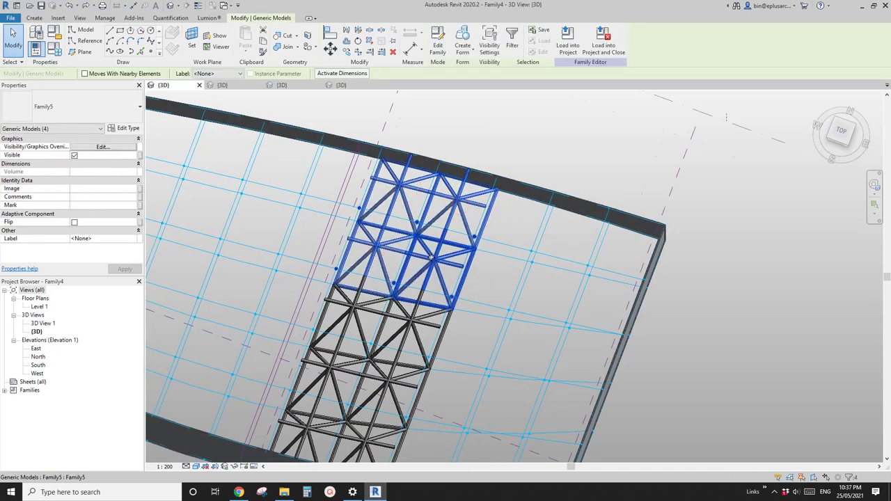
{"action": "scroll", "coordinate": [453, 262], "scroll_direction": "down", "scroll_amount": 3}
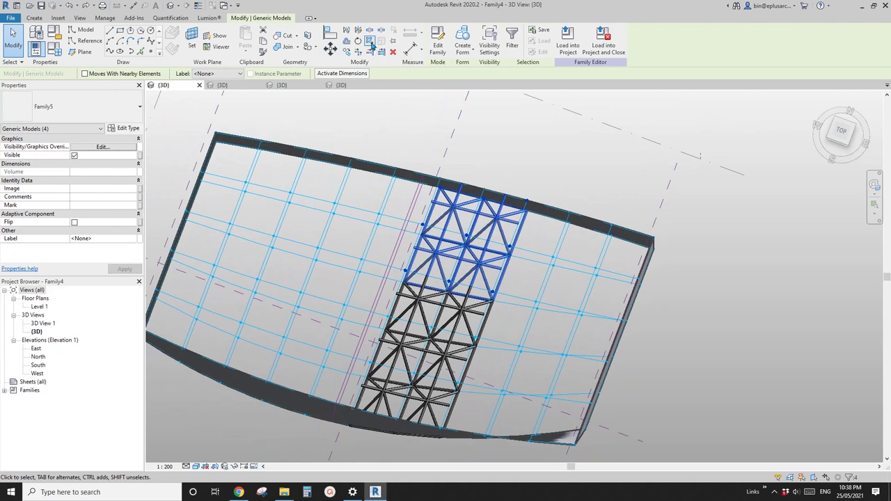
{"action": "left_click", "coordinate": [371, 43]}
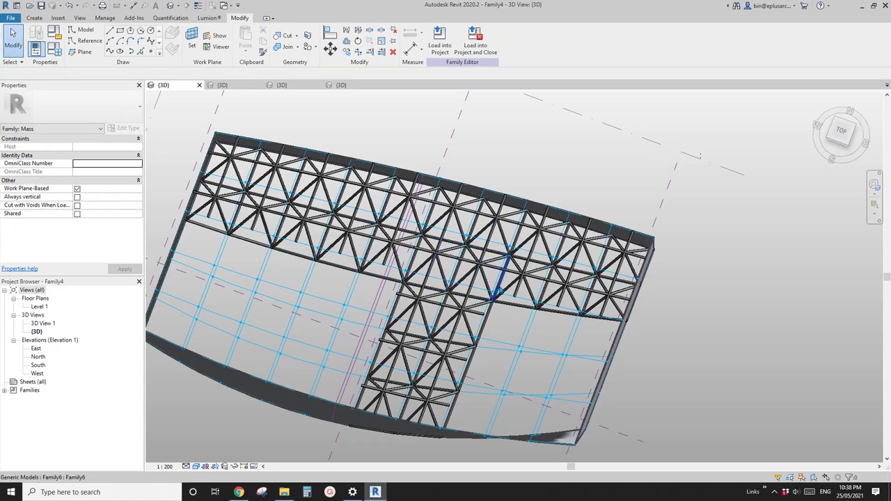
Repeat the next pair of adjacent Family5 trusses in the strip's third bay across the divided surfaces
{"action": "middle_click_drag", "start_coordinate": [499, 291], "coordinate": [520, 182], "text": "shift"}
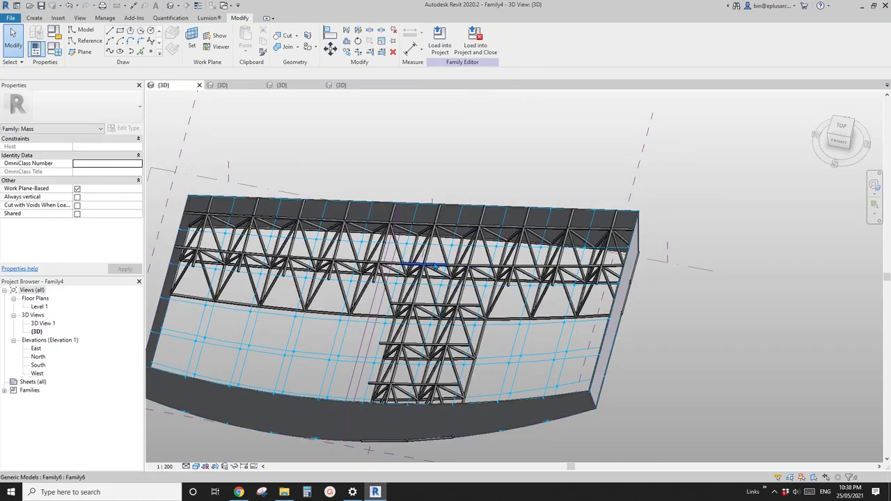
{"action": "middle_click_drag", "start_coordinate": [530, 259], "coordinate": [510, 263], "text": "shift"}
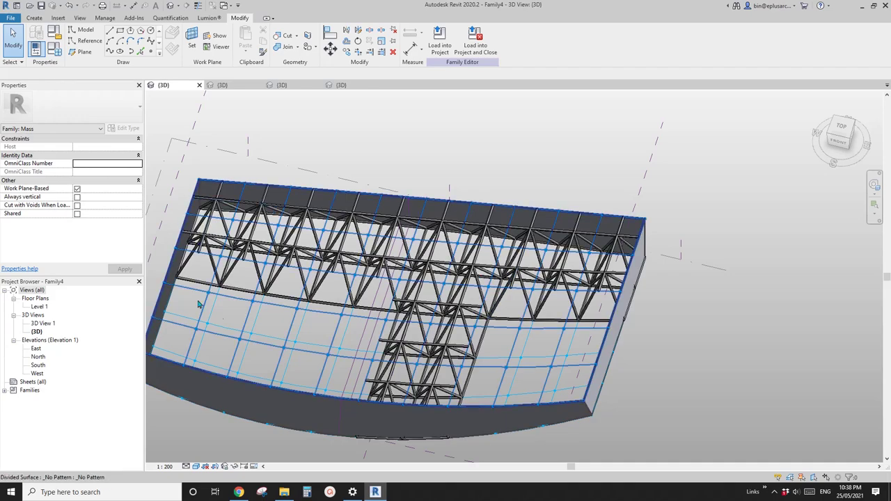
{"action": "middle_click_drag", "start_coordinate": [585, 374], "coordinate": [557, 279], "text": "shift"}
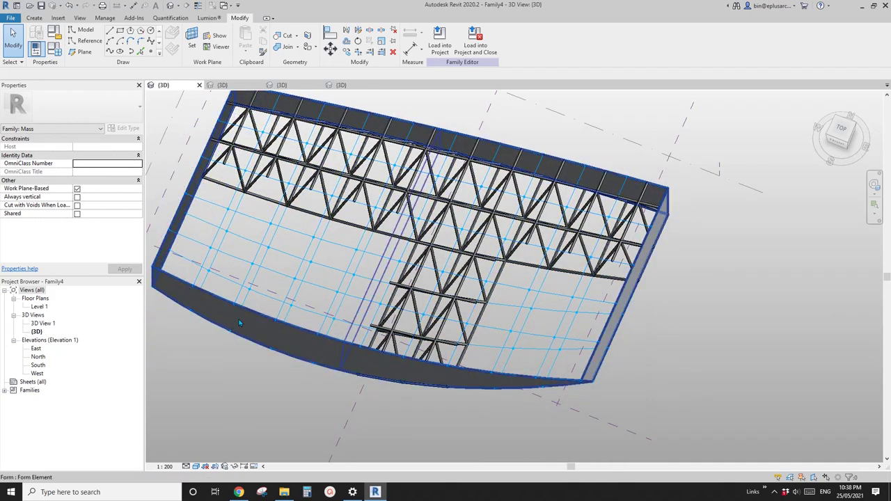
{"action": "middle_click_drag", "start_coordinate": [538, 313], "coordinate": [525, 313], "text": "shift"}
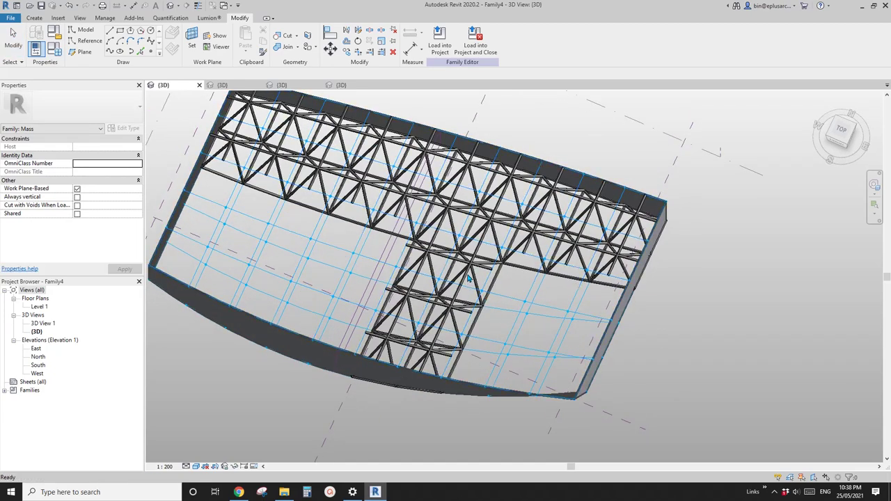
{"action": "scroll", "coordinate": [472, 273], "scroll_direction": "up", "scroll_amount": 3}
{"action": "left_click", "coordinate": [426, 245]}
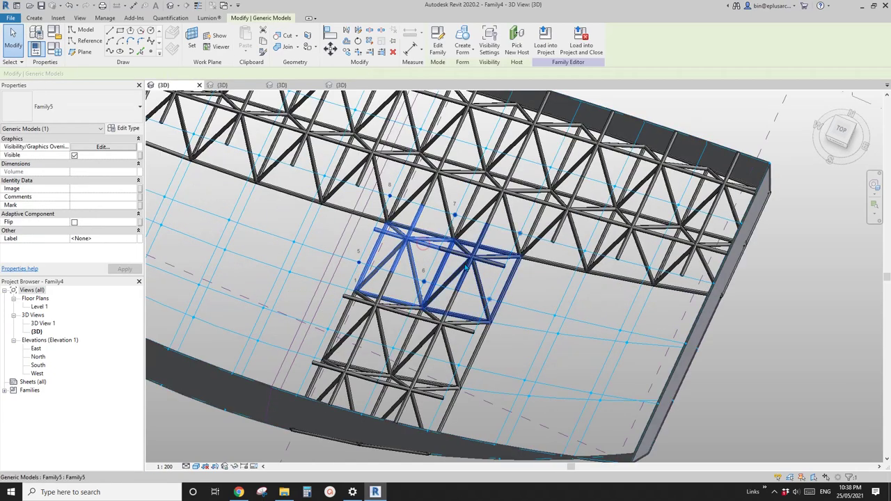
{"action": "left_click", "coordinate": [427, 243], "text": "ctrl"}
{"action": "middle_click_drag", "start_coordinate": [428, 243], "coordinate": [422, 259]}
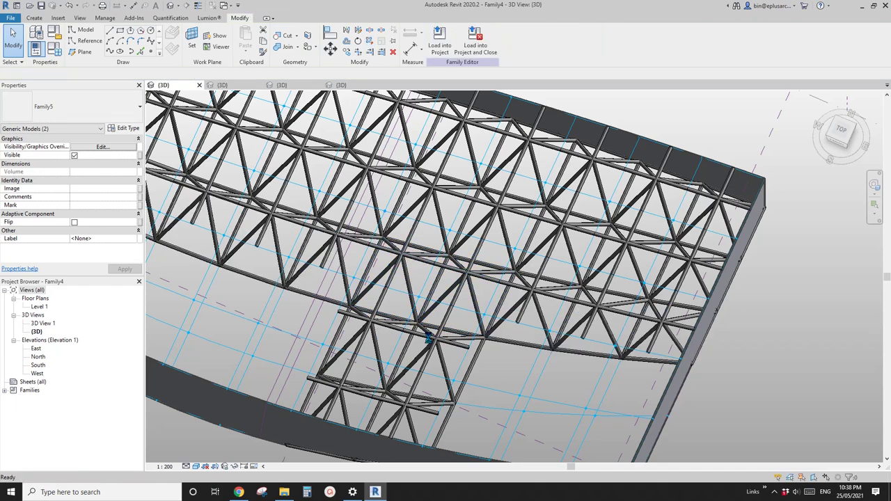
Repeat the remaining four Family5 trusses at the other end of the strip together to fill the rest of the surface
{"action": "left_click", "coordinate": [430, 338]}
{"action": "left_click", "coordinate": [376, 327], "text": "ctrl"}
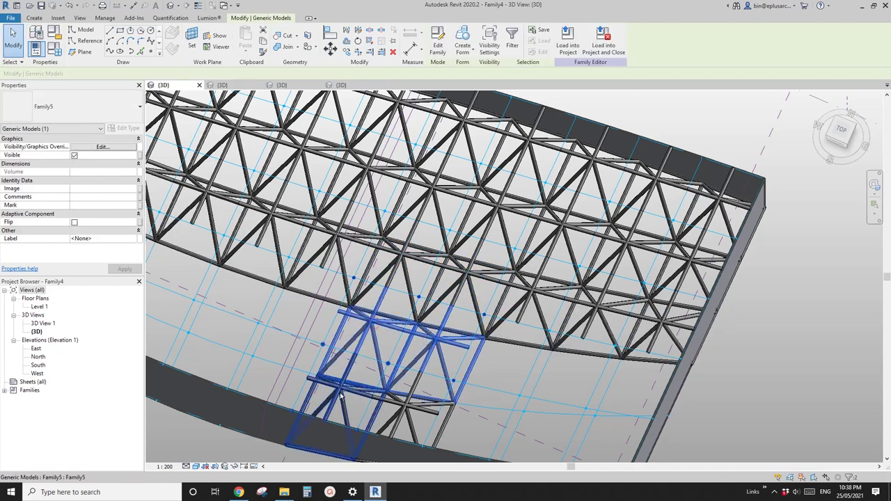
{"action": "left_click", "coordinate": [341, 395], "text": "ctrl"}
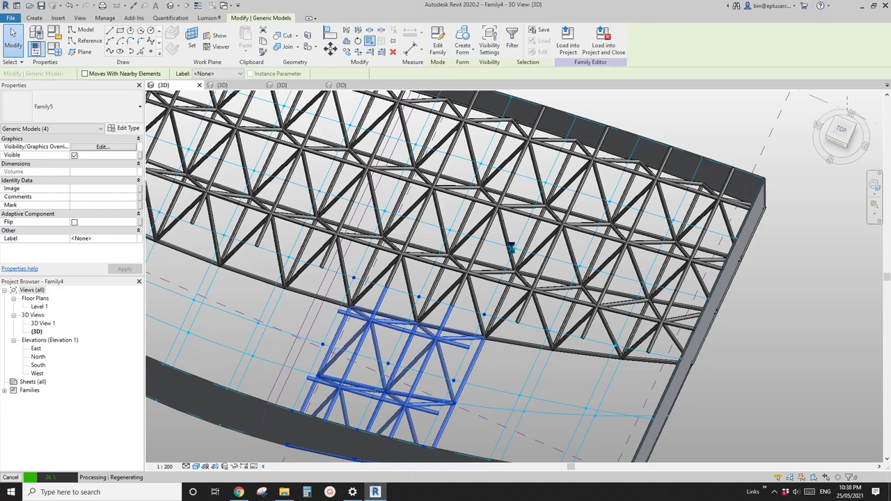
{"action": "scroll", "coordinate": [511, 251], "scroll_direction": "down", "scroll_amount": 2}
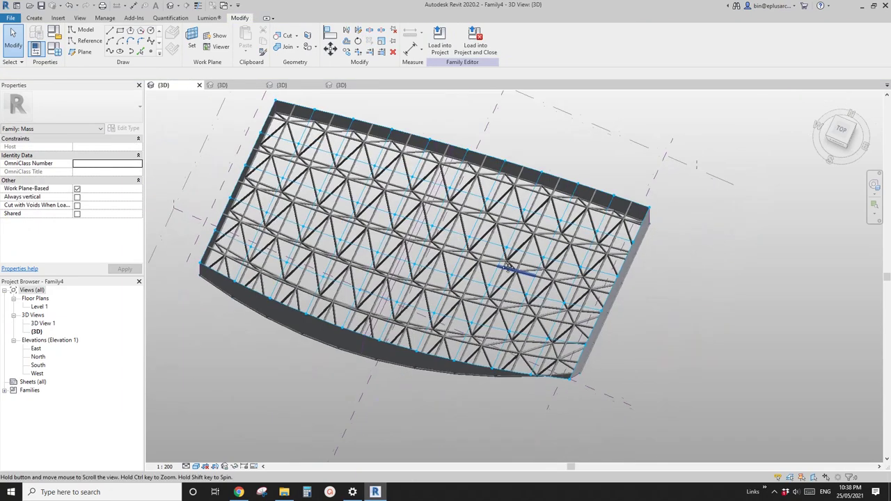
Inspect the full truss grid in 3D, and temporarily hide the mass form enclosing it
{"action": "middle_click_drag", "start_coordinate": [509, 260], "coordinate": [449, 291], "text": "shift"}
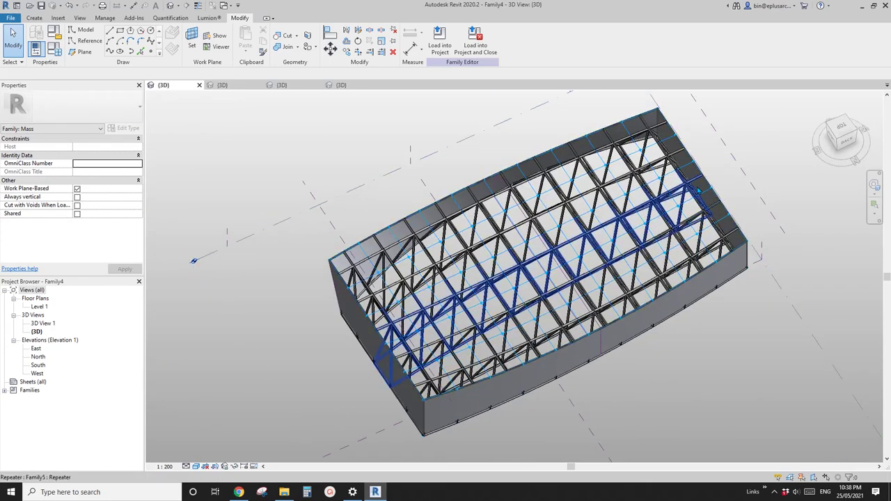
{"action": "middle_click_drag", "start_coordinate": [532, 289], "coordinate": [488, 296]}
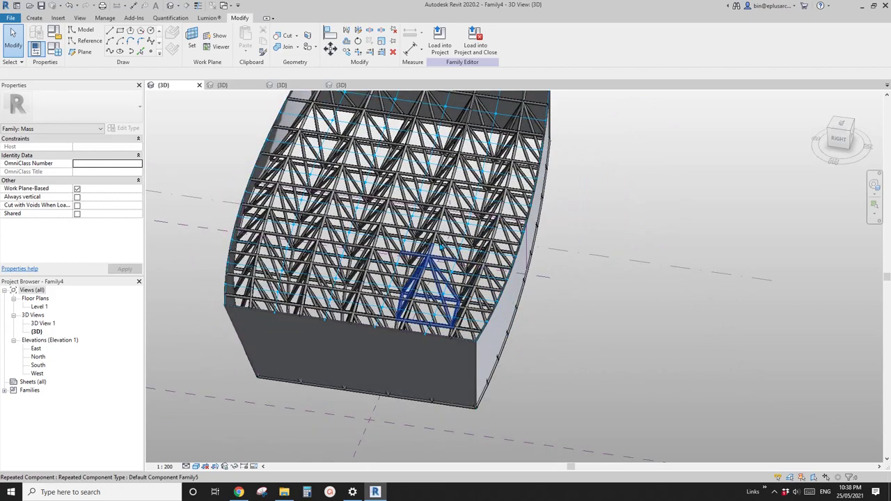
{"action": "middle_click_drag", "start_coordinate": [440, 247], "coordinate": [472, 281], "text": "shift"}
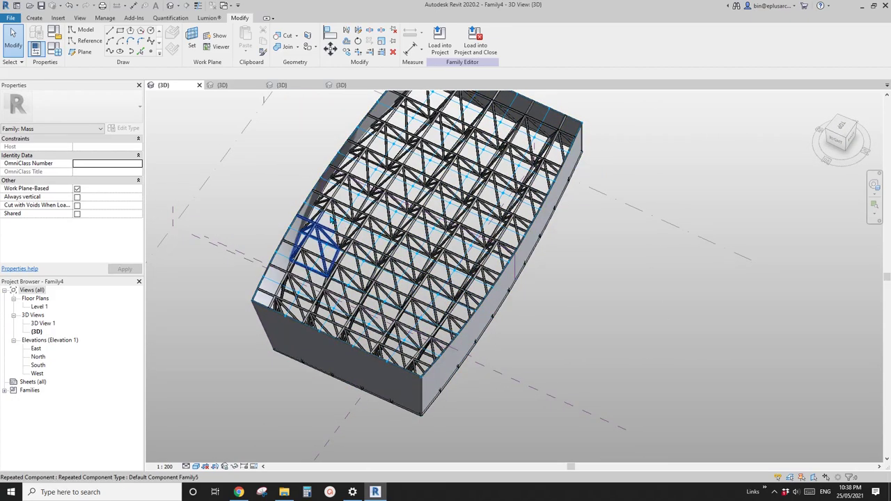
{"action": "middle_click_drag", "start_coordinate": [344, 238], "coordinate": [466, 278], "text": "shift"}
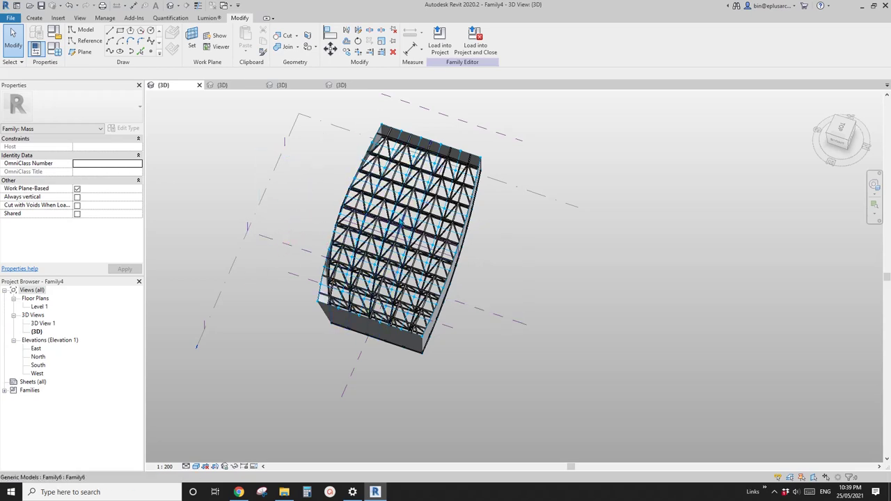
{"action": "middle_click_drag", "start_coordinate": [415, 265], "coordinate": [361, 246], "text": "shift"}
{"action": "left_click", "coordinate": [407, 304]}
{"action": "middle_click_drag", "start_coordinate": [407, 303], "coordinate": [370, 354], "text": "shift"}
{"action": "key", "text": "h"}
{"action": "key", "text": "h"}
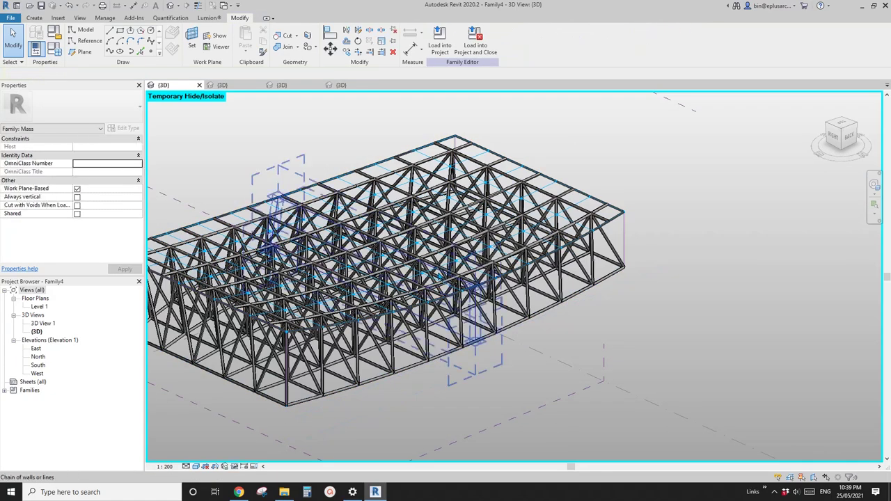
Examine the exposed space truss from several 3D angles with the mass form hidden
{"action": "middle_click_drag", "start_coordinate": [476, 340], "coordinate": [328, 241], "text": "shift"}
{"action": "middle_click_drag", "start_coordinate": [391, 266], "coordinate": [390, 238], "text": "shift"}
{"action": "middle_click_drag", "start_coordinate": [395, 285], "coordinate": [609, 296], "text": "shift"}
{"action": "scroll", "coordinate": [521, 300], "scroll_direction": "down", "scroll_amount": 2}
{"action": "scroll", "coordinate": [561, 279], "scroll_direction": "up", "scroll_amount": 3}
{"action": "middle_click_drag", "start_coordinate": [560, 278], "coordinate": [522, 279], "text": "shift"}
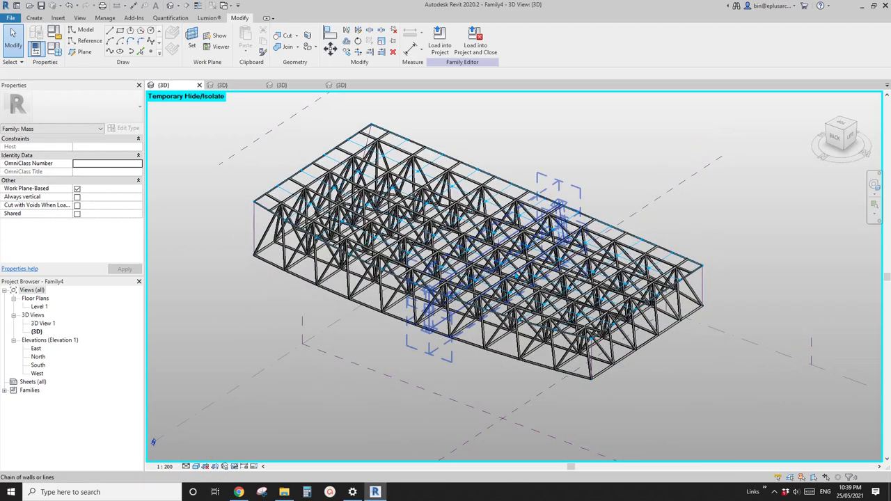
{"action": "middle_click_drag", "start_coordinate": [546, 310], "coordinate": [534, 293], "text": "shift"}
{"action": "mouse_move", "coordinate": [587, 282]}
{"action": "middle_mouse_down"}
{"action": "mouse_move", "coordinate": [588, 295]}
{"action": "mouse_move", "coordinate": [569, 283]}
{"action": "middle_mouse_up"}
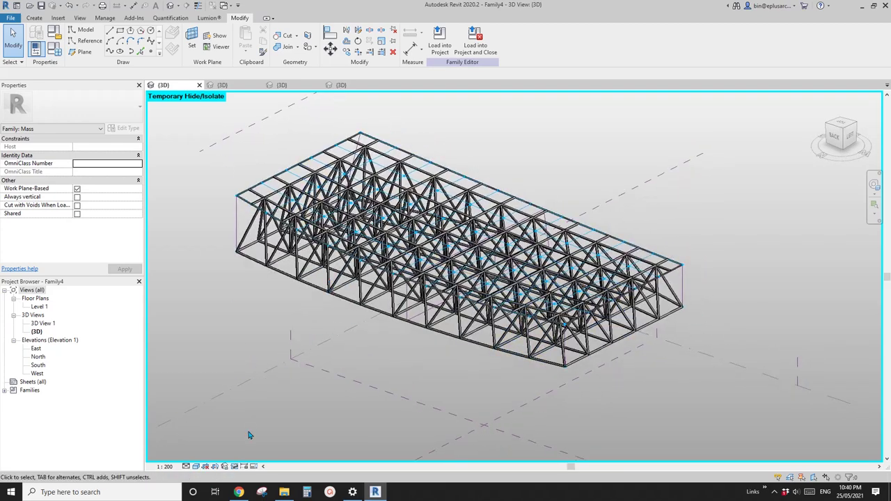
View the video details page in YouTube Studio in Chrome, and return to Revit to view the finished space truss in 3D
{"action": "left_click", "coordinate": [238, 496]}
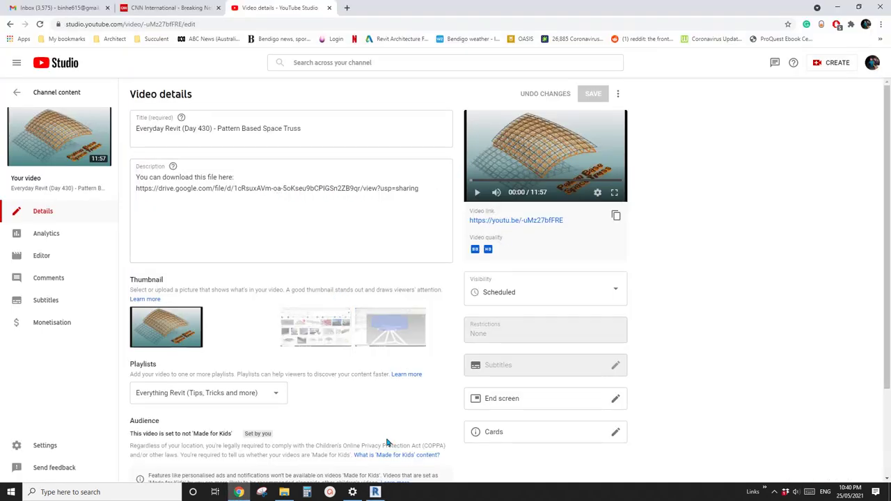
{"action": "left_click", "coordinate": [378, 495]}
{"action": "mouse_move", "coordinate": [548, 298]}
{"action": "middle_mouse_down"}
{"action": "mouse_move", "coordinate": [539, 322]}
{"action": "mouse_move", "coordinate": [448, 310]}
{"action": "mouse_move", "coordinate": [536, 291]}
{"action": "mouse_move", "coordinate": [564, 310]}
{"action": "mouse_move", "coordinate": [554, 311]}
{"action": "middle_mouse_up"}
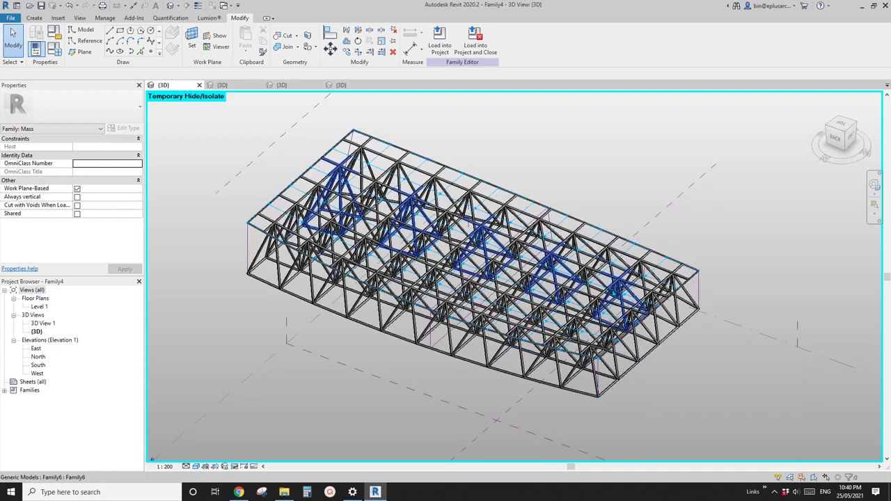
{"action": "middle_click_drag", "start_coordinate": [686, 231], "coordinate": [703, 215], "text": "shift"}
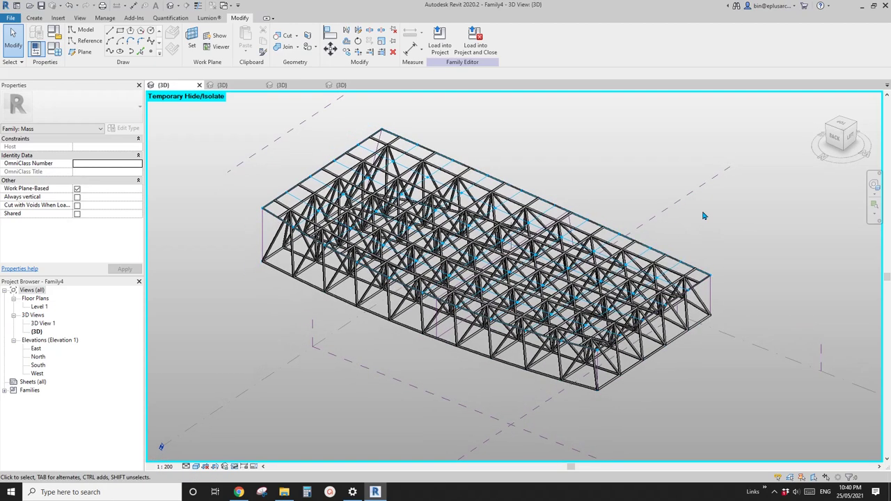